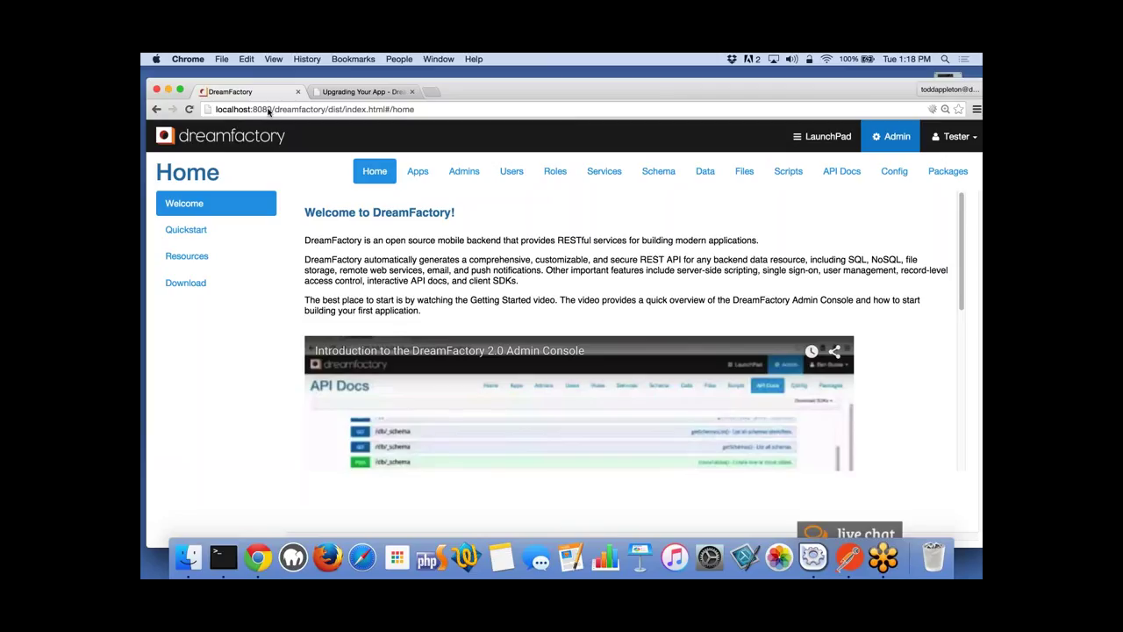
Switch to Terminal, print the working directory and list the contents of vendor/dreamfactory/.
{"action": "left_click", "coordinate": [220, 558]}
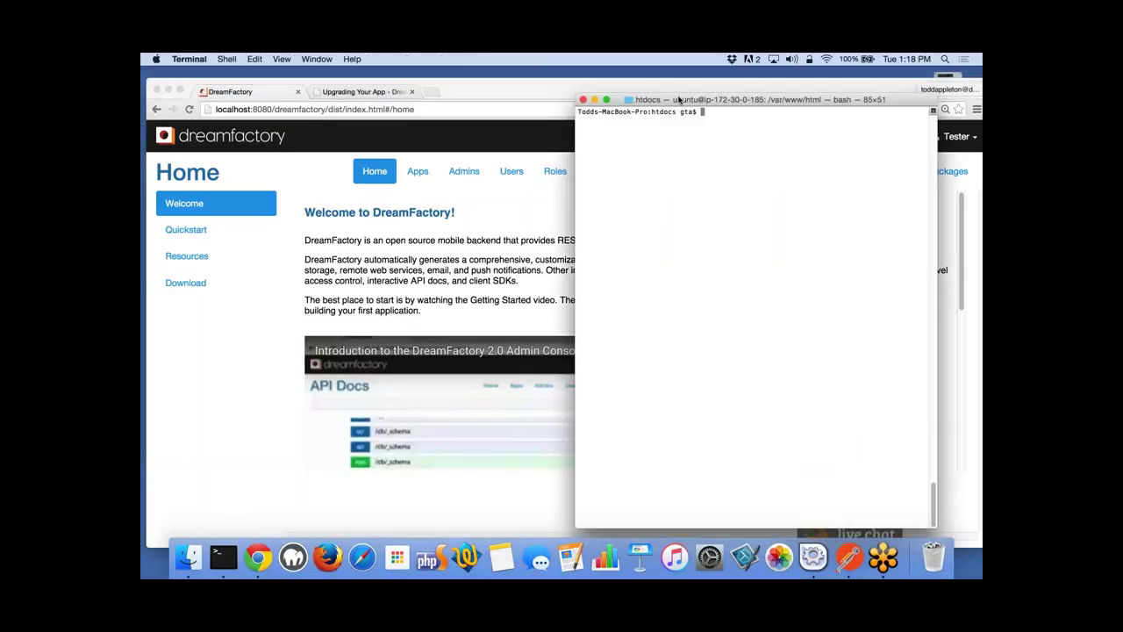
{"action": "left_click_drag", "start_coordinate": [664, 103], "coordinate": [398, 100]}
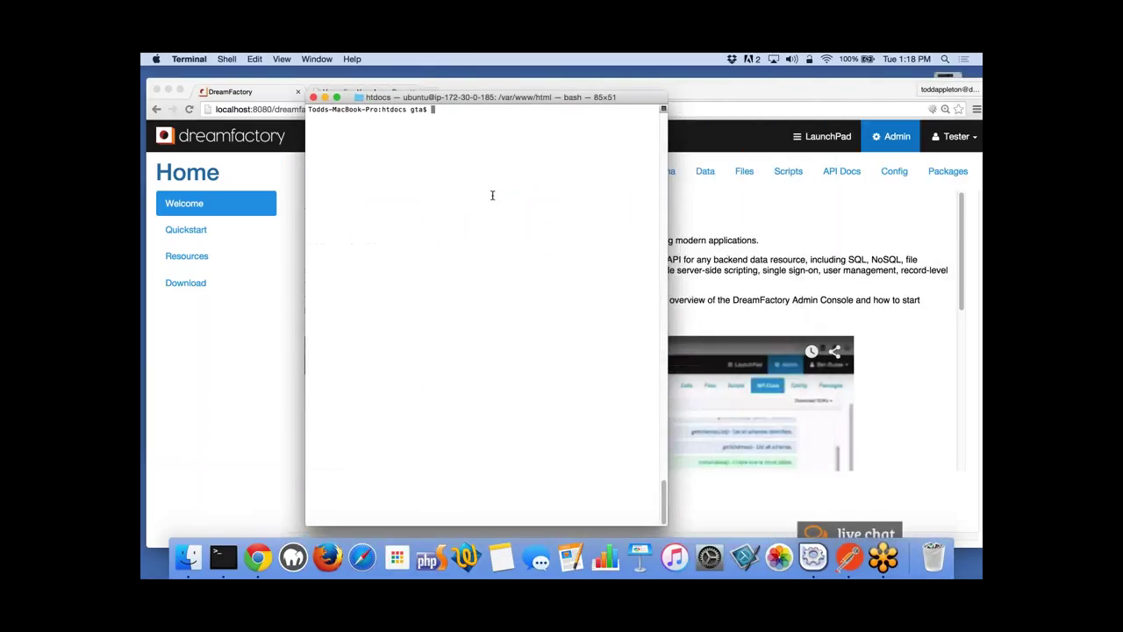
{"action": "type", "text": "pwd"}
{"action": "key", "text": "Return"}
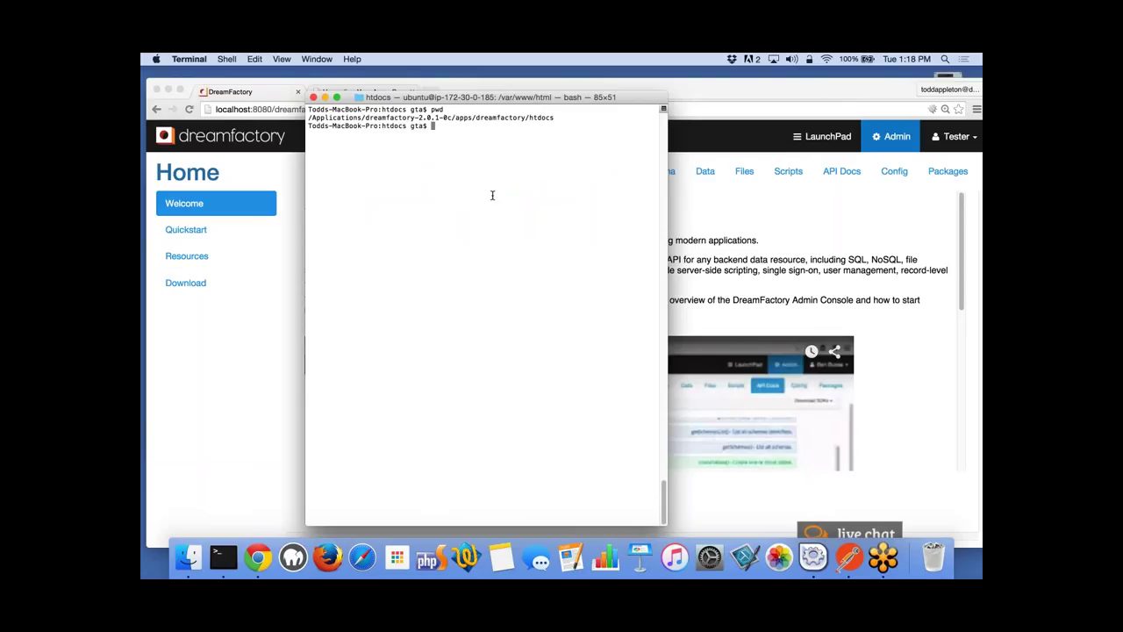
{"action": "type", "text": "ll  vendor/drea"}
{"action": "key", "text": "Tab"}
{"action": "key", "text": "Return"}
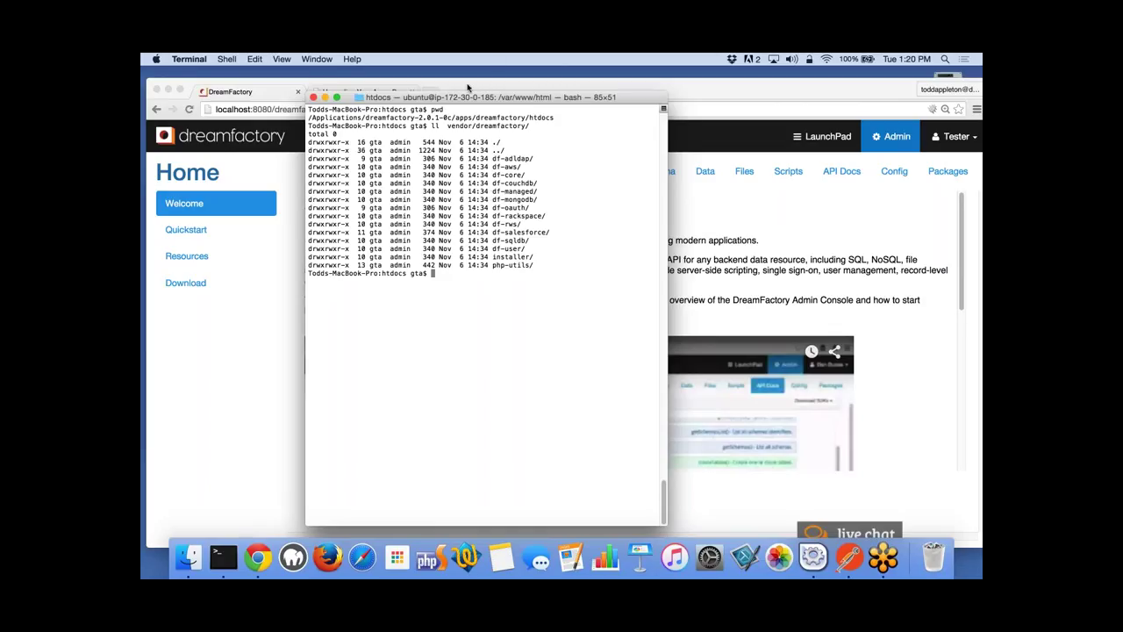
Switch to Chrome and examine the Upgrading Your App wiki page, highlighting the /db/todo to /db/_table/todo path change.
{"action": "left_click", "coordinate": [468, 87]}
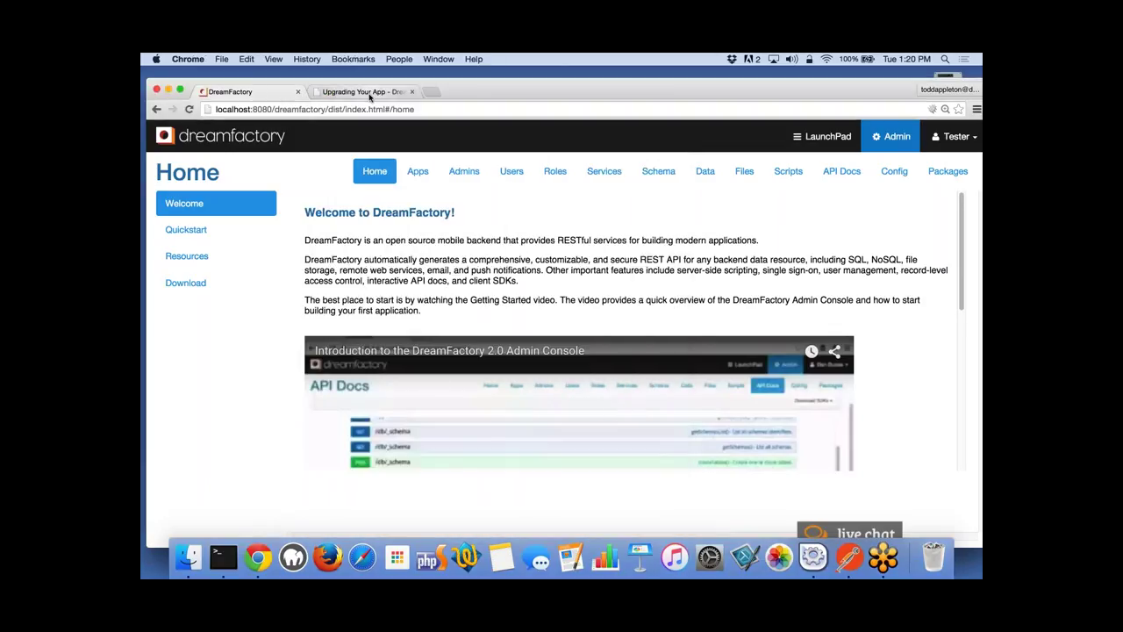
{"action": "left_click", "coordinate": [369, 91]}
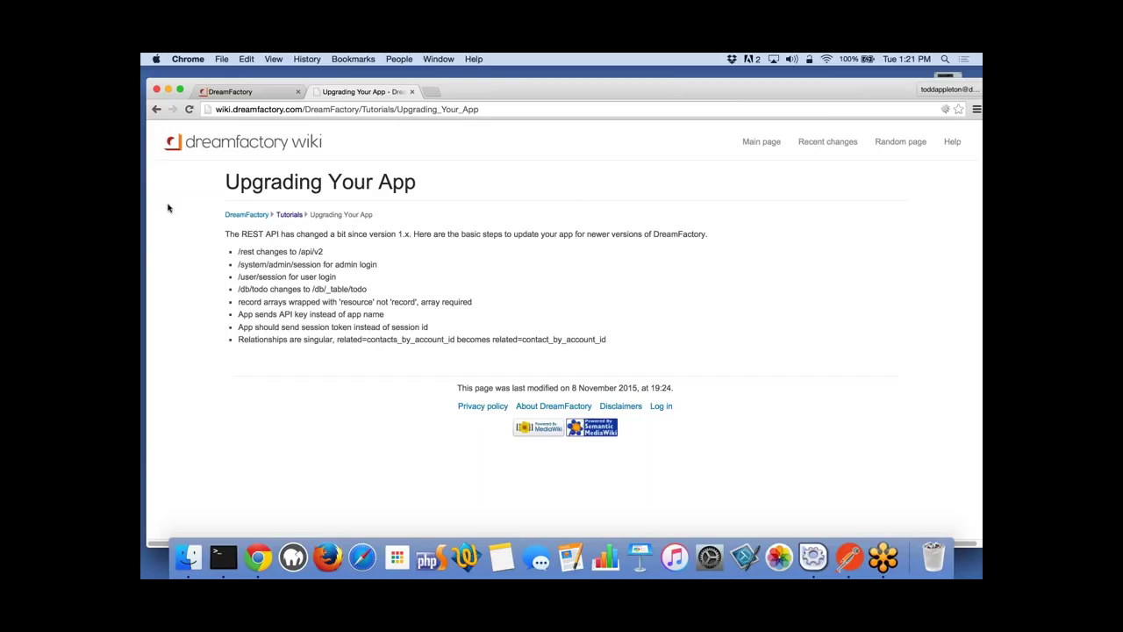
{"action": "double_click", "coordinate": [246, 289]}
{"action": "double_click", "coordinate": [259, 289]}
{"action": "double_click", "coordinate": [338, 289]}
{"action": "double_click", "coordinate": [360, 288]}
Return to the DreamFactory admin console, then switch to Terminal and open the .env file in vi.
{"action": "left_click", "coordinate": [260, 94]}
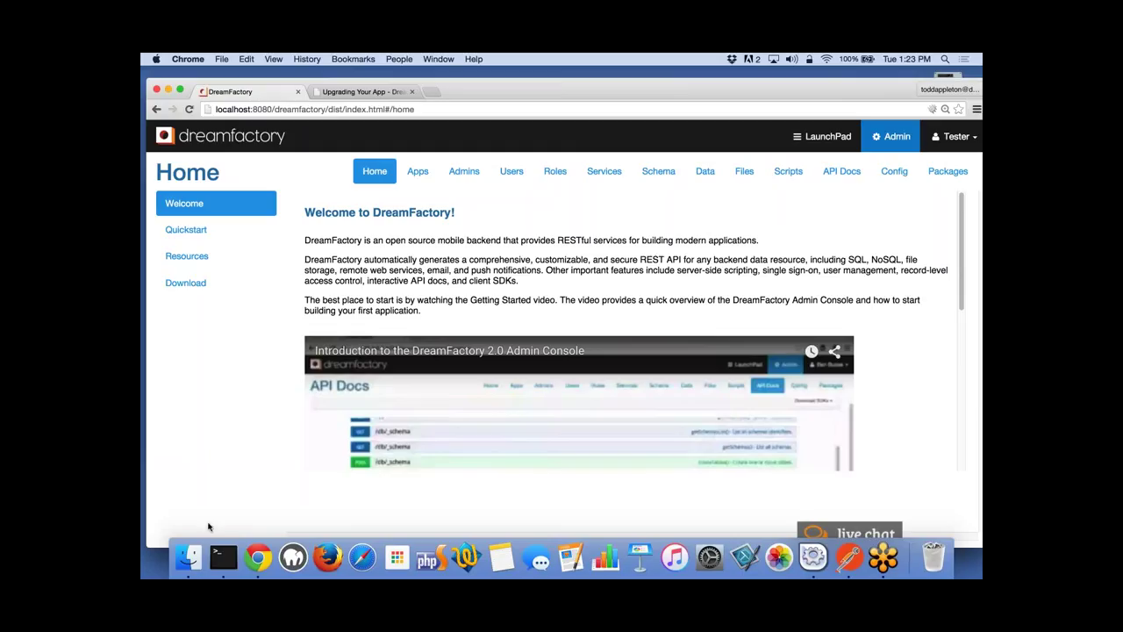
{"action": "left_click", "coordinate": [223, 555]}
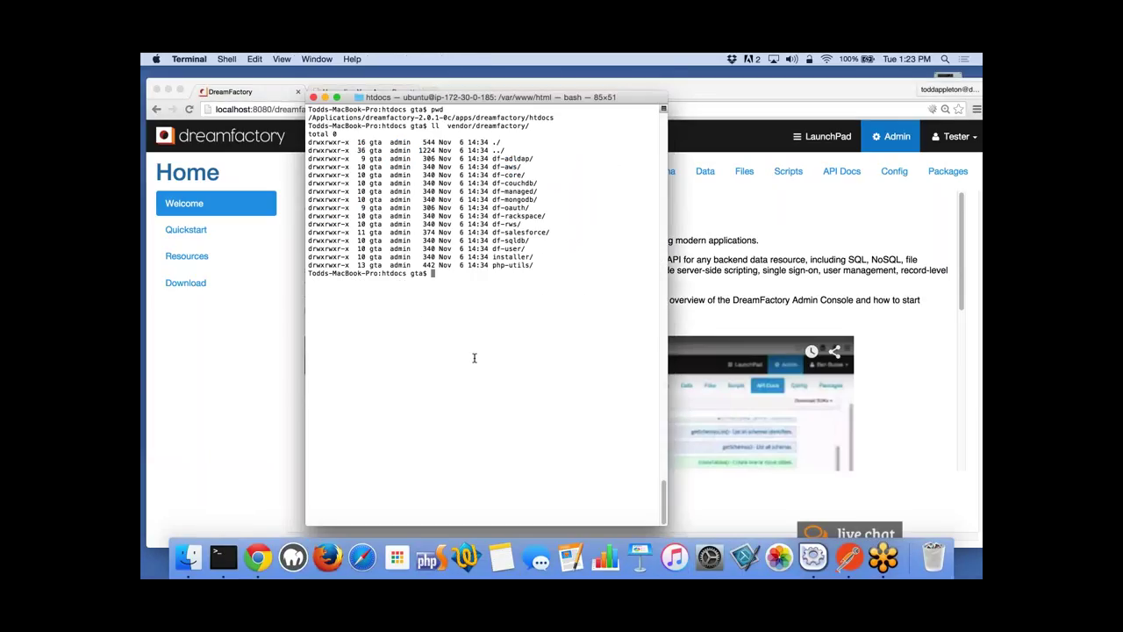
{"action": "type", "text": "vi .env"}
{"action": "key", "text": "Return"}
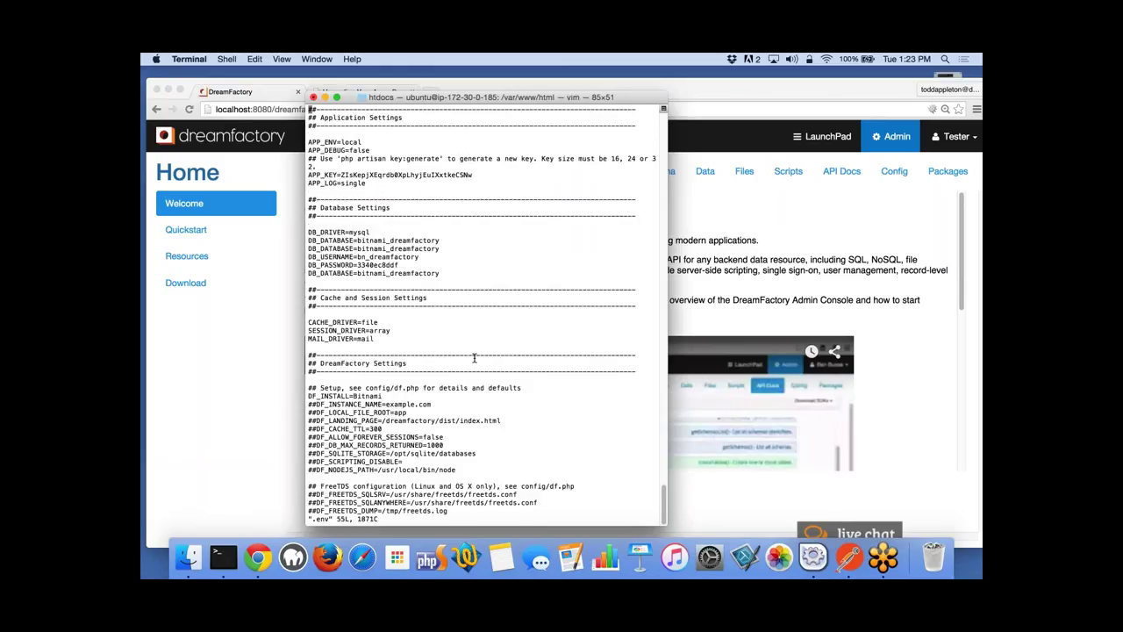
Search the .env file for "jwt" and examine the session management settings DF_JWT_TTL and DF_JWT_REFRESH_TTL.
{"action": "key", "text": "Down"}
{"action": "key", "text": "Down"}
{"action": "key", "text": "Down"}
{"action": "key", "text": "Down"}
{"action": "key", "text": "Down"}
{"action": "key", "text": "Down"}
{"action": "key", "text": "Down"}
{"action": "key", "text": "Down"}
{"action": "key", "text": "Down"}
{"action": "key", "text": "Down"}
{"action": "key", "text": "Down"}
{"action": "key", "text": "Down"}
{"action": "key", "text": "Down"}
{"action": "key", "text": "Down"}
{"action": "key", "text": "Down"}
{"action": "key", "text": "Down"}
{"action": "key", "text": "Down"}
{"action": "key", "text": "Down"}
{"action": "key", "text": "Down"}
{"action": "key", "text": "Down"}
{"action": "key", "text": "Down"}
{"action": "key", "text": "Down"}
{"action": "key", "text": "Down"}
{"action": "key", "text": "Down"}
{"action": "key", "text": "Down"}
{"action": "key", "text": "Down"}
{"action": "key", "text": "Down"}
{"action": "key", "text": "Down"}
{"action": "key", "text": "Down"}
{"action": "key", "text": "Down"}
{"action": "key", "text": "Down"}
{"action": "key", "text": "Down"}
{"action": "key", "text": "Down"}
{"action": "key", "text": "Down"}
{"action": "key", "text": "Down"}
{"action": "key", "text": "Down"}
{"action": "key", "text": "Down"}
{"action": "key", "text": "Down"}
{"action": "key", "text": "Down"}
{"action": "key", "text": "slash"}
{"action": "type", "text": "jwt"}
{"action": "key", "text": "Return"}
{"action": "key", "text": "Down"}
{"action": "key", "text": "Down"}
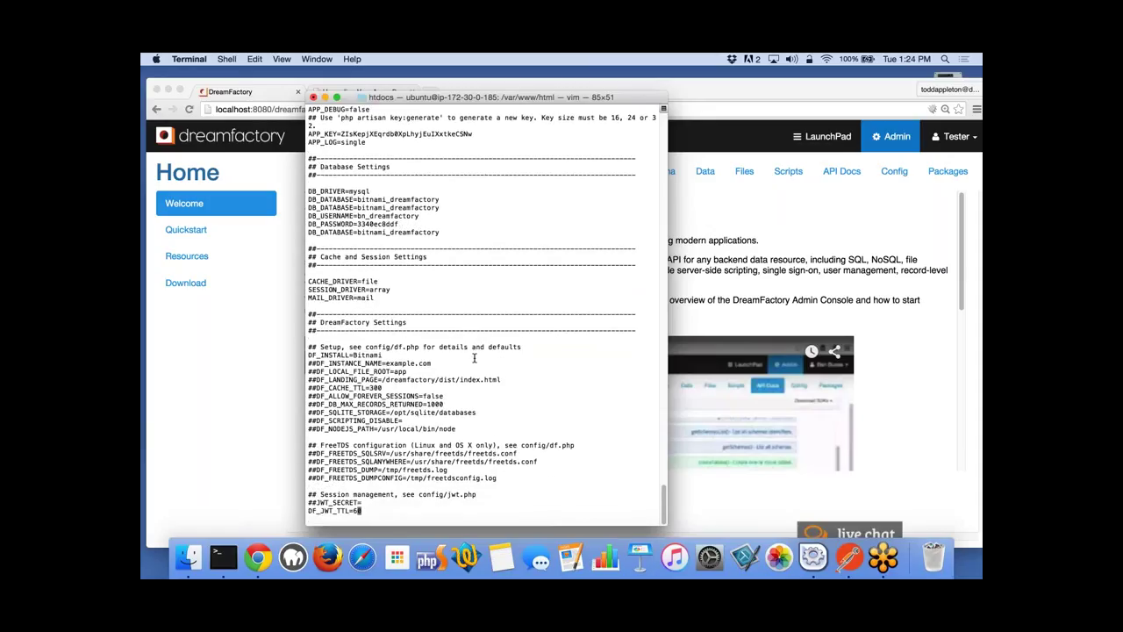
{"action": "key", "text": "Down"}
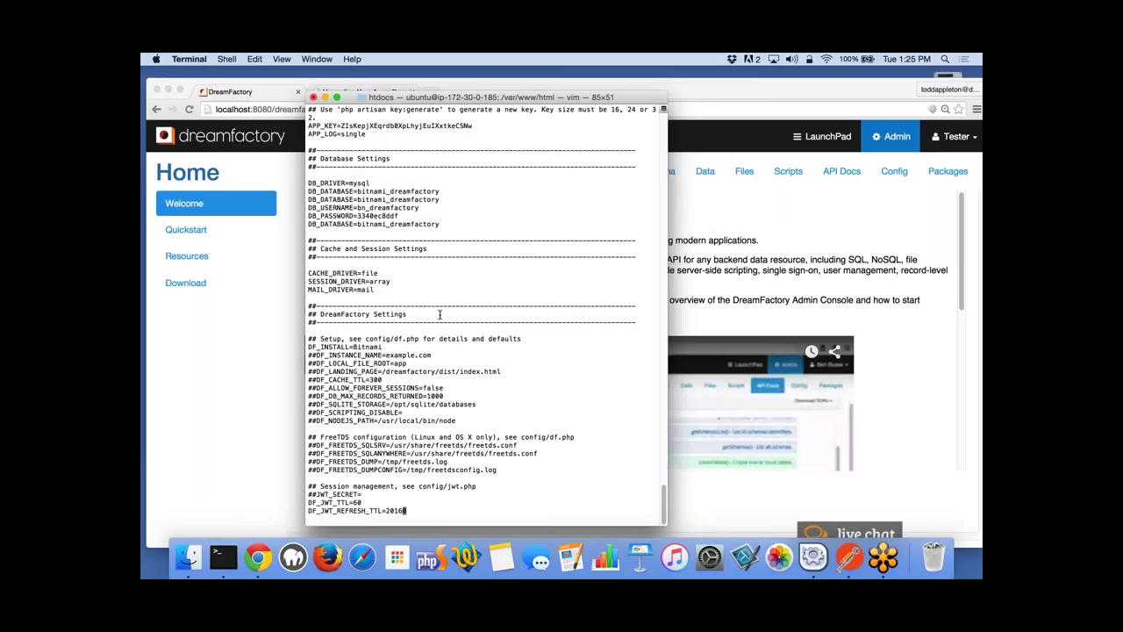
Switch back to the DreamFactory console in Chrome and look through the Home page's Quickstart, Resources and Download sections.
{"action": "left_click", "coordinate": [247, 94]}
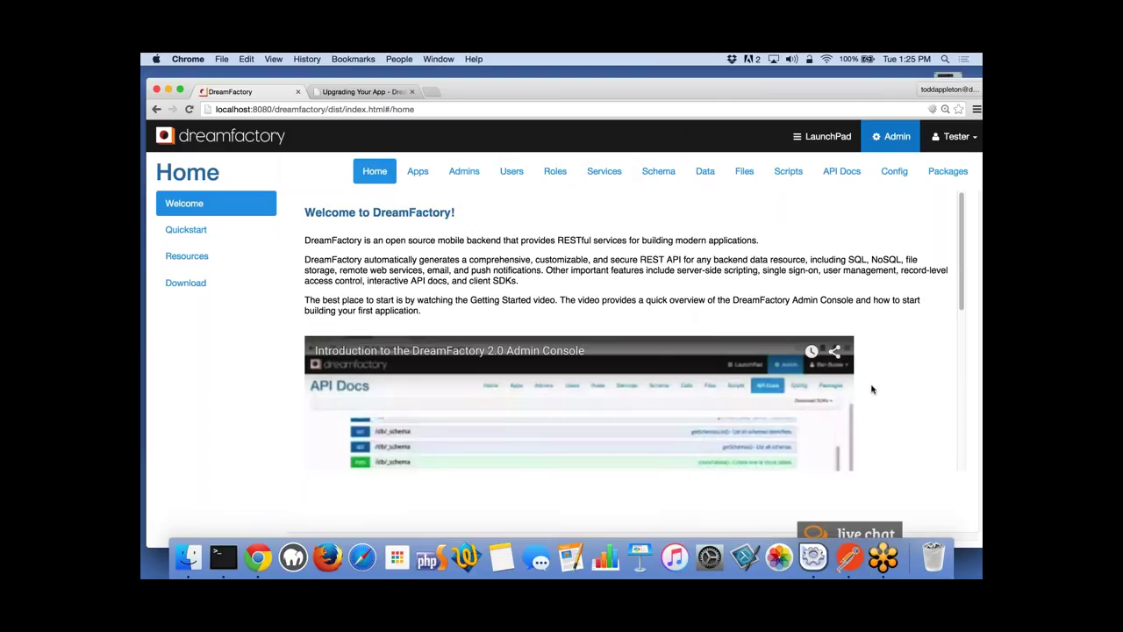
{"action": "left_click", "coordinate": [186, 229]}
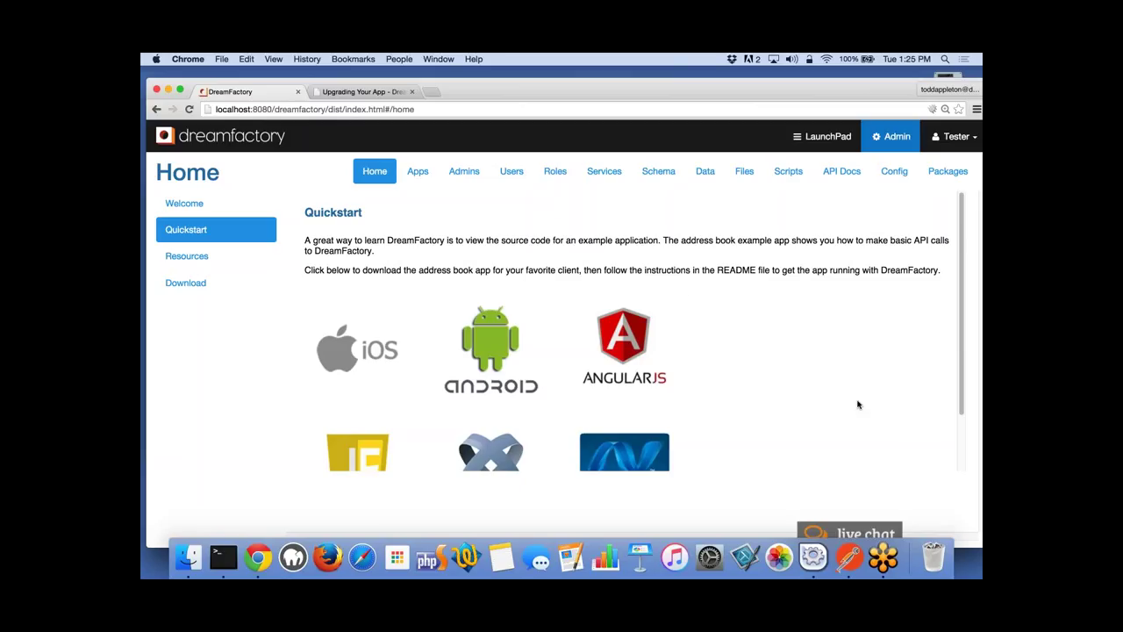
{"action": "scroll", "coordinate": [858, 405], "scroll_direction": "down", "scroll_amount": 2}
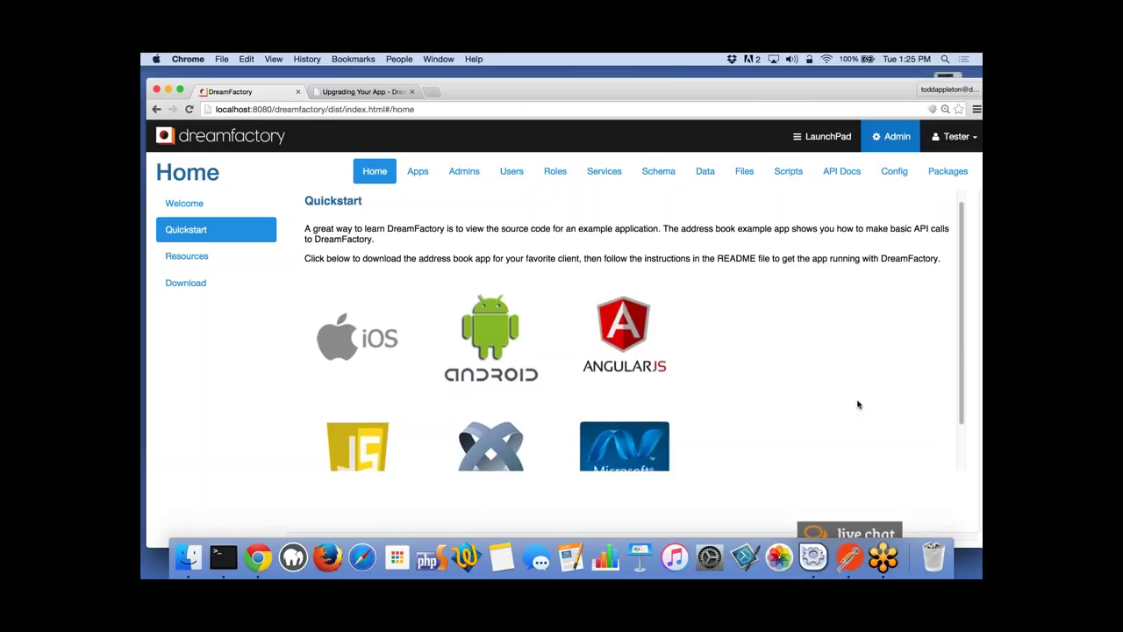
{"action": "scroll", "coordinate": [859, 405], "scroll_direction": "down", "scroll_amount": 3}
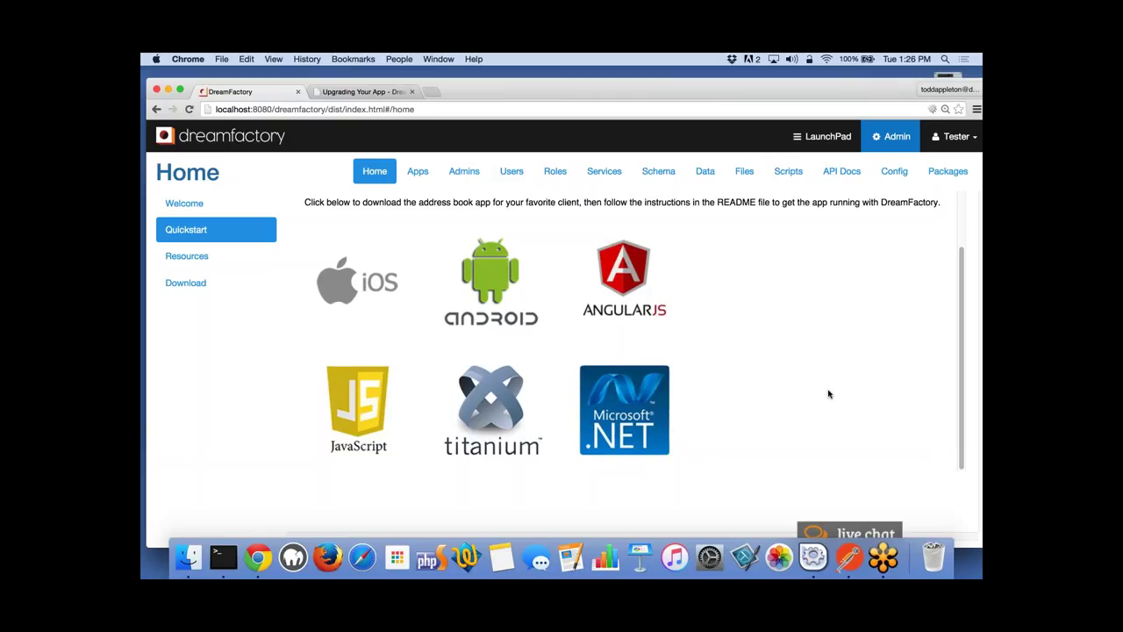
{"action": "left_click", "coordinate": [202, 255]}
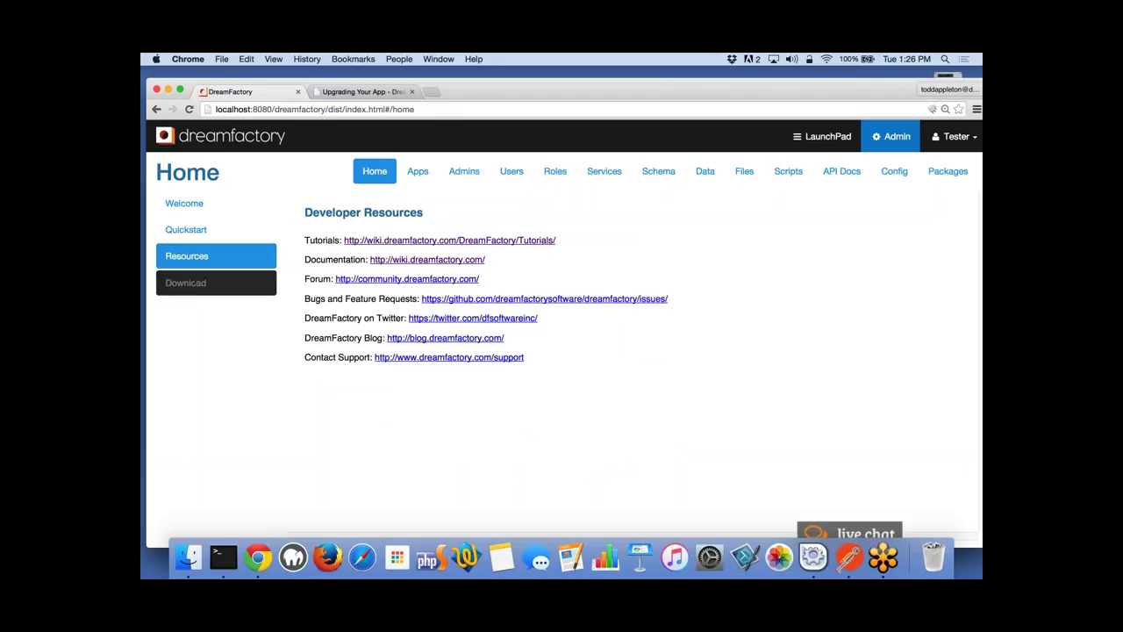
{"action": "left_click", "coordinate": [193, 282]}
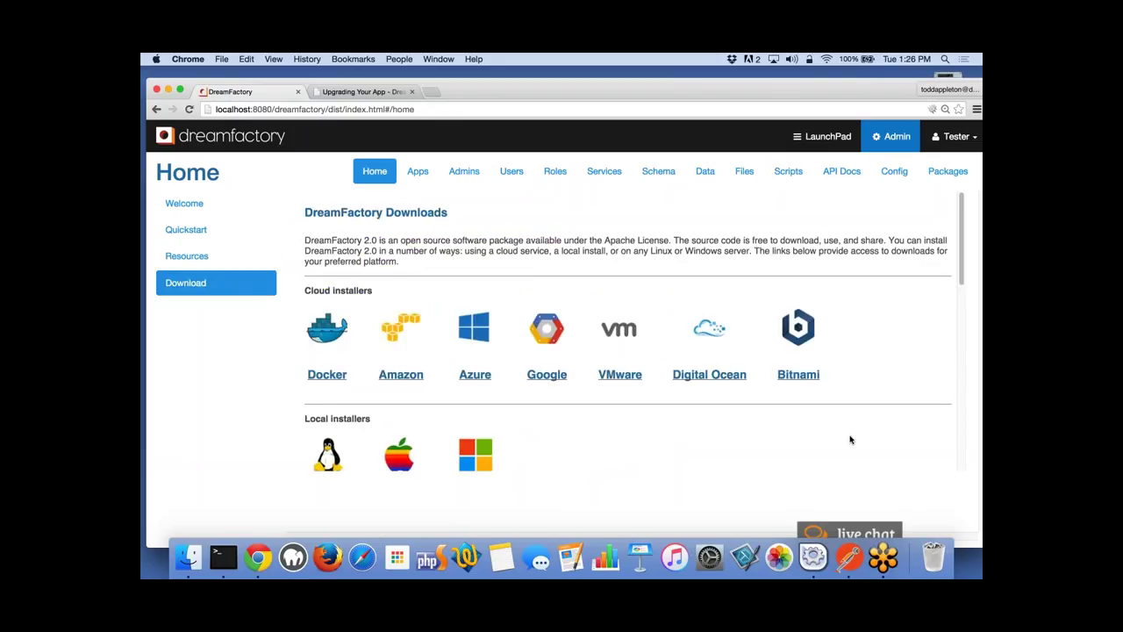
{"action": "scroll", "coordinate": [850, 439], "scroll_direction": "down", "scroll_amount": 5}
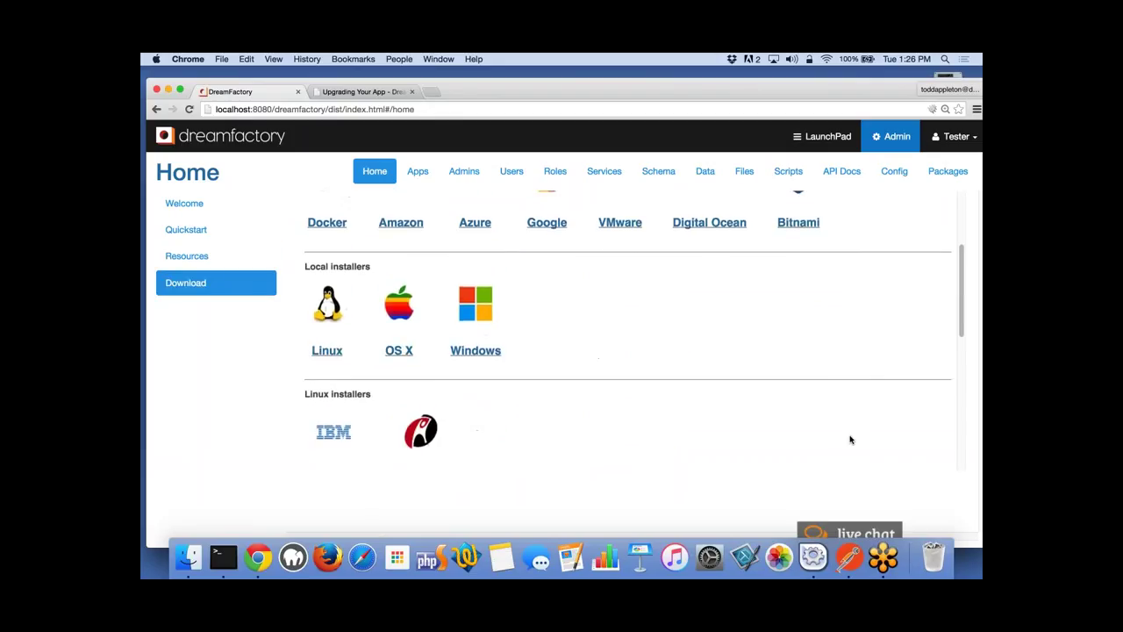
{"action": "scroll", "coordinate": [850, 439], "scroll_direction": "up", "scroll_amount": 5}
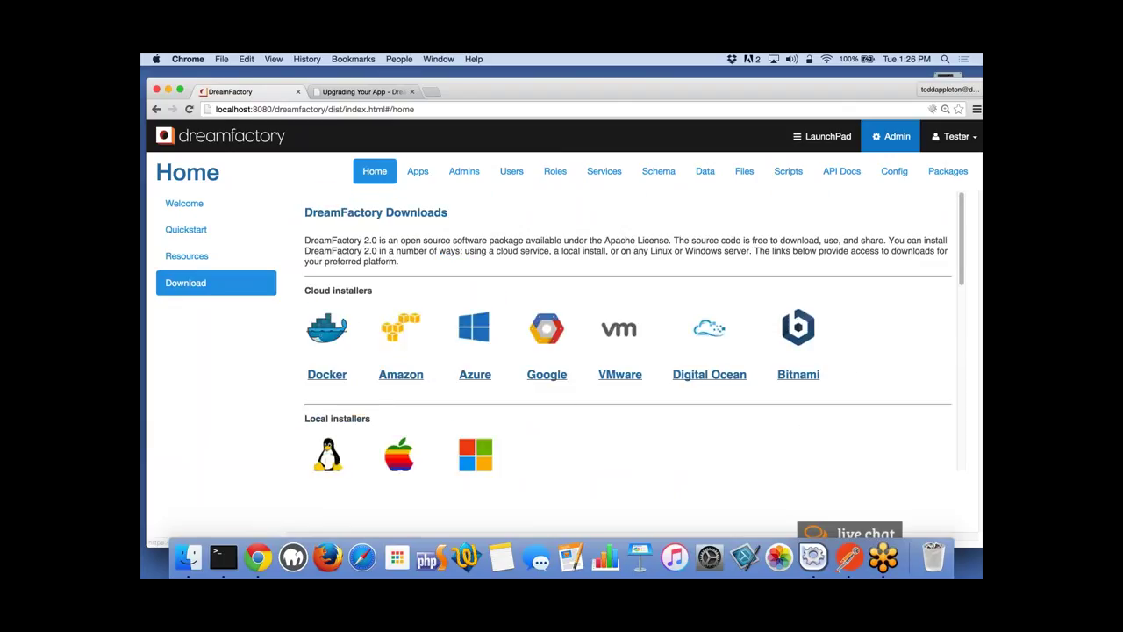
Show the list of apps and open the Address Book for JavaScript app to examine its settings.
{"action": "left_click", "coordinate": [418, 172]}
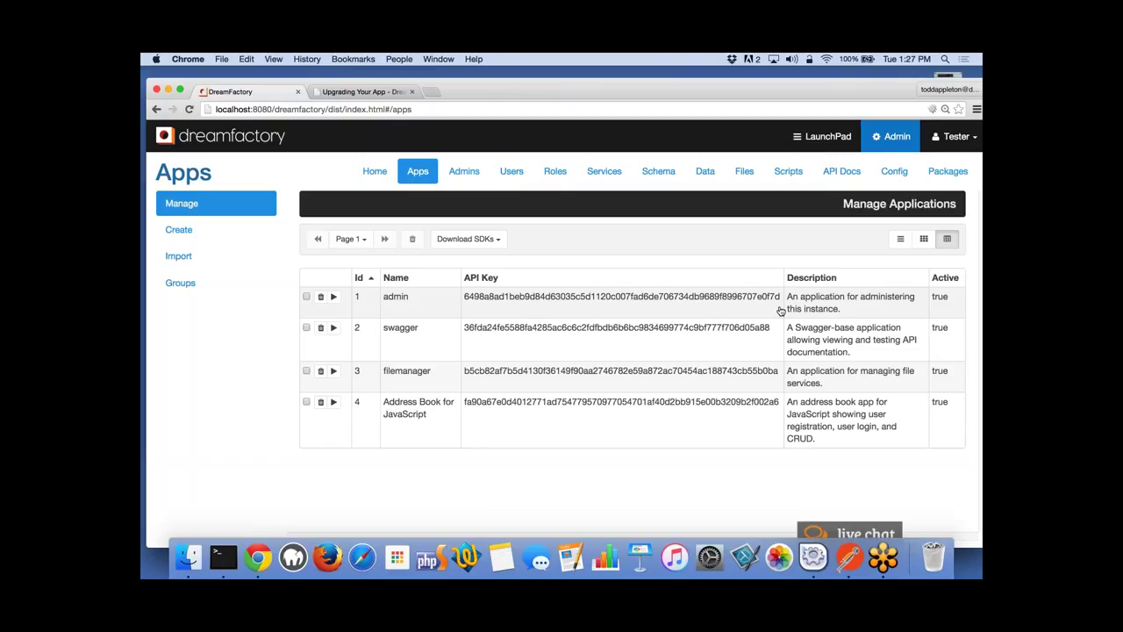
{"action": "left_click", "coordinate": [567, 410]}
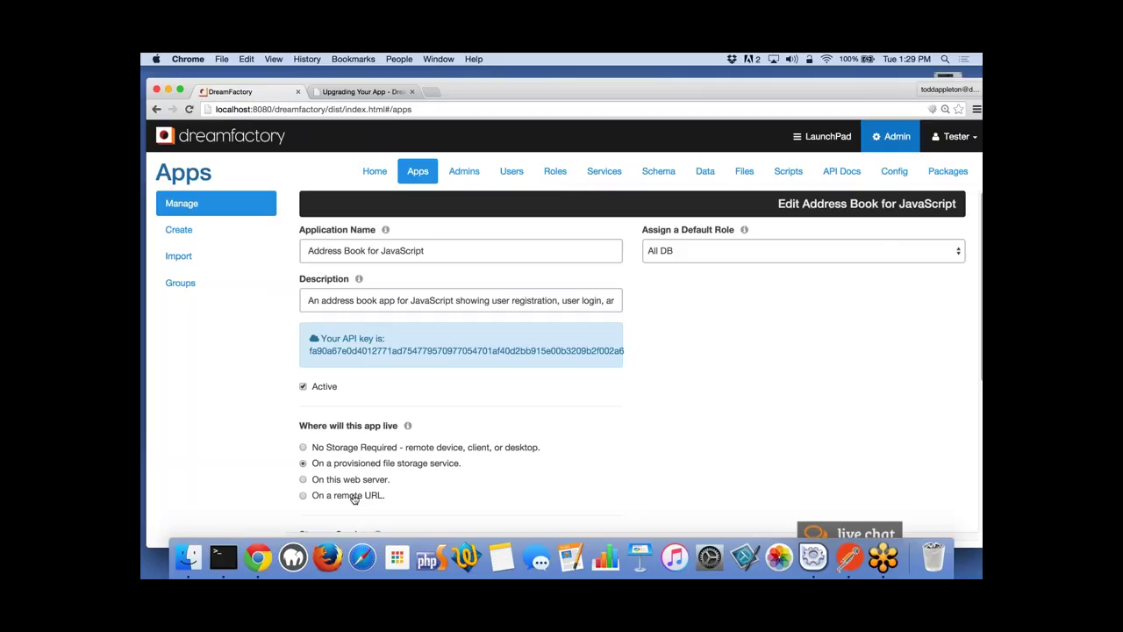
View the list of admins, then open the existing user and examine the role options for Address Book for JavaScript.
{"action": "left_click", "coordinate": [470, 174]}
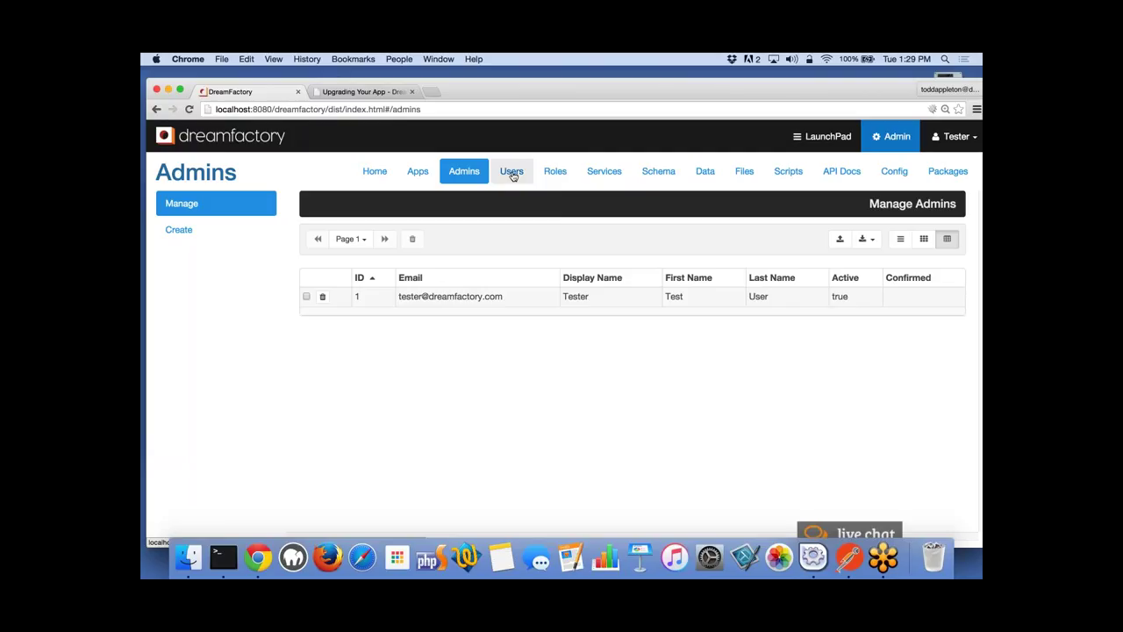
{"action": "left_click", "coordinate": [512, 175]}
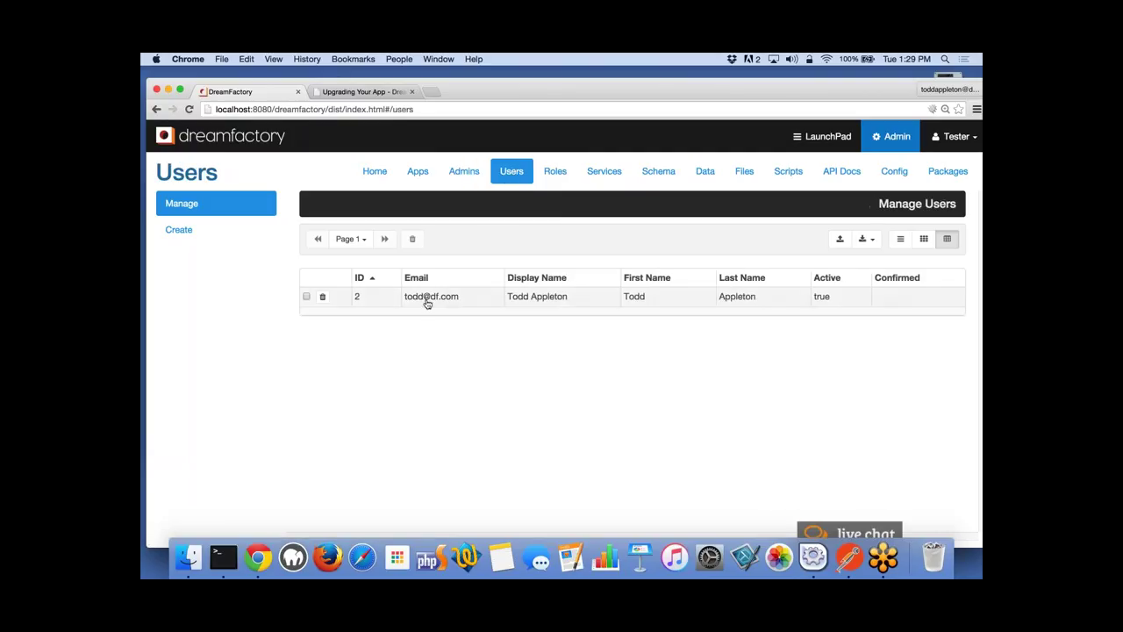
{"action": "left_click", "coordinate": [427, 303]}
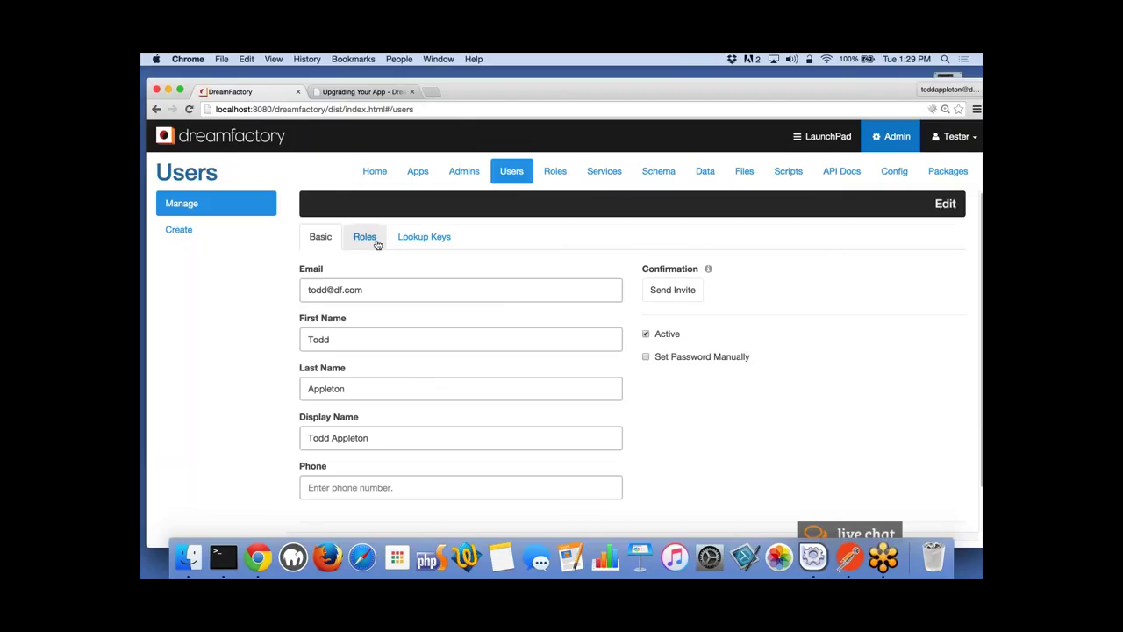
{"action": "left_click", "coordinate": [365, 237]}
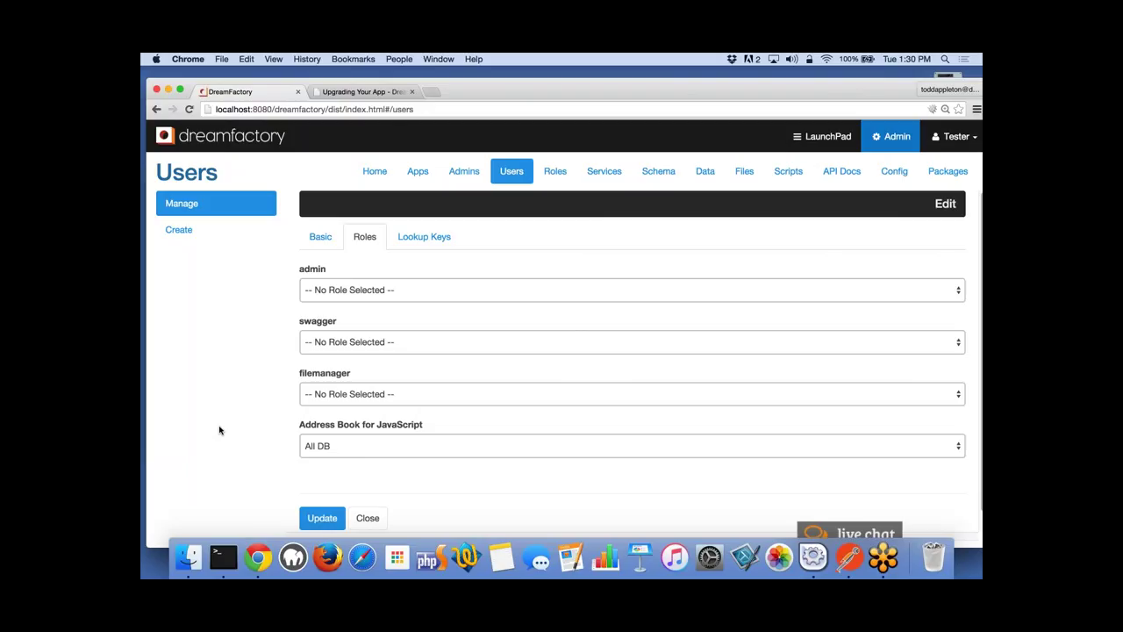
{"action": "left_click", "coordinate": [364, 446]}
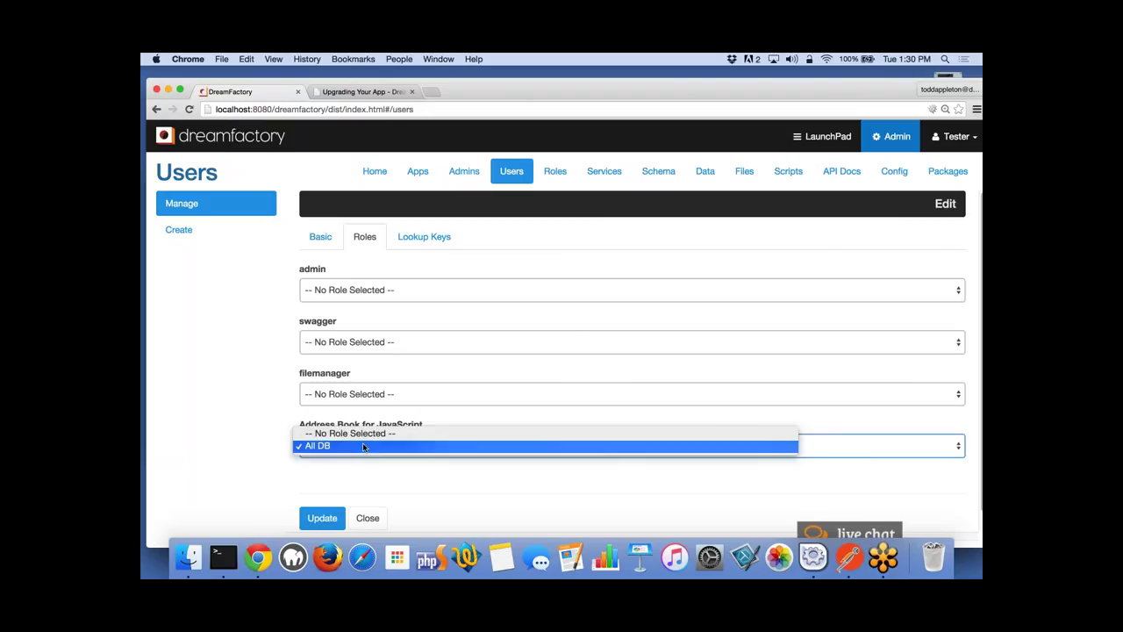
{"action": "left_click", "coordinate": [249, 439]}
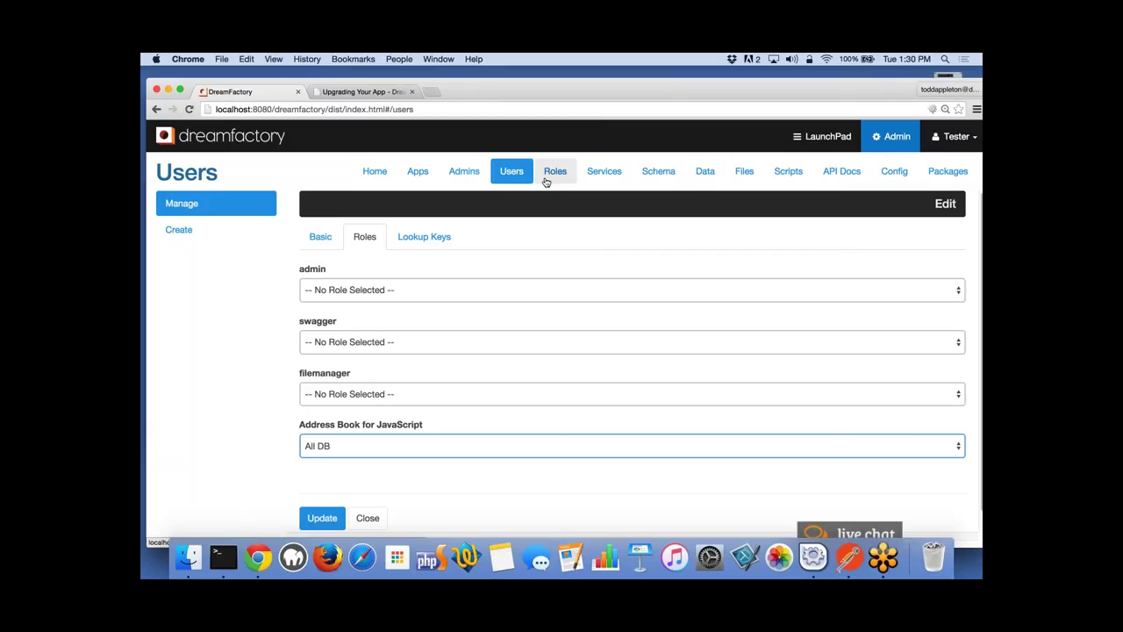
Open the user management service and examine its open registration and email configuration.
{"action": "left_click", "coordinate": [602, 172]}
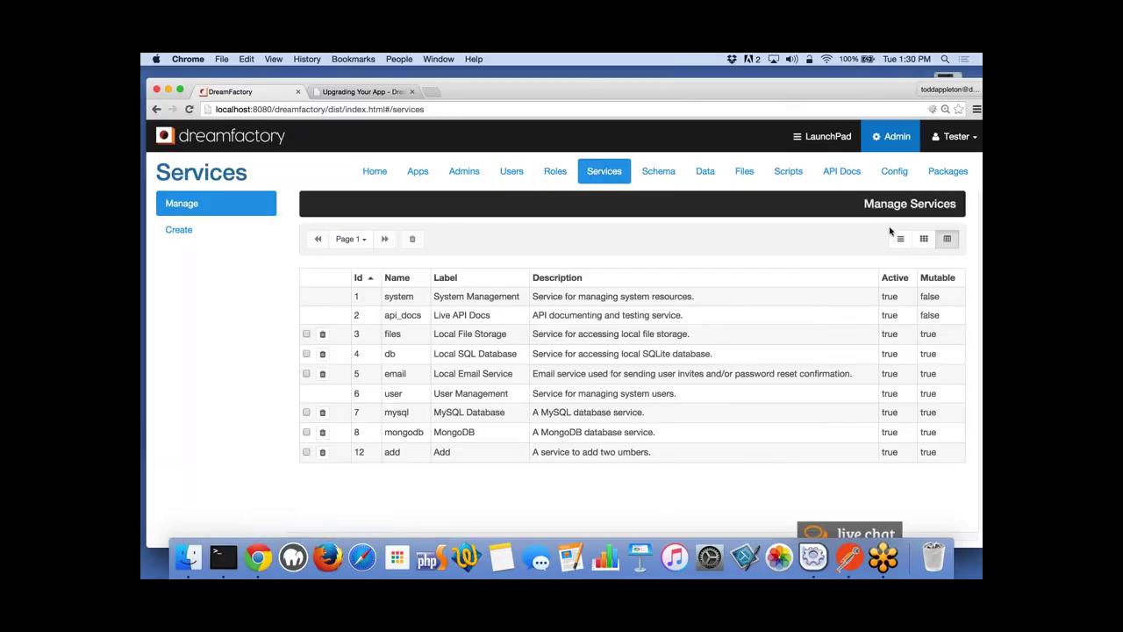
{"action": "left_click", "coordinate": [896, 172]}
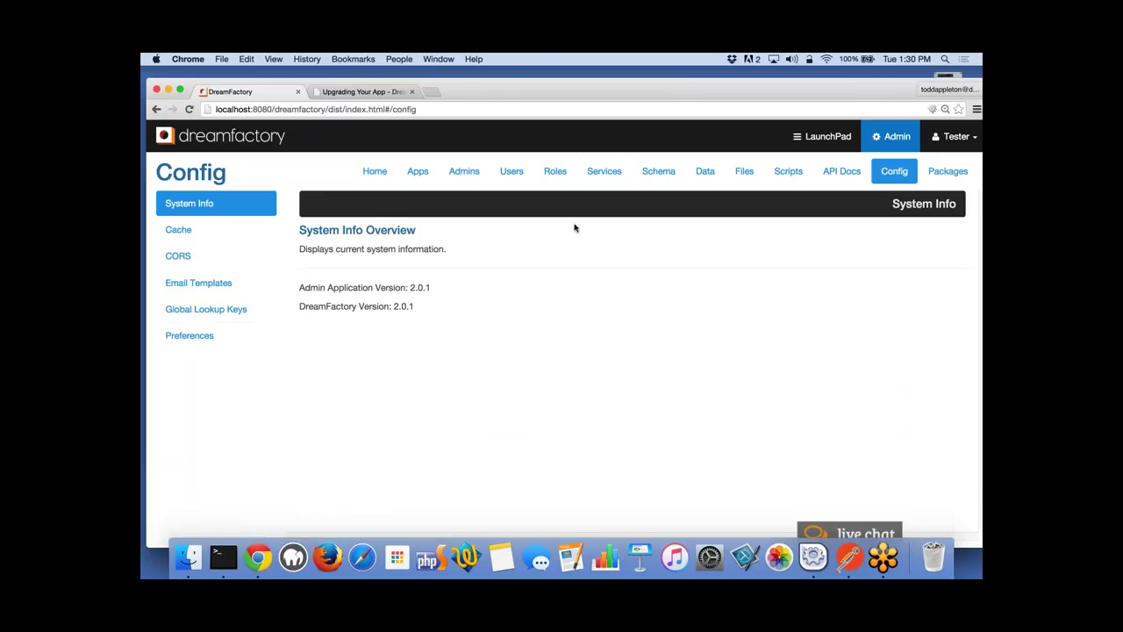
{"action": "left_click", "coordinate": [605, 174]}
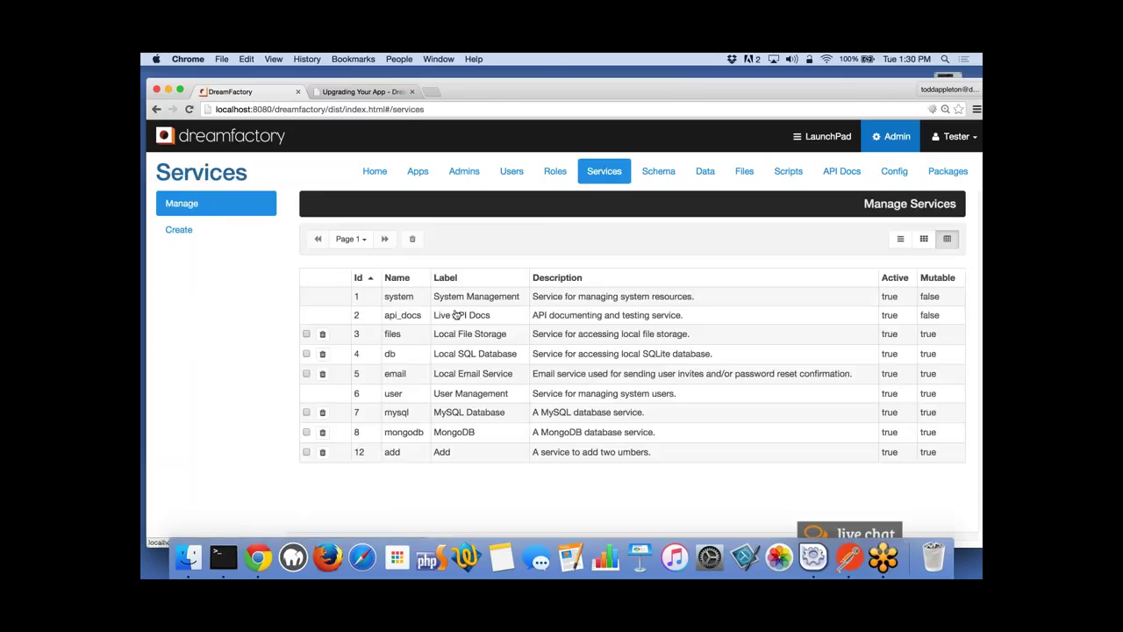
{"action": "left_click", "coordinate": [409, 398]}
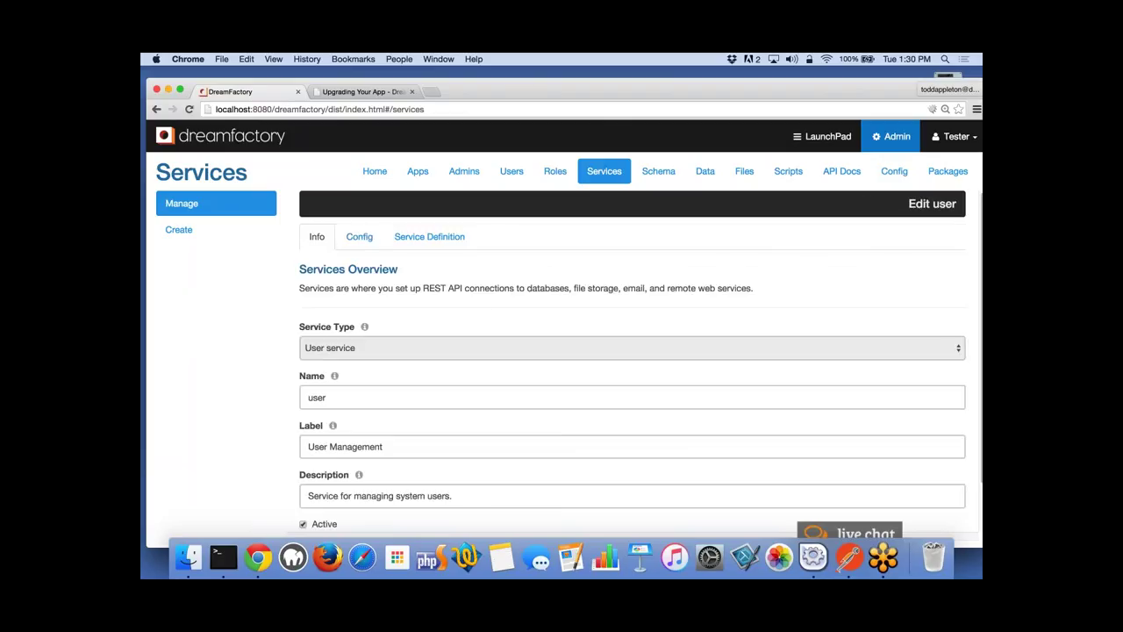
{"action": "left_click", "coordinate": [367, 240]}
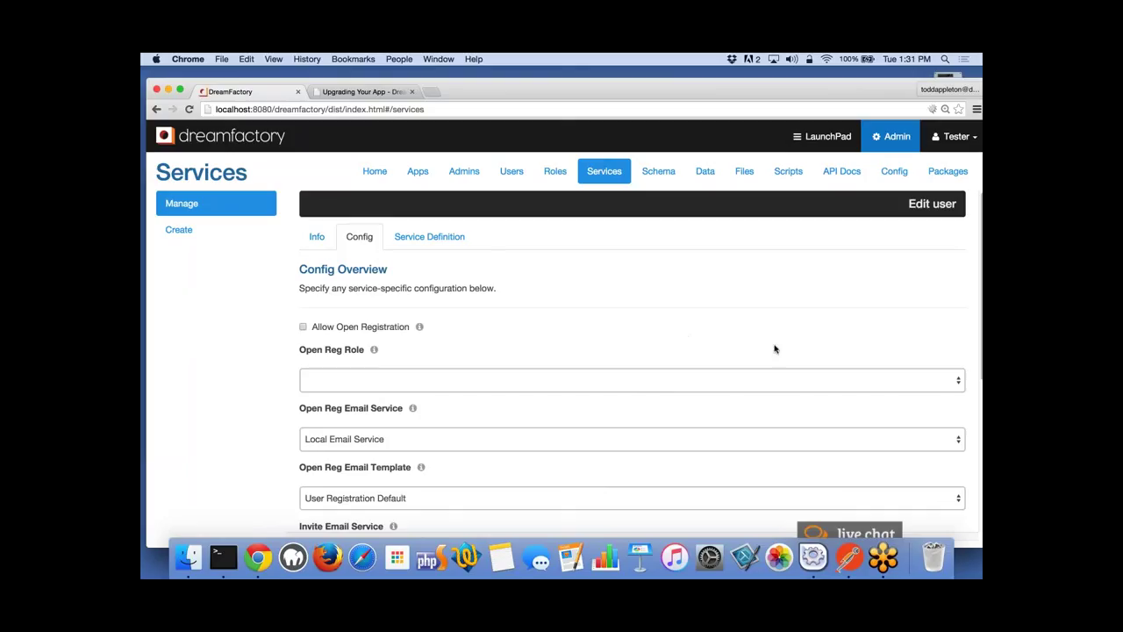
{"action": "scroll", "coordinate": [774, 349], "scroll_direction": "down", "scroll_amount": 1}
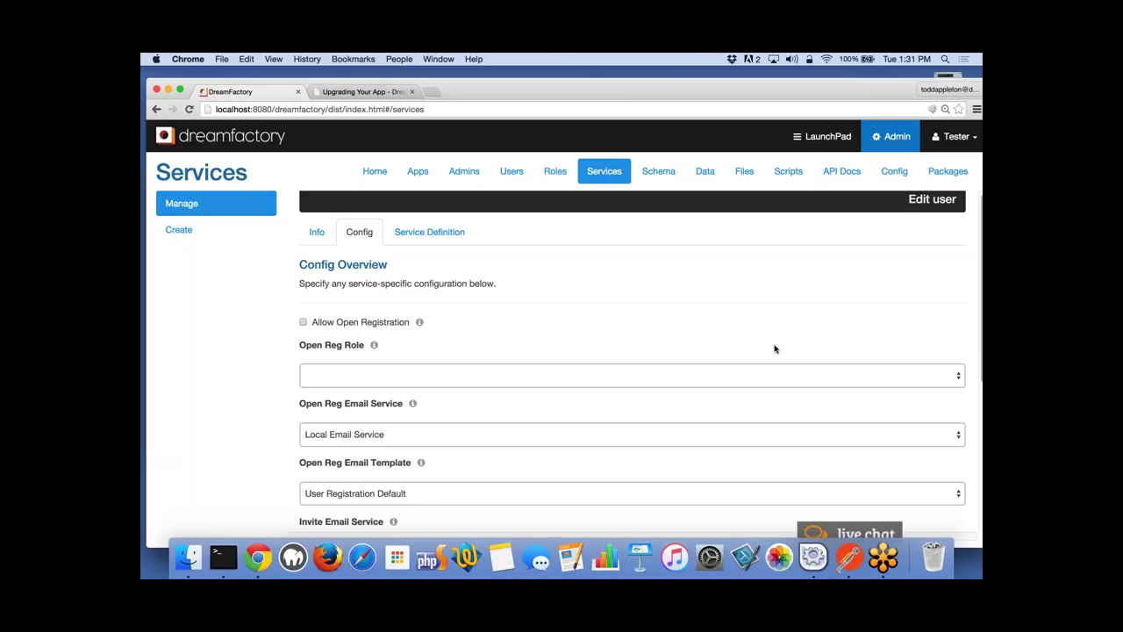
Return to the list of services and open the local SQL database service named db.
{"action": "left_click", "coordinate": [658, 172]}
{"action": "left_click", "coordinate": [612, 173]}
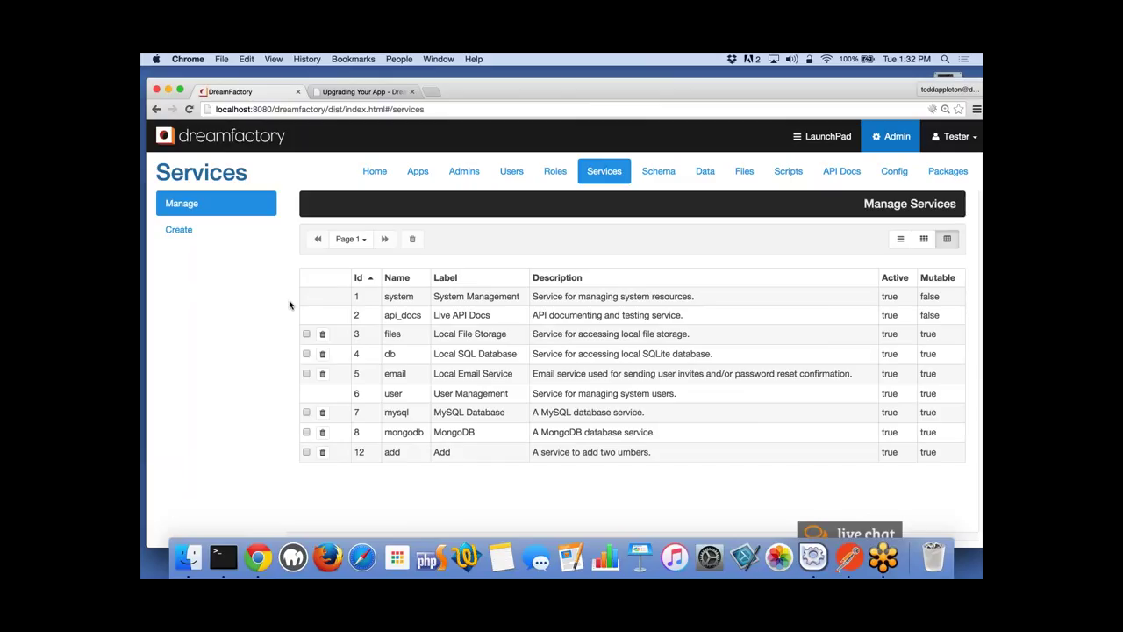
{"action": "left_click", "coordinate": [404, 358]}
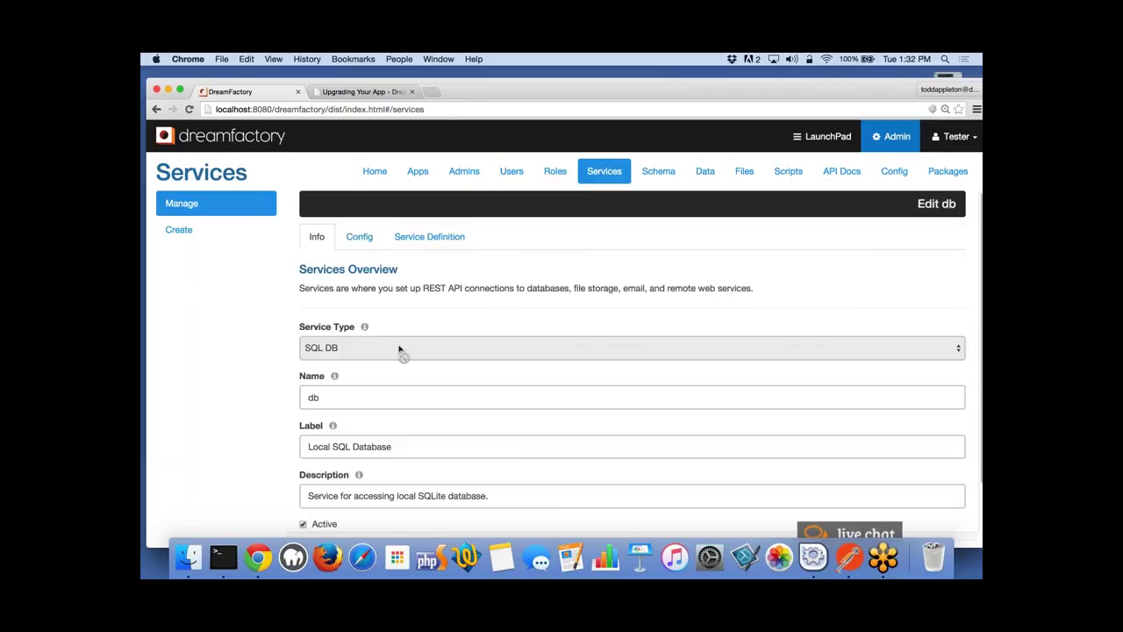
Examine the db service's connection string, then switch to Terminal, leave the .env file and list the contents of storage/databases/.
{"action": "left_click", "coordinate": [364, 241]}
{"action": "left_click", "coordinate": [409, 417]}
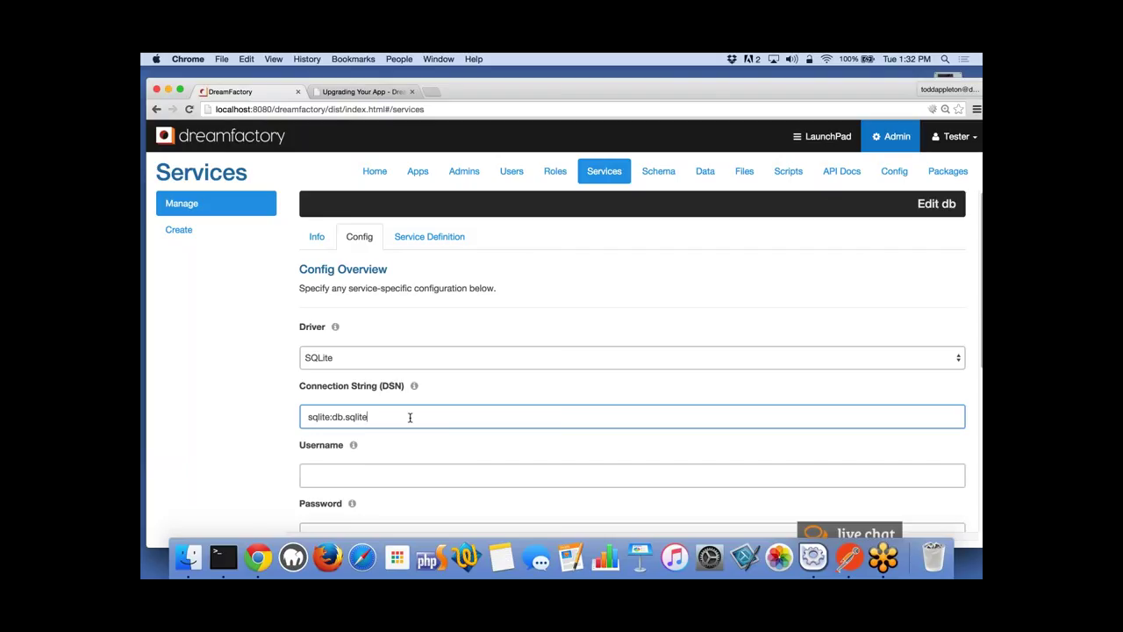
{"action": "left_click", "coordinate": [222, 557]}
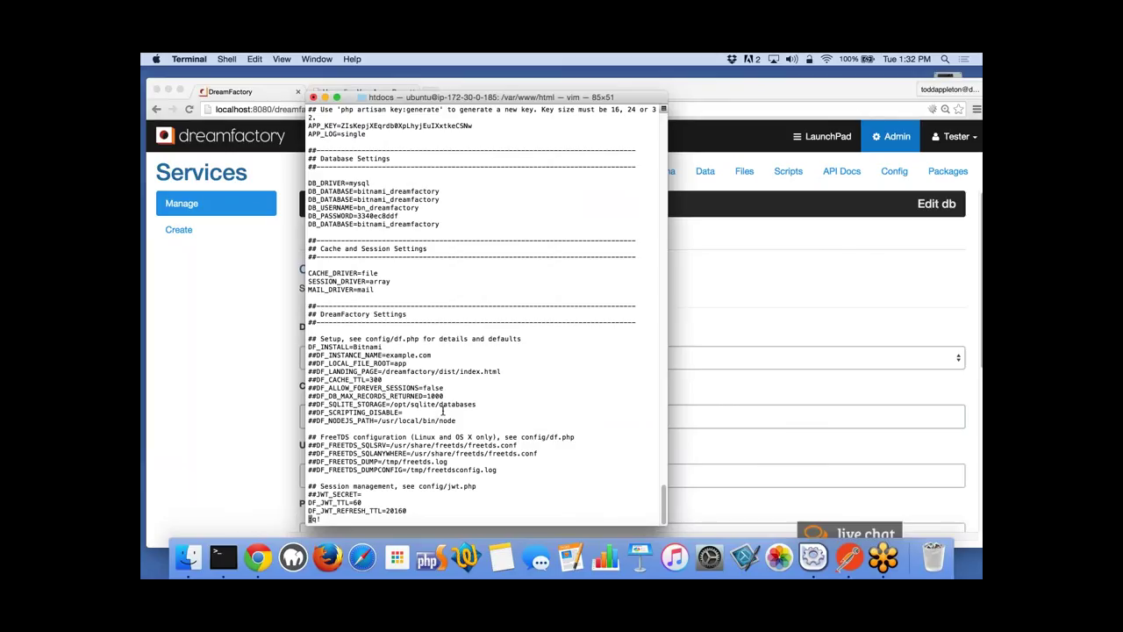
{"action": "key", "text": "Return"}
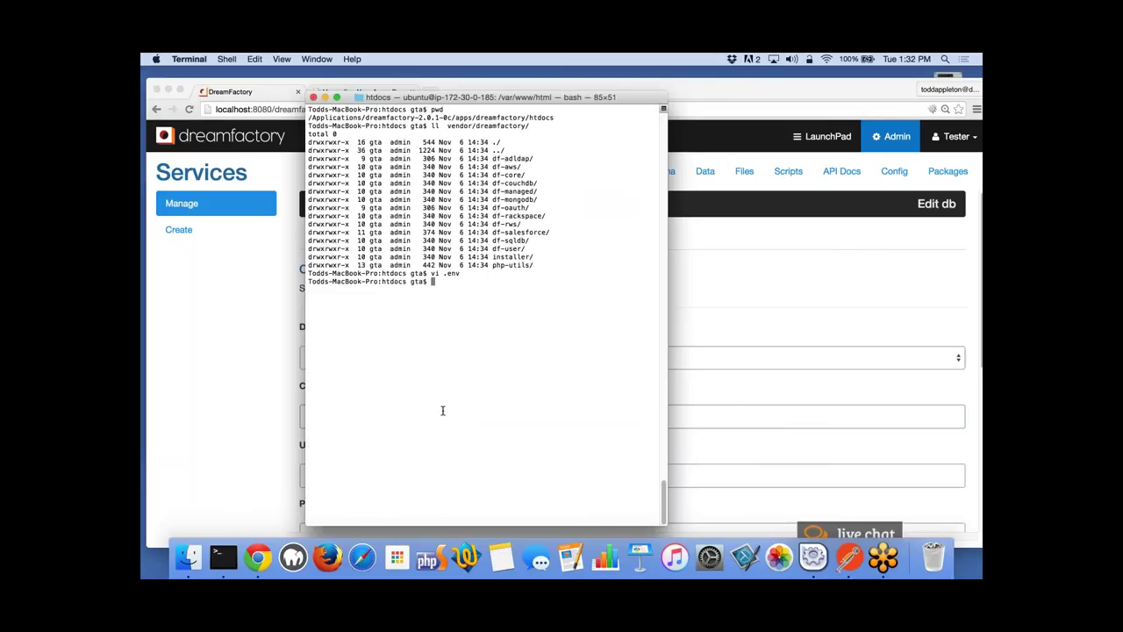
{"action": "type", "text": "ll storage/databases/"}
{"action": "key", "text": "Return"}
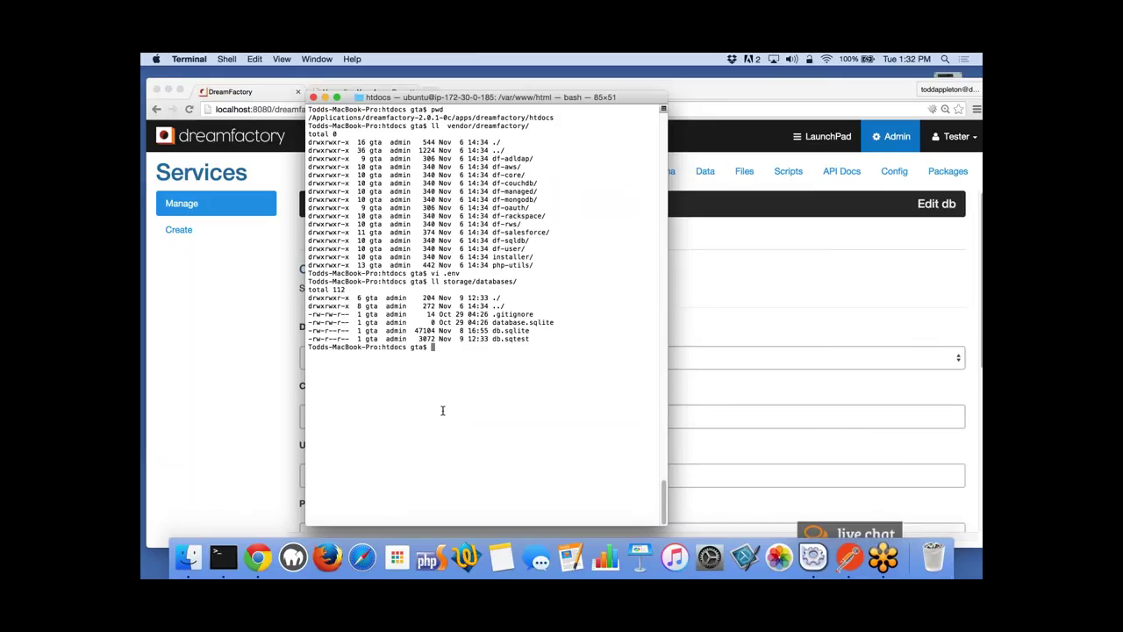
Switch back to Chrome and start a new SQL DB service with both its name and label set to lite.
{"action": "left_click", "coordinate": [260, 316]}
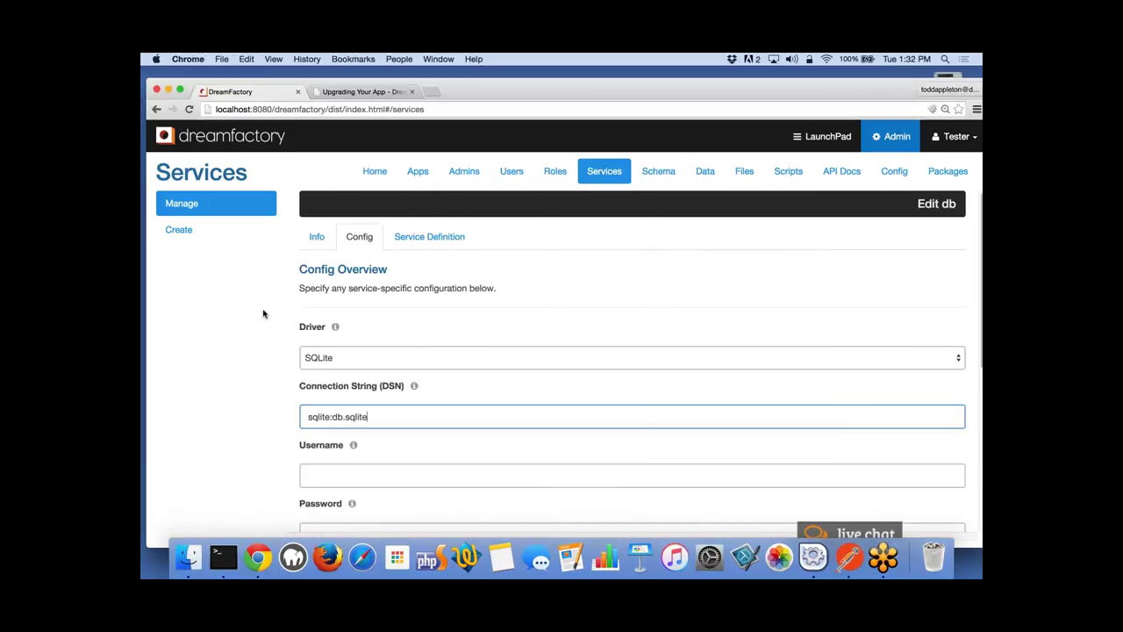
{"action": "left_click", "coordinate": [209, 228]}
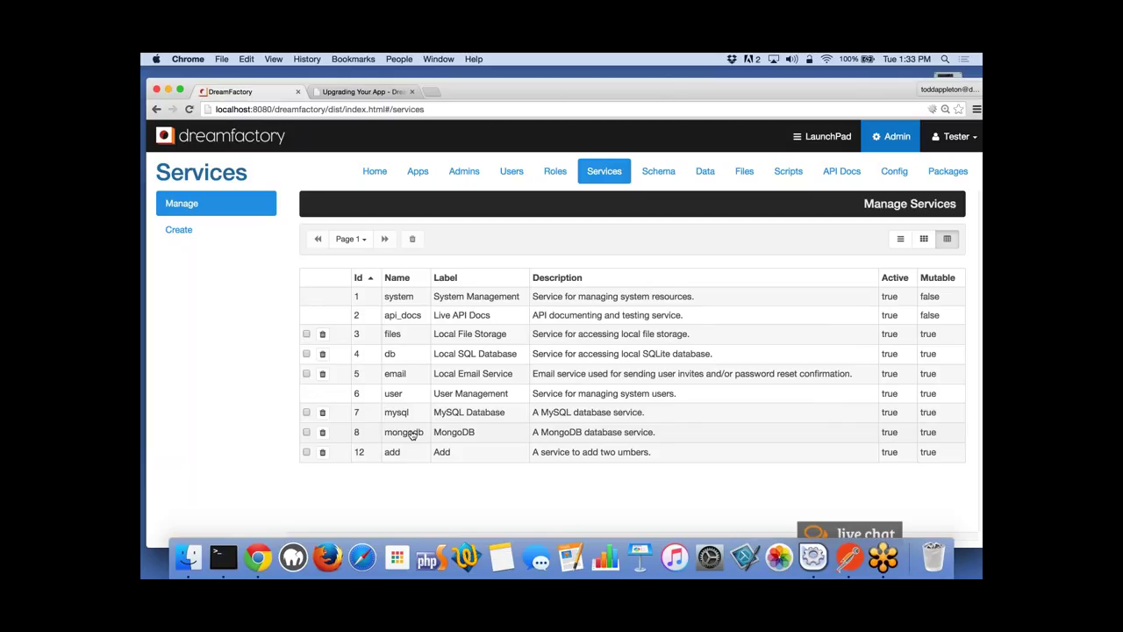
{"action": "left_click", "coordinate": [212, 230]}
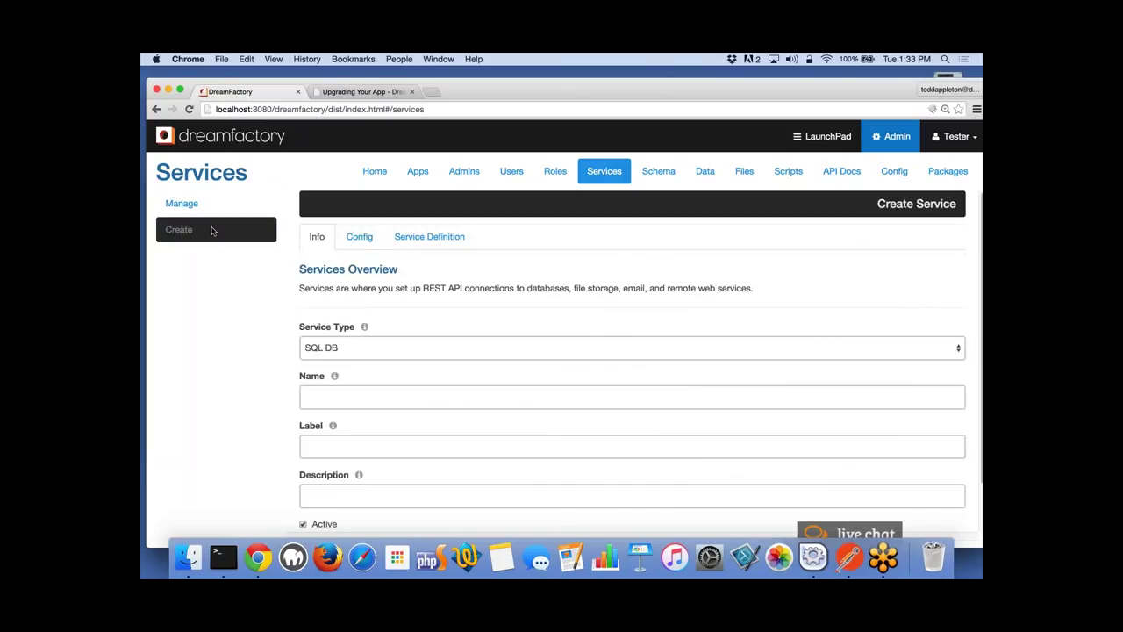
{"action": "left_click", "coordinate": [338, 393]}
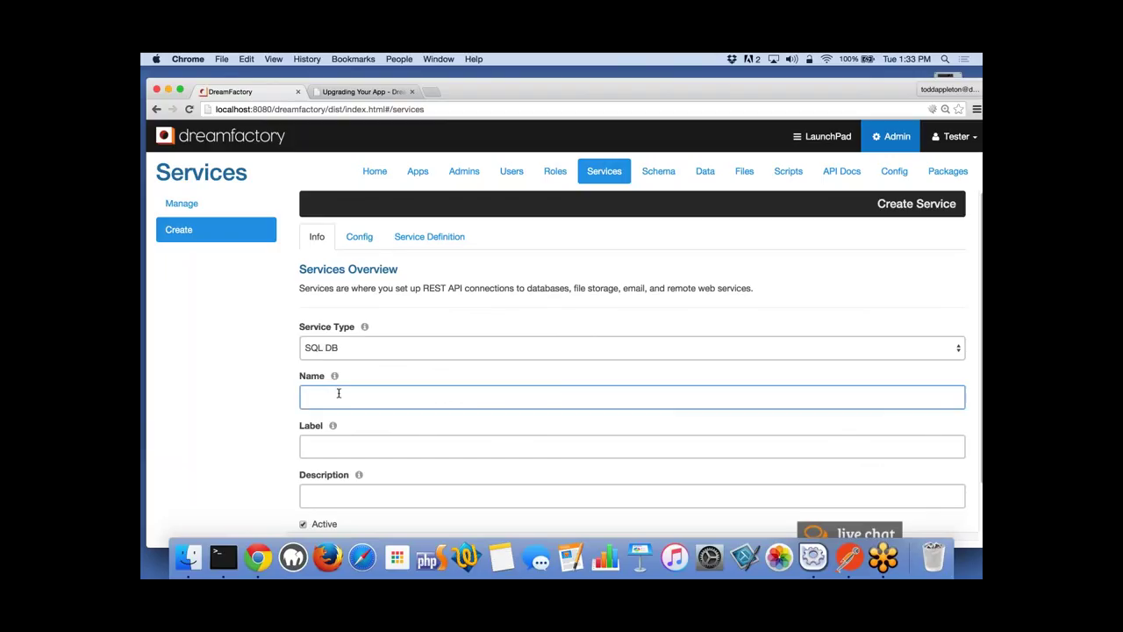
{"action": "type", "text": "lite"}
{"action": "left_click", "coordinate": [334, 446]}
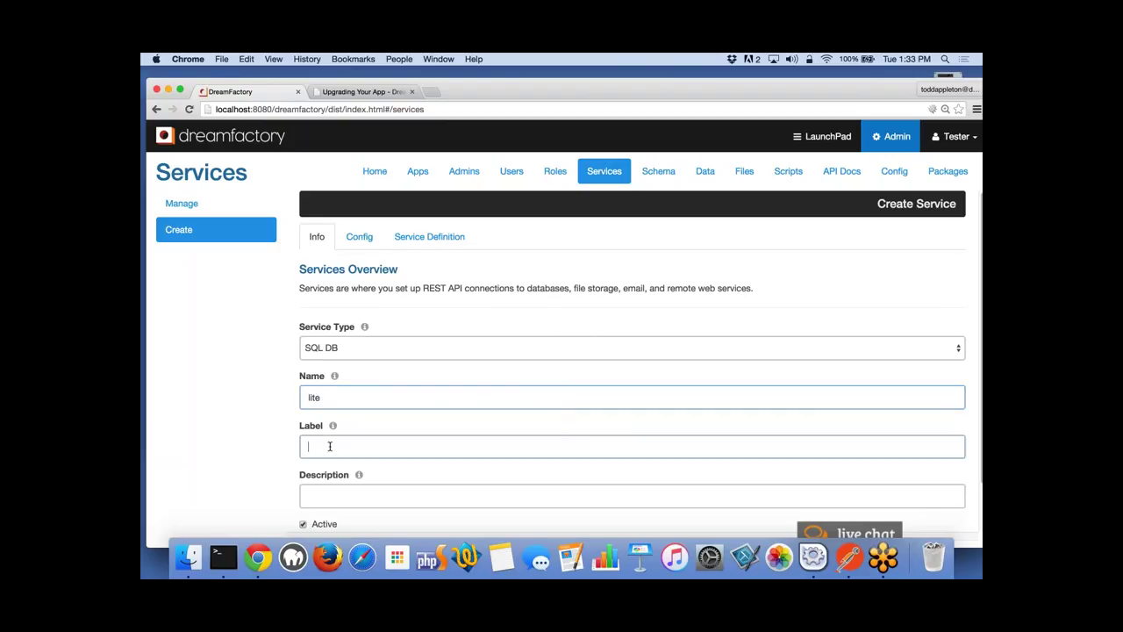
{"action": "type", "text": "lite"}
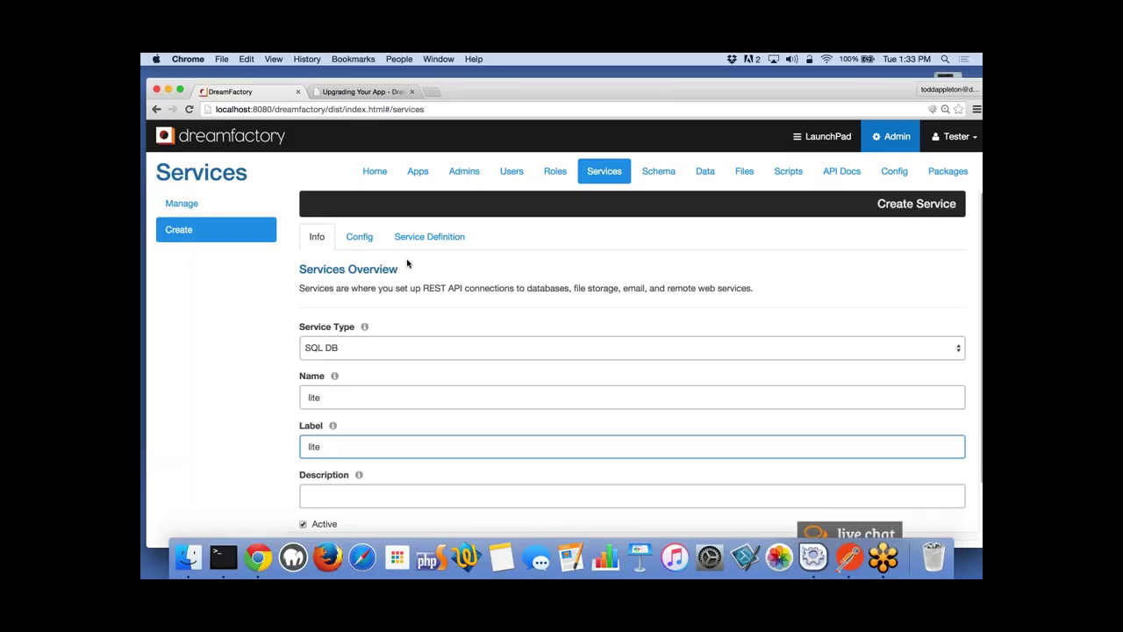
Configure the lite service with the SQLite driver and connection string sqlite:db.sqtoddtest, and create the service.
{"action": "left_click", "coordinate": [359, 238]}
{"action": "left_click", "coordinate": [363, 358]}
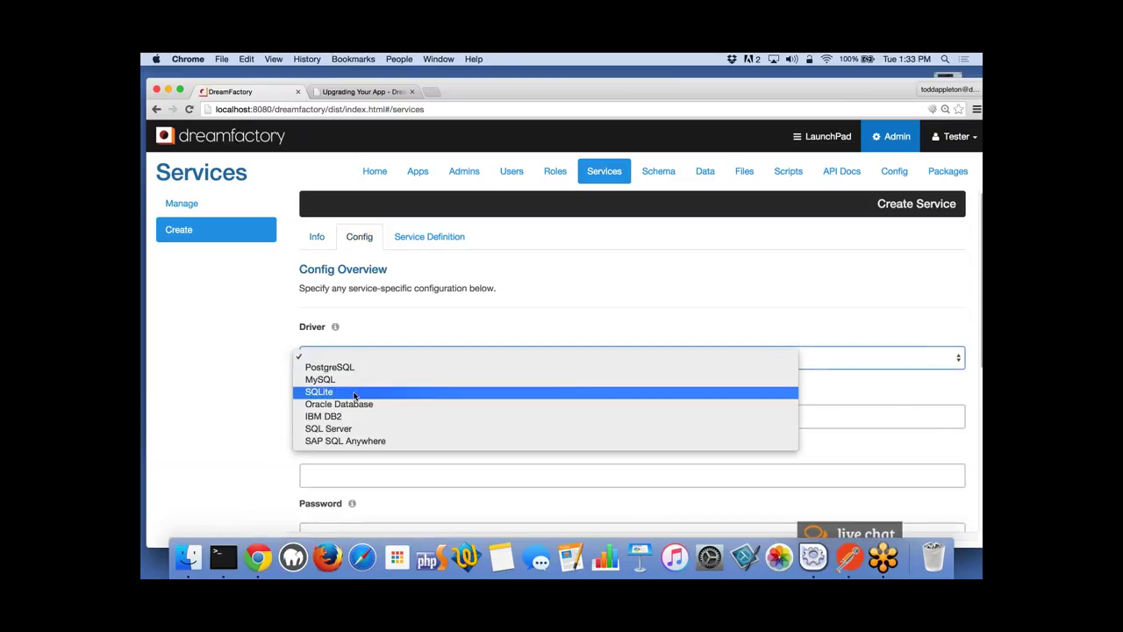
{"action": "left_click", "coordinate": [354, 393]}
{"action": "left_click", "coordinate": [406, 417]}
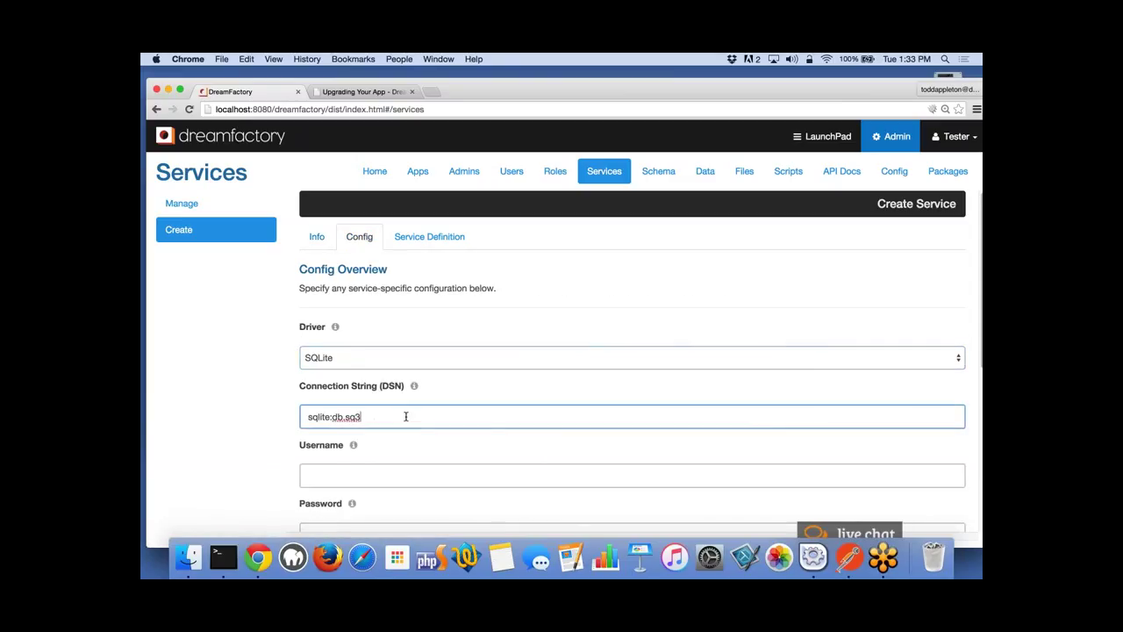
{"action": "key", "text": "BackSpace"}
{"action": "type", "text": "toddtest"}
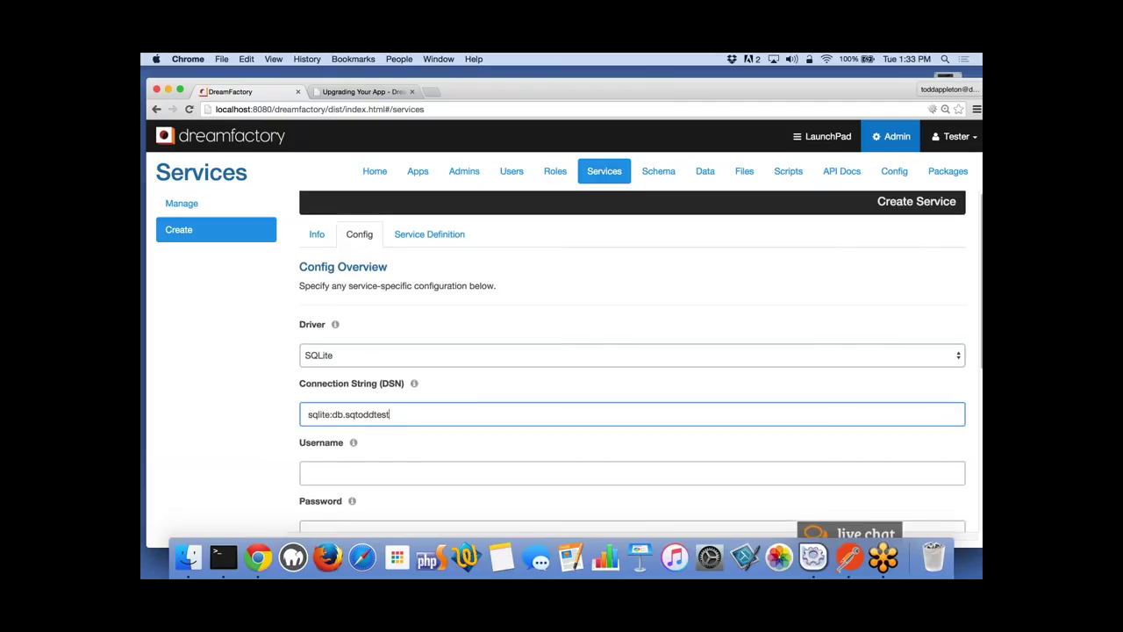
{"action": "scroll", "coordinate": [632, 369], "scroll_direction": "down", "scroll_amount": 5}
{"action": "scroll", "coordinate": [339, 474], "scroll_direction": "down", "scroll_amount": 2}
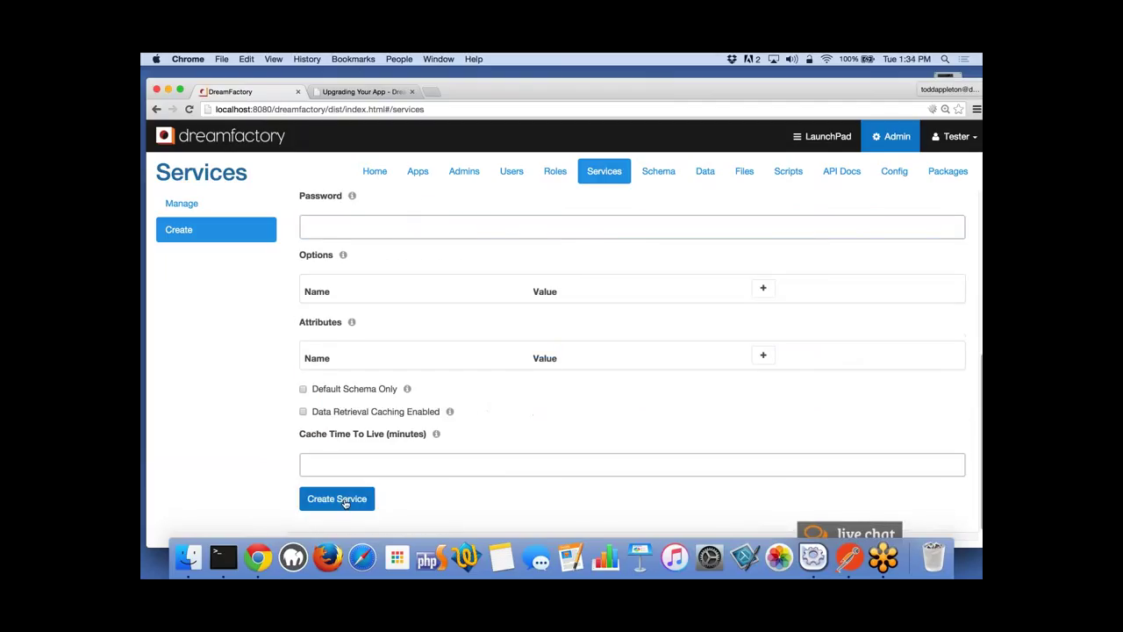
{"action": "left_click", "coordinate": [339, 496]}
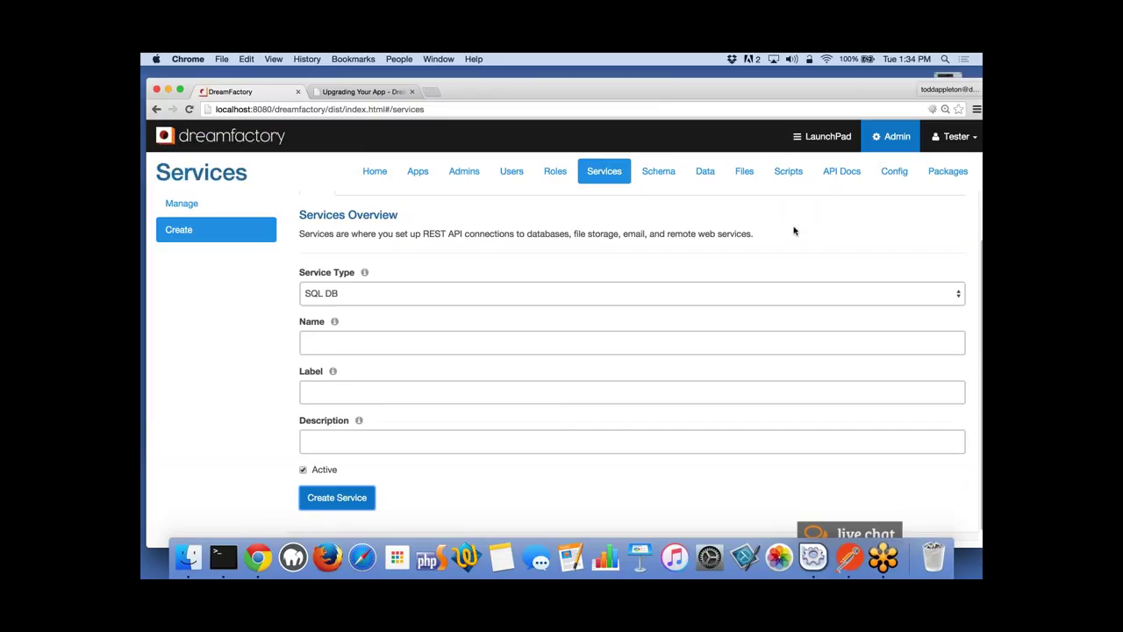
Open the lite service in the API documentation and try out its getSchemas() request on /lite/_schema.
{"action": "left_click", "coordinate": [836, 174]}
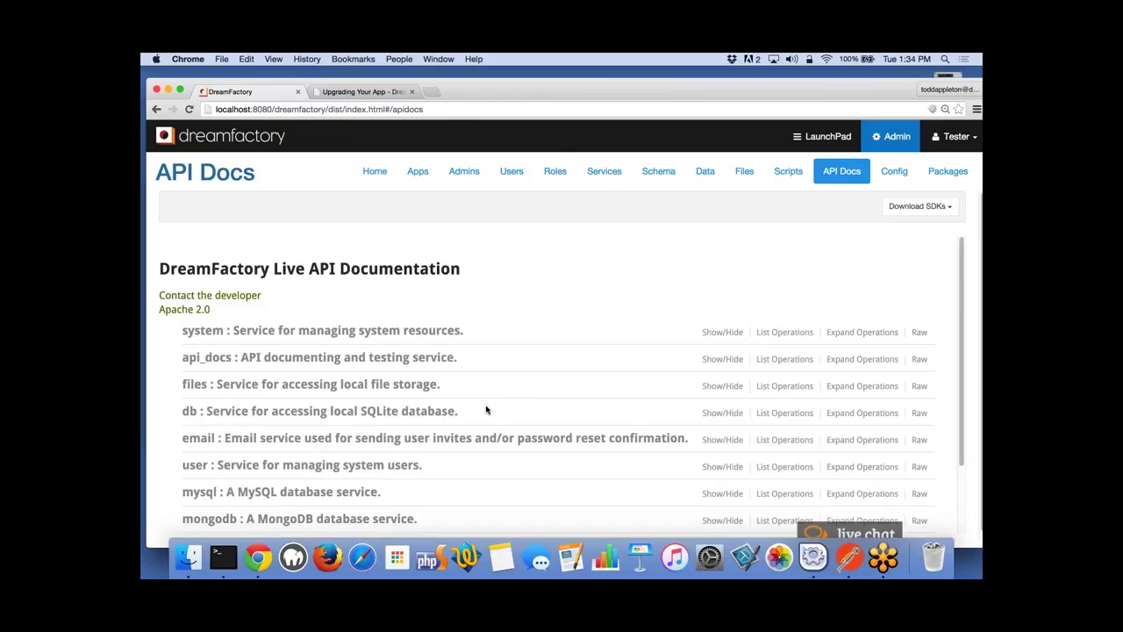
{"action": "scroll", "coordinate": [486, 409], "scroll_direction": "down", "scroll_amount": 2}
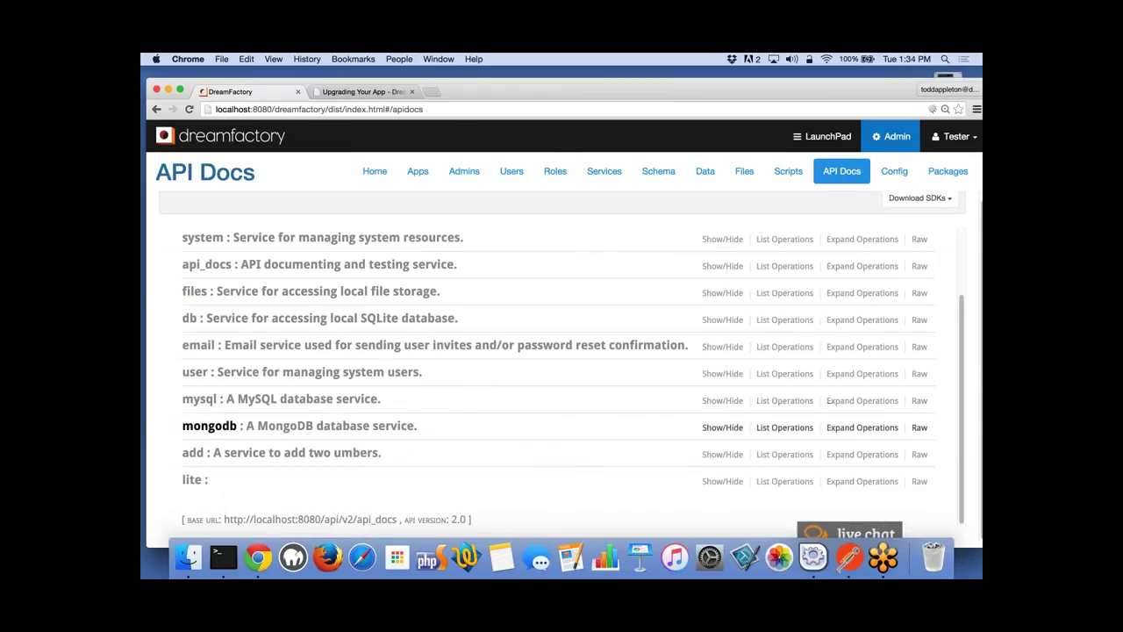
{"action": "left_click", "coordinate": [190, 479]}
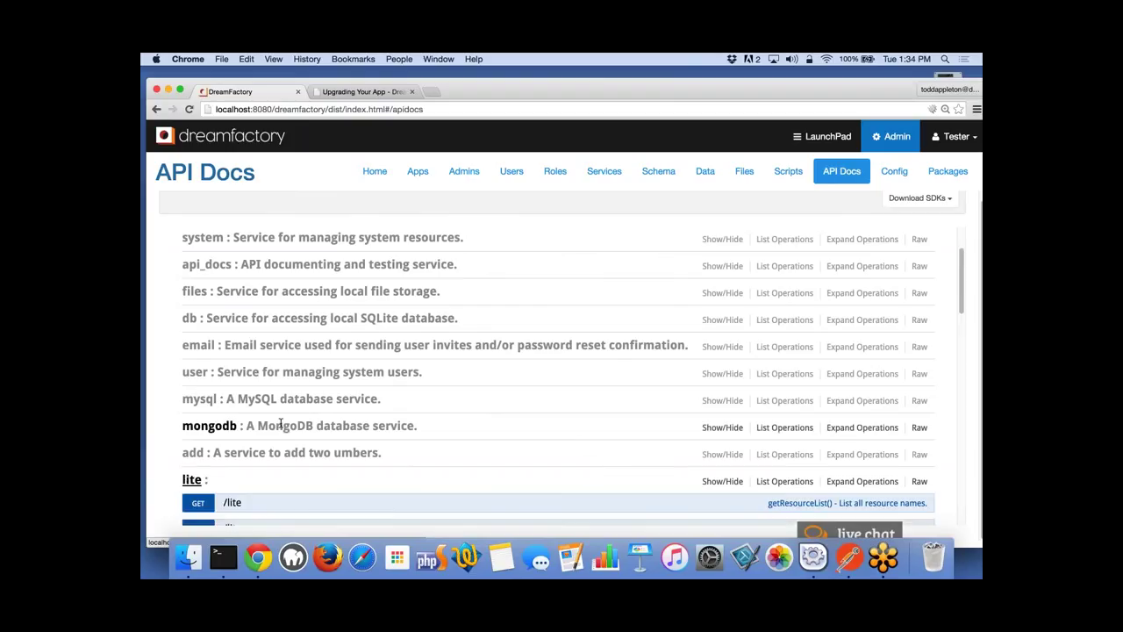
{"action": "scroll", "coordinate": [281, 423], "scroll_direction": "down", "scroll_amount": 1}
{"action": "scroll", "coordinate": [280, 423], "scroll_direction": "down", "scroll_amount": 4}
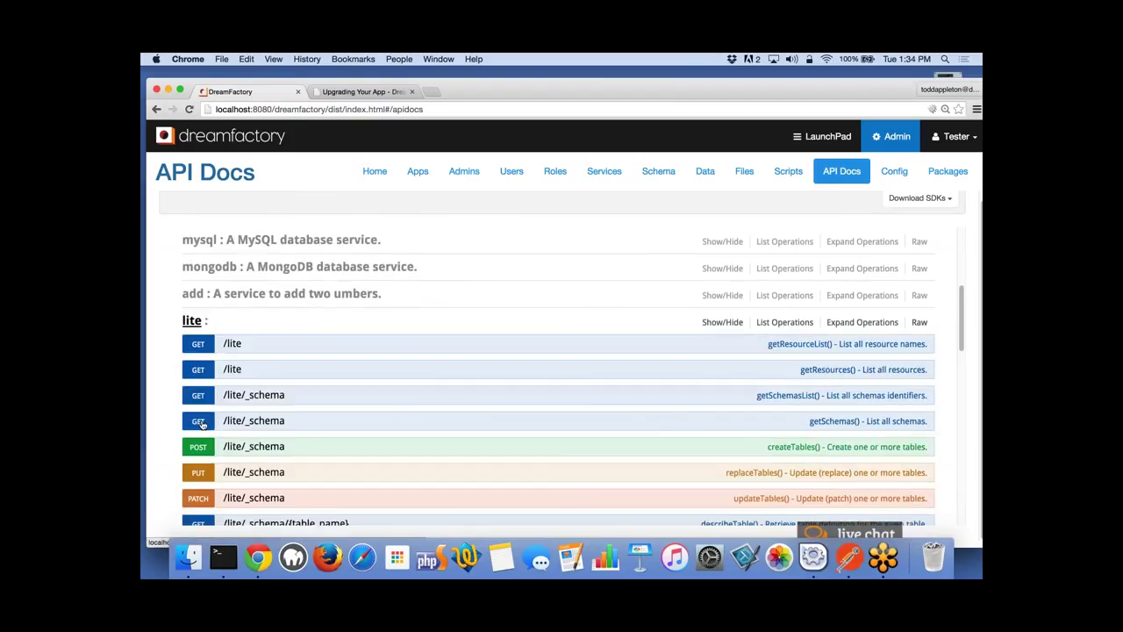
{"action": "left_click", "coordinate": [200, 422]}
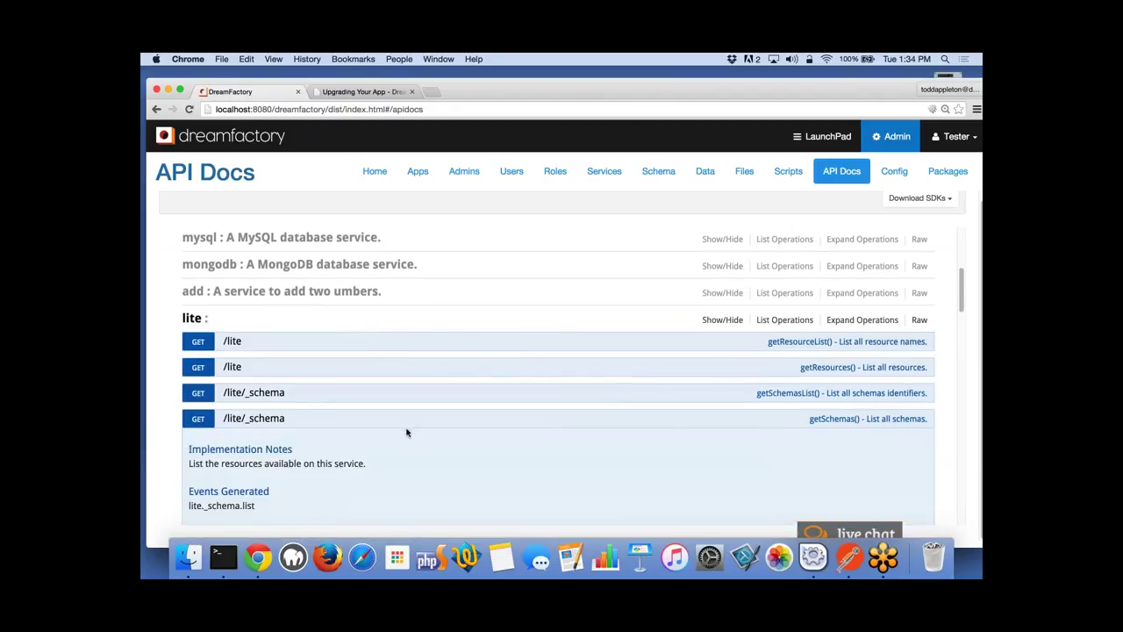
{"action": "scroll", "coordinate": [407, 432], "scroll_direction": "down", "scroll_amount": 4}
{"action": "scroll", "coordinate": [407, 432], "scroll_direction": "down", "scroll_amount": 5}
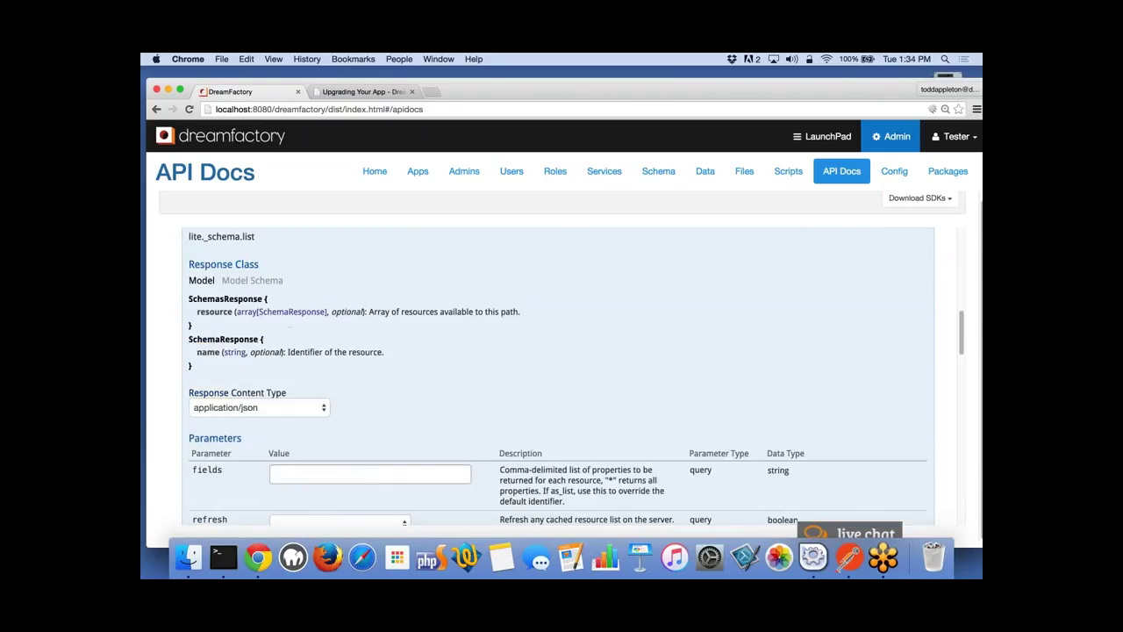
{"action": "scroll", "coordinate": [407, 432], "scroll_direction": "down", "scroll_amount": 5}
{"action": "left_click", "coordinate": [219, 407]}
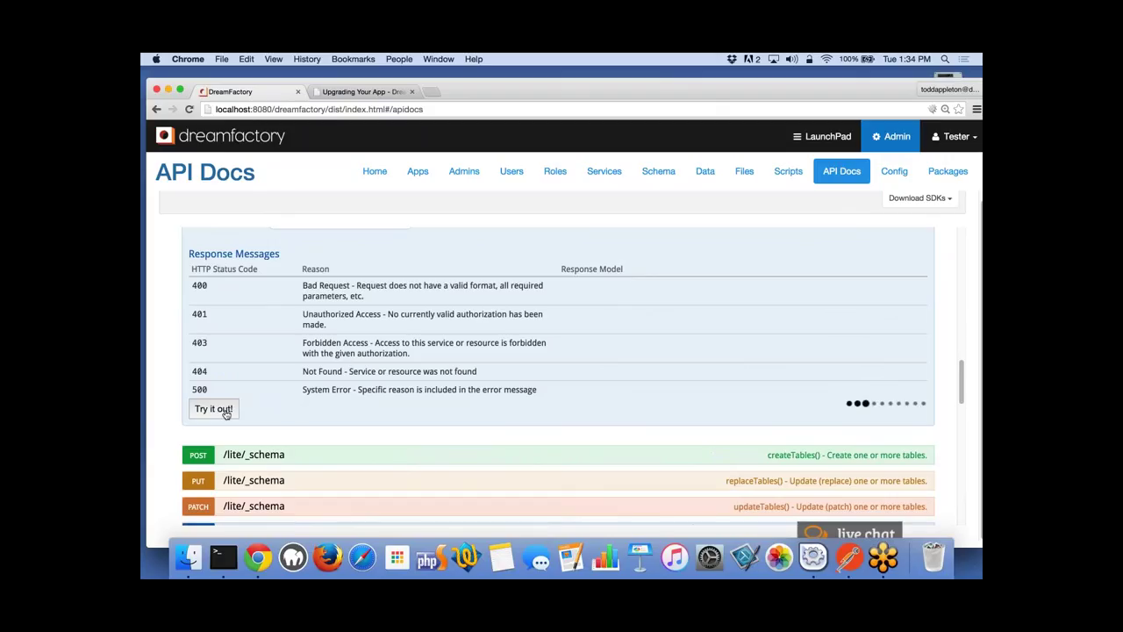
Examine the response and the parts of the request URL: host, API version, service name and _schema resource.
{"action": "scroll", "coordinate": [482, 371], "scroll_direction": "down", "scroll_amount": 1}
{"action": "scroll", "coordinate": [482, 372], "scroll_direction": "down", "scroll_amount": 1}
{"action": "left_click_drag", "start_coordinate": [195, 367], "coordinate": [302, 370]}
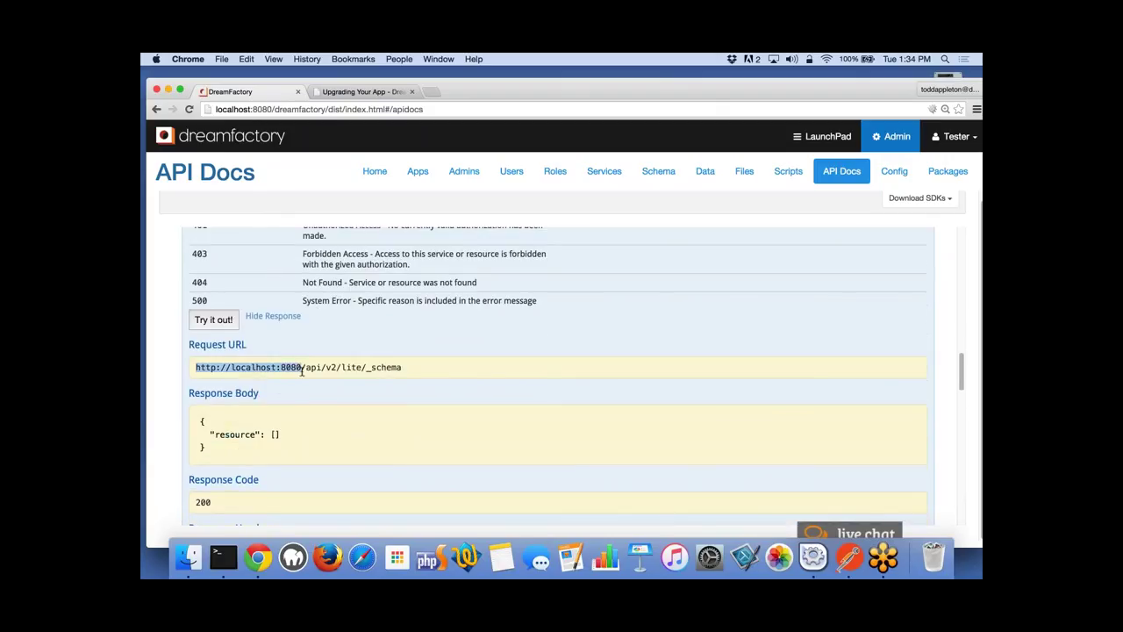
{"action": "left_click", "coordinate": [305, 367]}
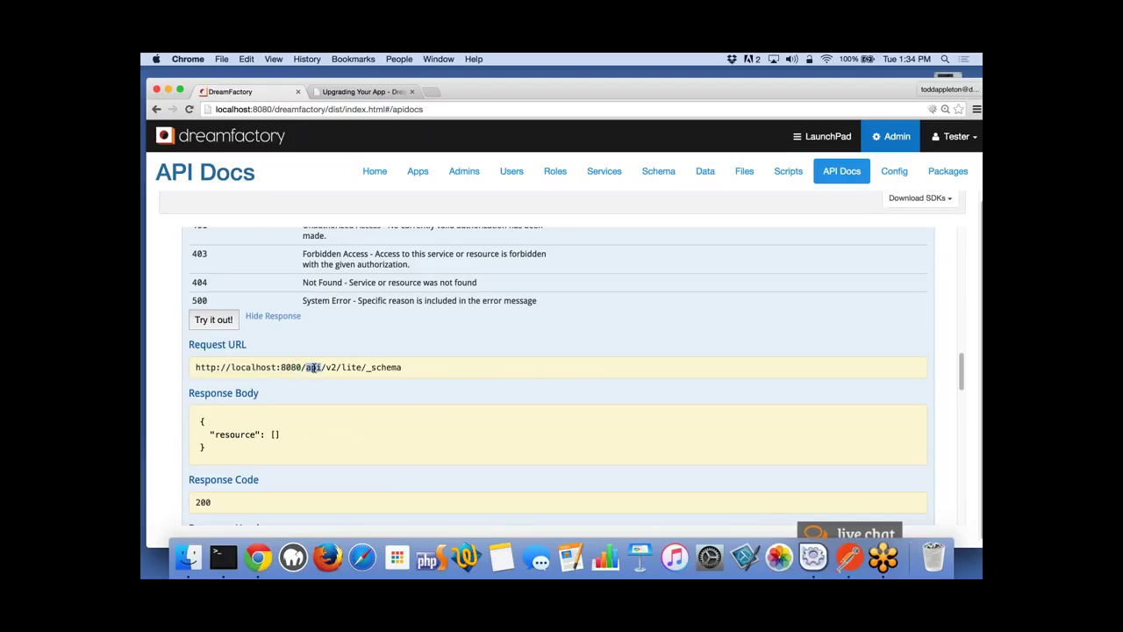
{"action": "left_click_drag", "start_coordinate": [307, 367], "coordinate": [337, 367]}
{"action": "left_click", "coordinate": [356, 368]}
{"action": "double_click", "coordinate": [356, 369]}
{"action": "left_click_drag", "start_coordinate": [367, 368], "coordinate": [412, 369]}
Upload the sample JSON schema to the lite service in the schema manager to create the todo table.
{"action": "left_click", "coordinate": [659, 172]}
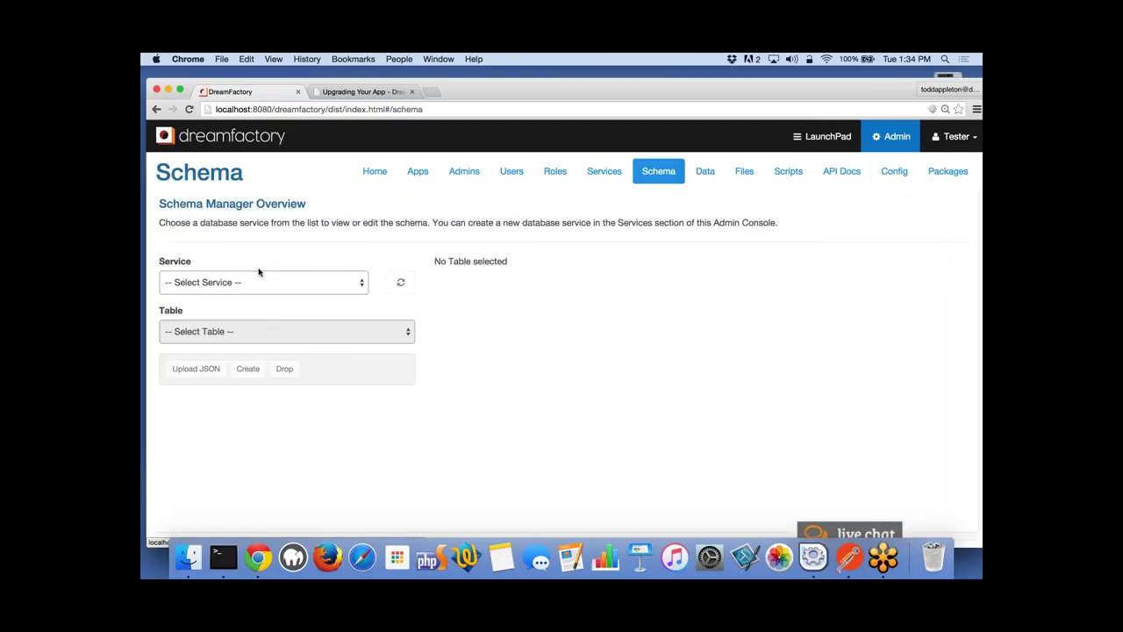
{"action": "left_click", "coordinate": [258, 280]}
{"action": "left_click", "coordinate": [234, 307]}
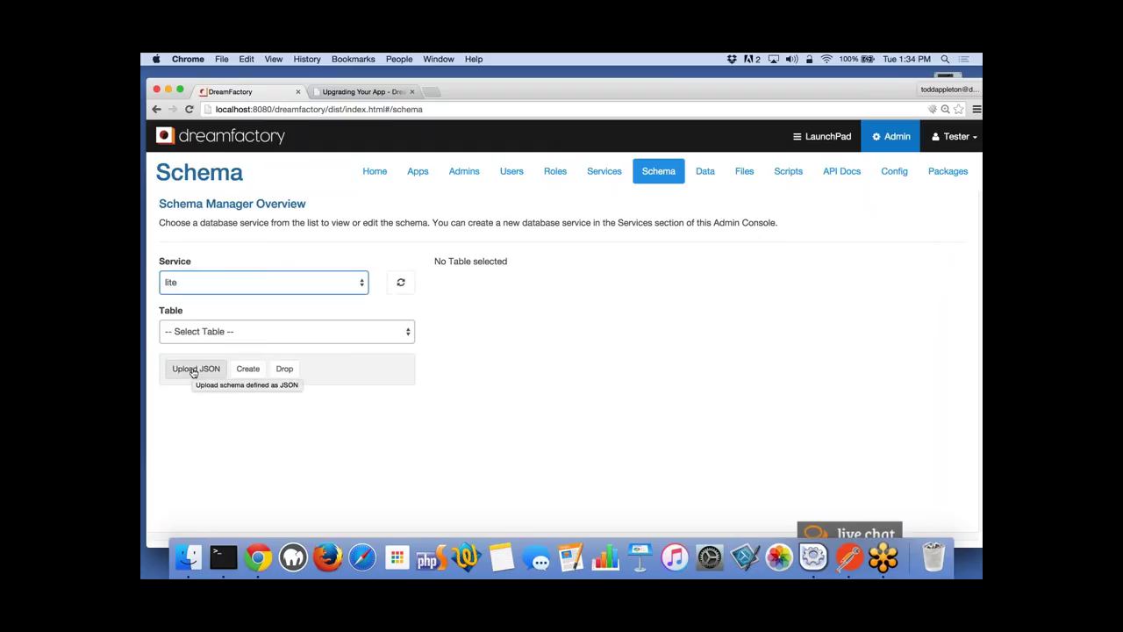
{"action": "left_click", "coordinate": [193, 369]}
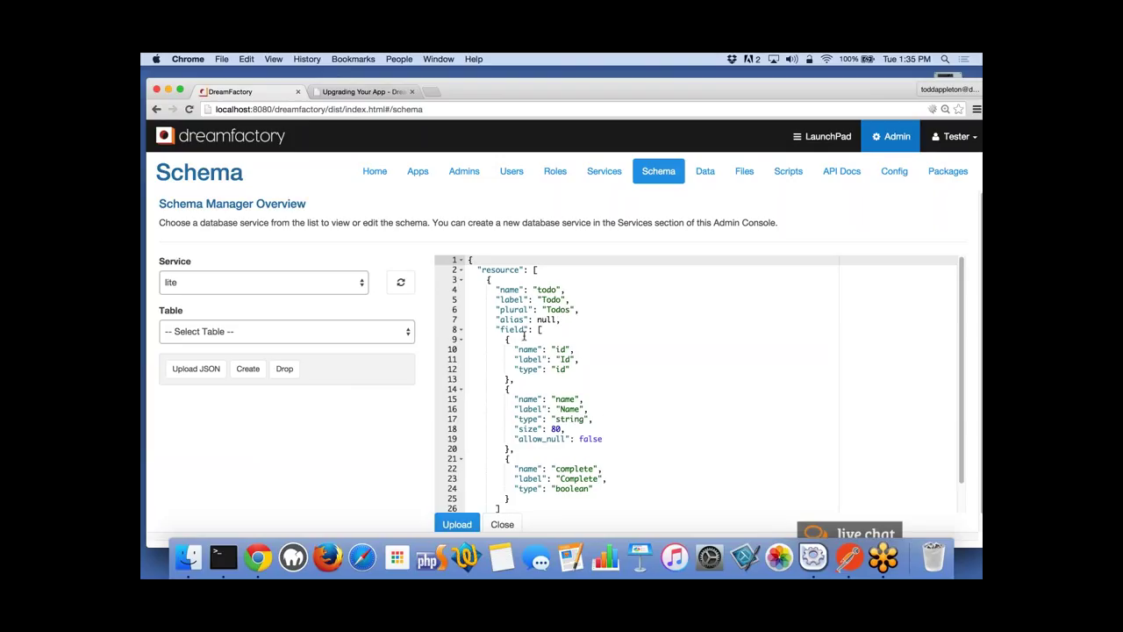
{"action": "left_click", "coordinate": [457, 524]}
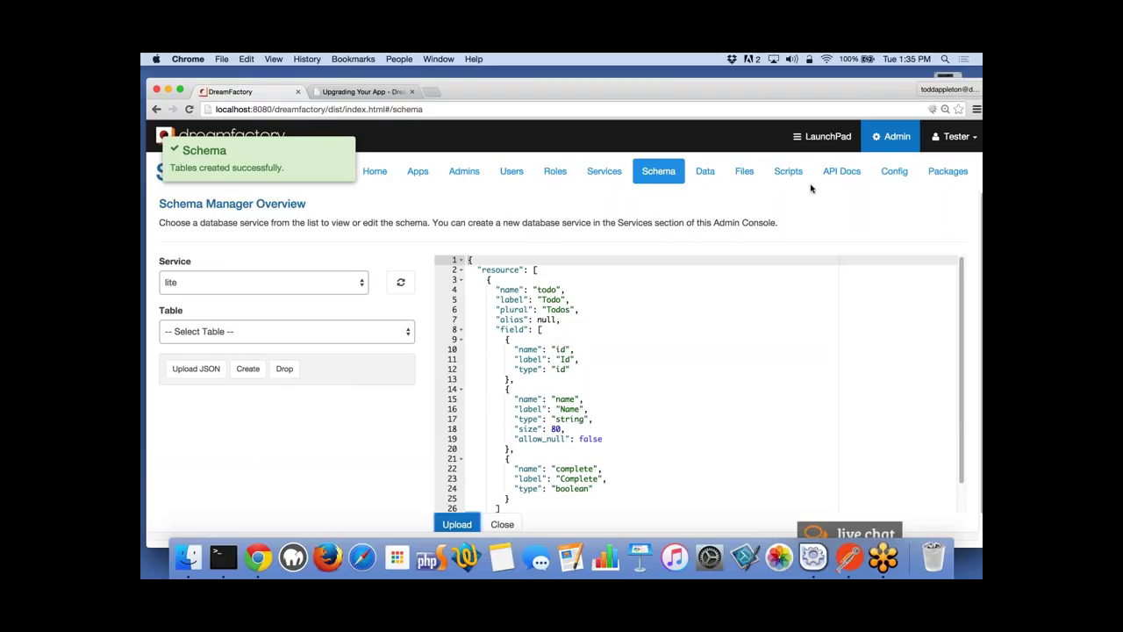
Return to the API documentation and run the lite service's getSchemas() request again to examine its response body.
{"action": "left_click", "coordinate": [840, 172]}
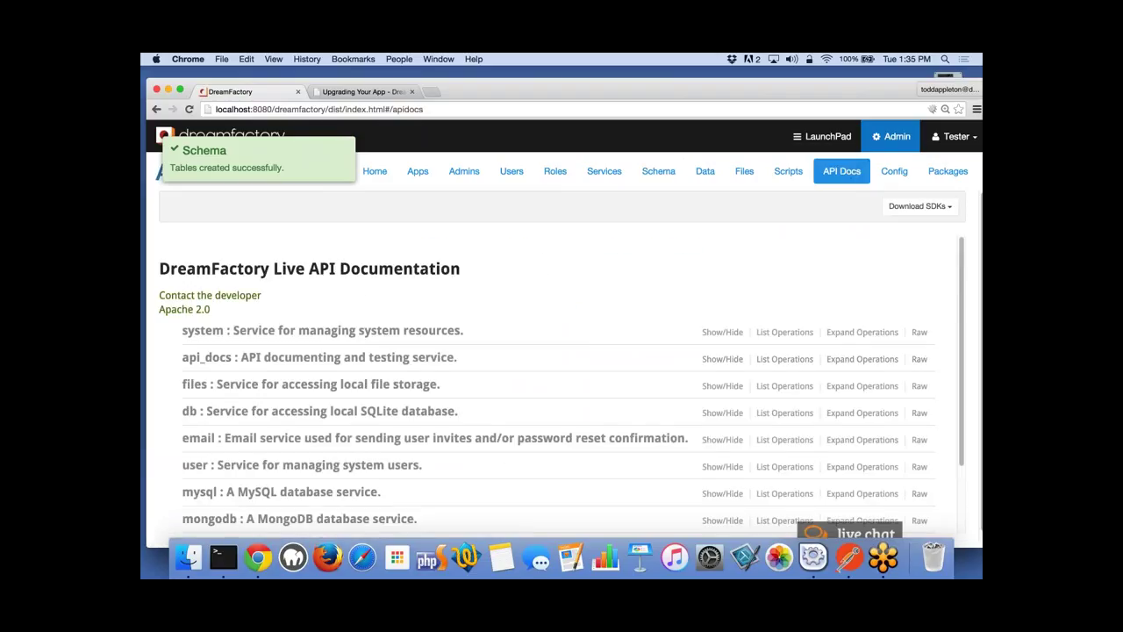
{"action": "scroll", "coordinate": [363, 383], "scroll_direction": "down", "scroll_amount": 3}
{"action": "left_click", "coordinate": [191, 480]}
{"action": "scroll", "coordinate": [281, 445], "scroll_direction": "down", "scroll_amount": 1}
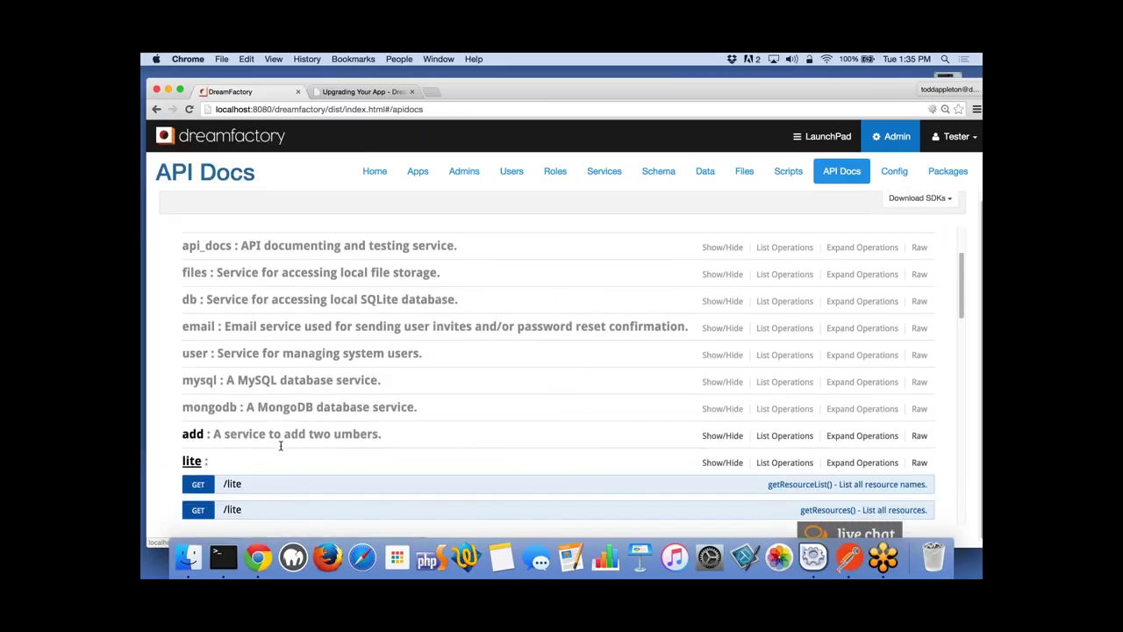
{"action": "scroll", "coordinate": [281, 446], "scroll_direction": "down", "scroll_amount": 3}
{"action": "scroll", "coordinate": [308, 426], "scroll_direction": "down", "scroll_amount": 2}
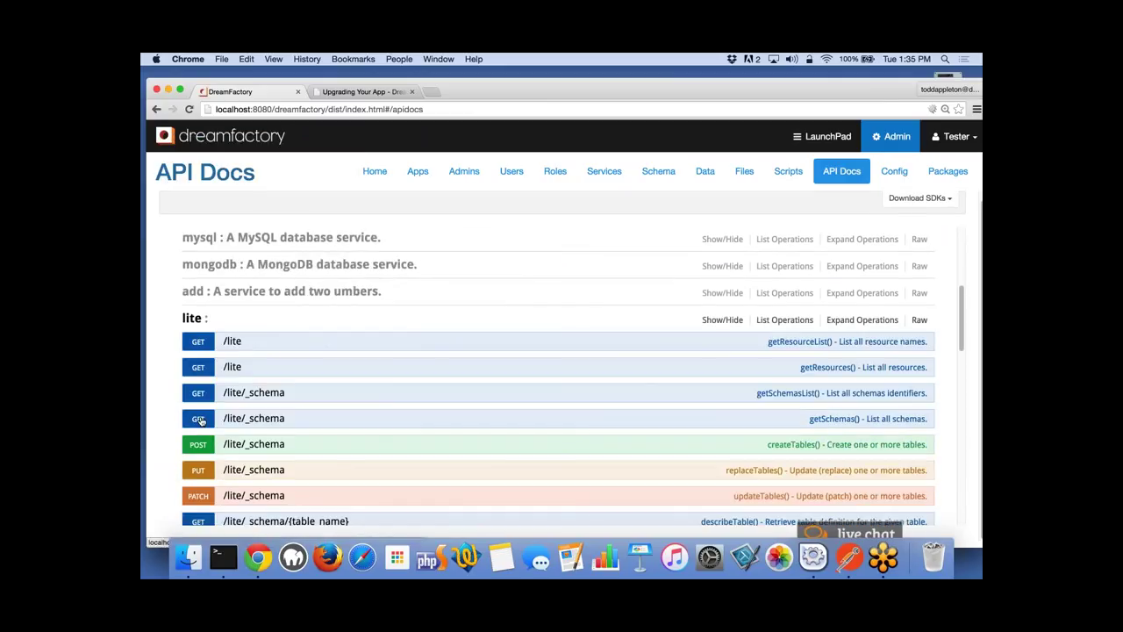
{"action": "left_click", "coordinate": [308, 423]}
{"action": "scroll", "coordinate": [308, 426], "scroll_direction": "down", "scroll_amount": 5}
{"action": "scroll", "coordinate": [308, 427], "scroll_direction": "down", "scroll_amount": 10}
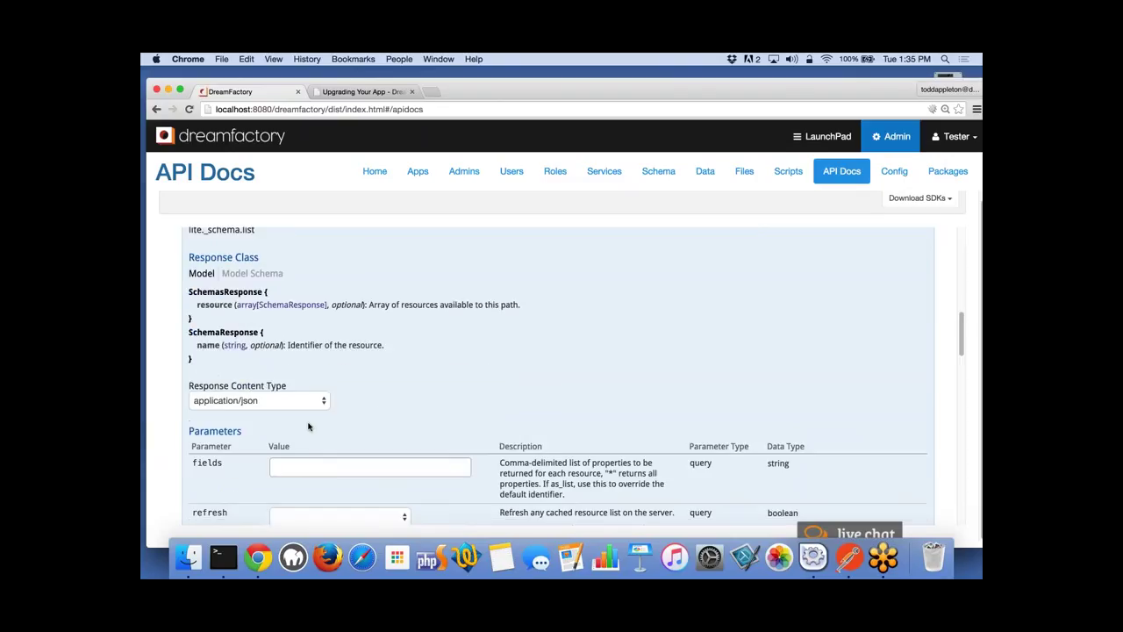
{"action": "left_click", "coordinate": [227, 393]}
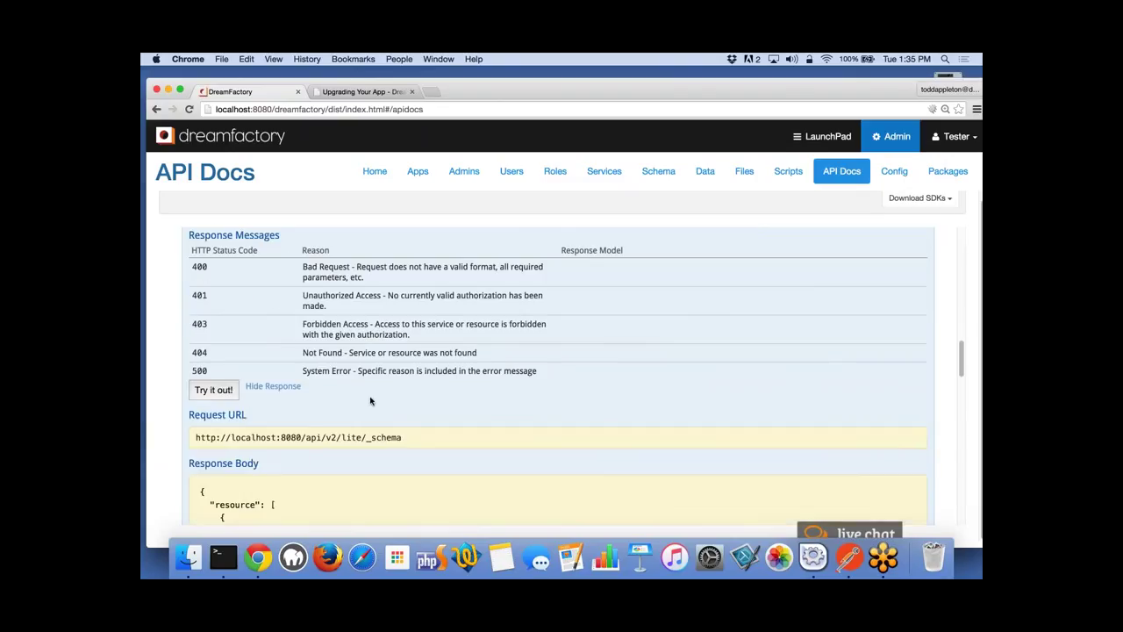
{"action": "scroll", "coordinate": [226, 396], "scroll_direction": "down", "scroll_amount": 3}
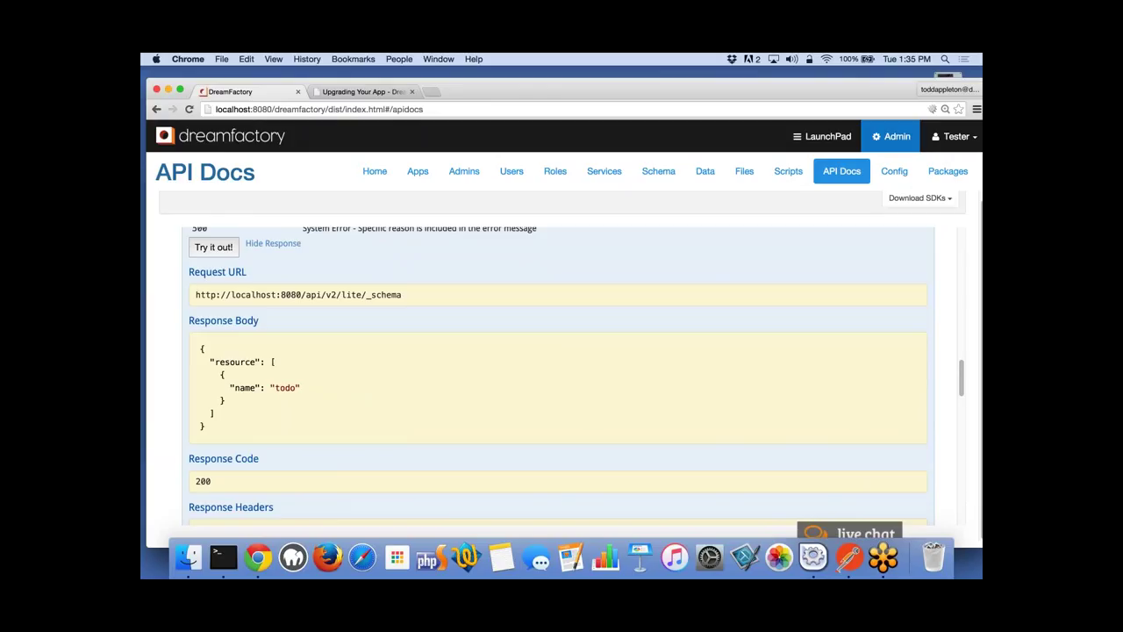
Try to set the lite database service in the data manager and reload the page to refresh the table choices.
{"action": "left_click", "coordinate": [719, 172]}
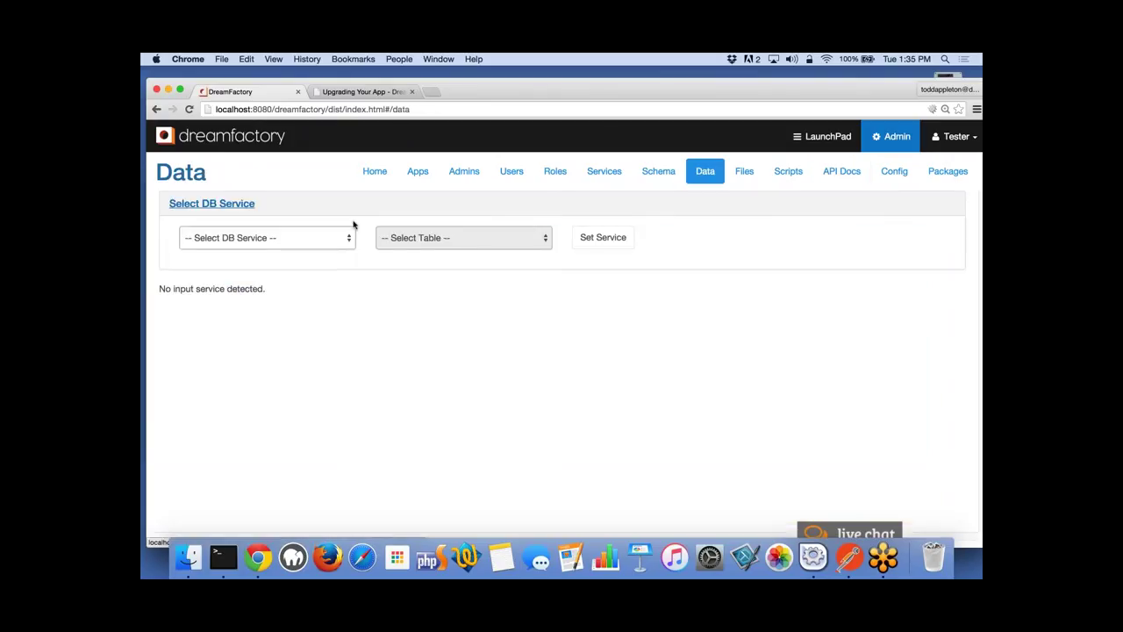
{"action": "left_click", "coordinate": [293, 240]}
{"action": "left_click", "coordinate": [274, 275]}
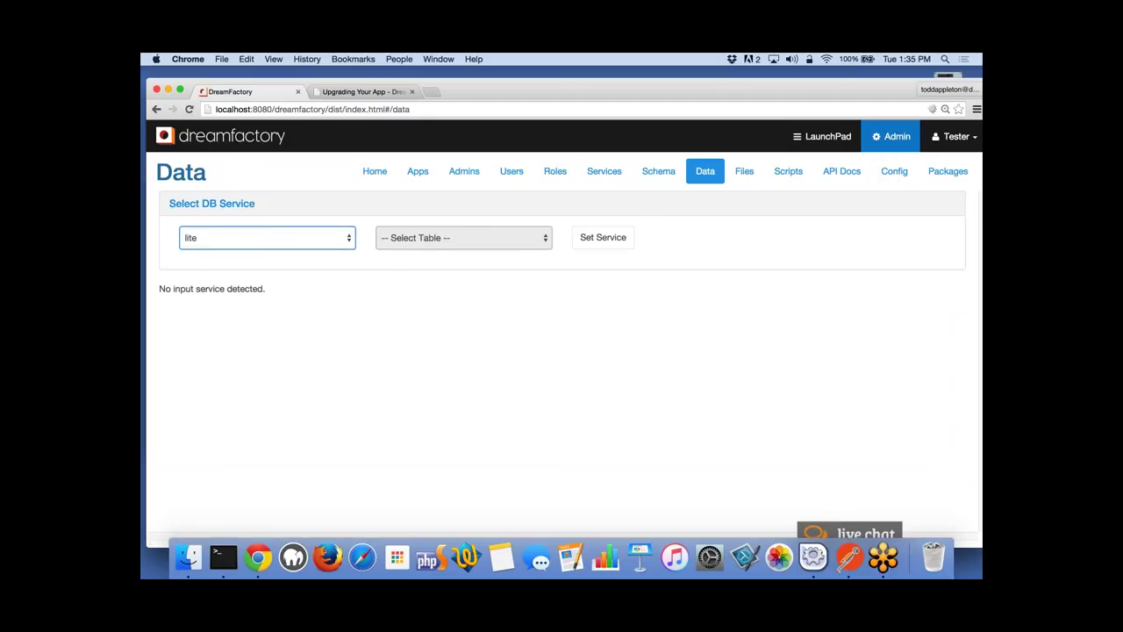
{"action": "left_click", "coordinate": [599, 240]}
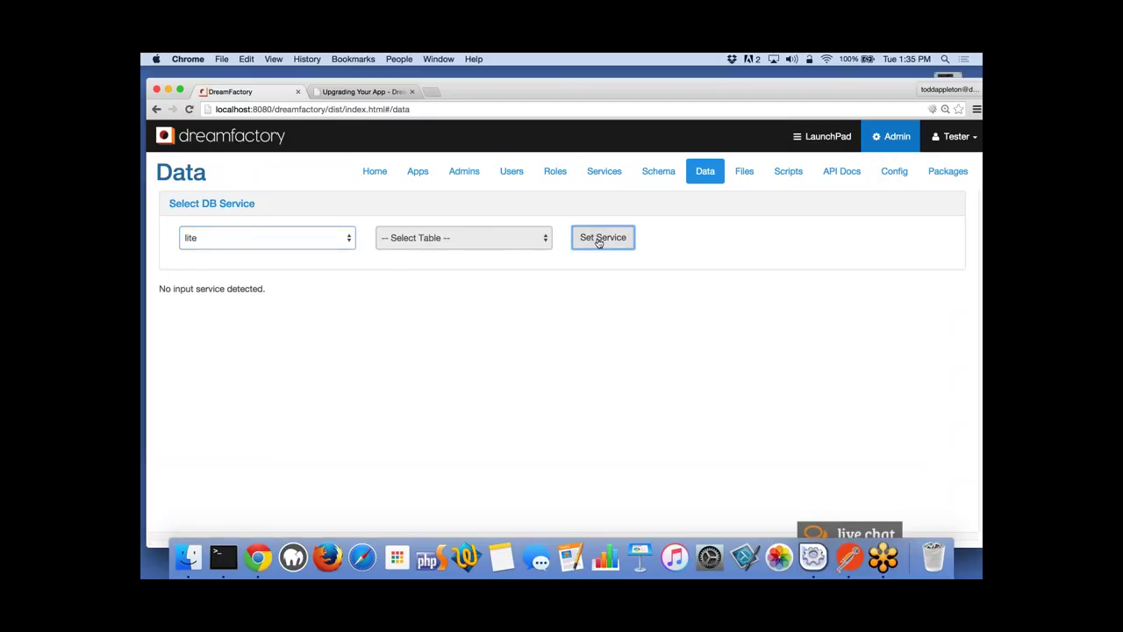
{"action": "left_click", "coordinate": [188, 109]}
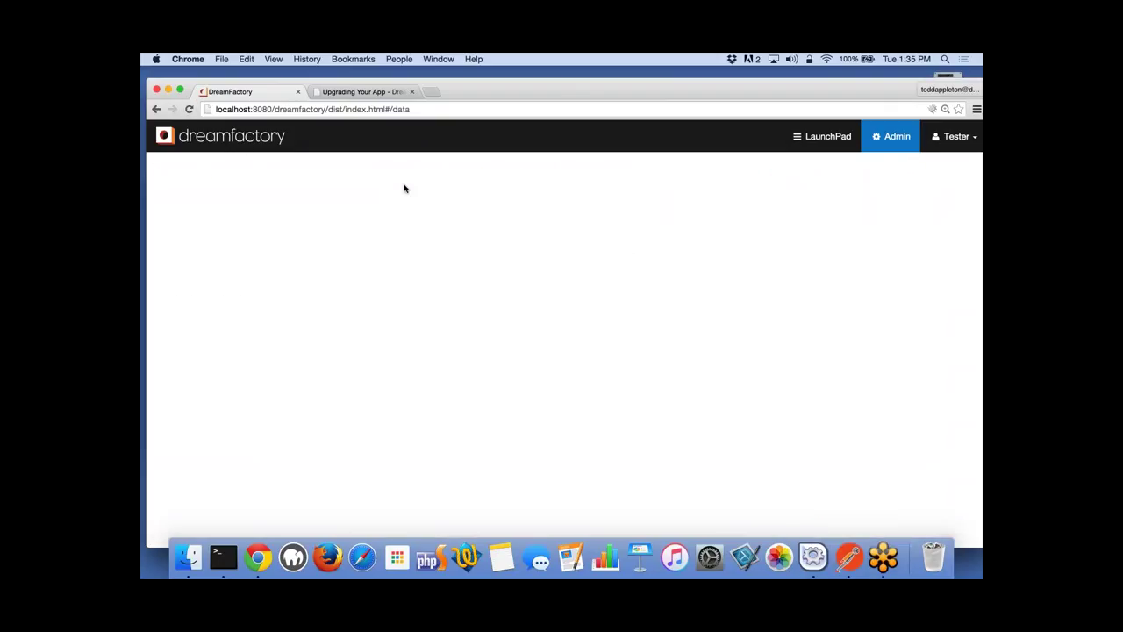
Select the lite service and its Todo table in the data manager and load the table's records.
{"action": "left_click", "coordinate": [320, 238]}
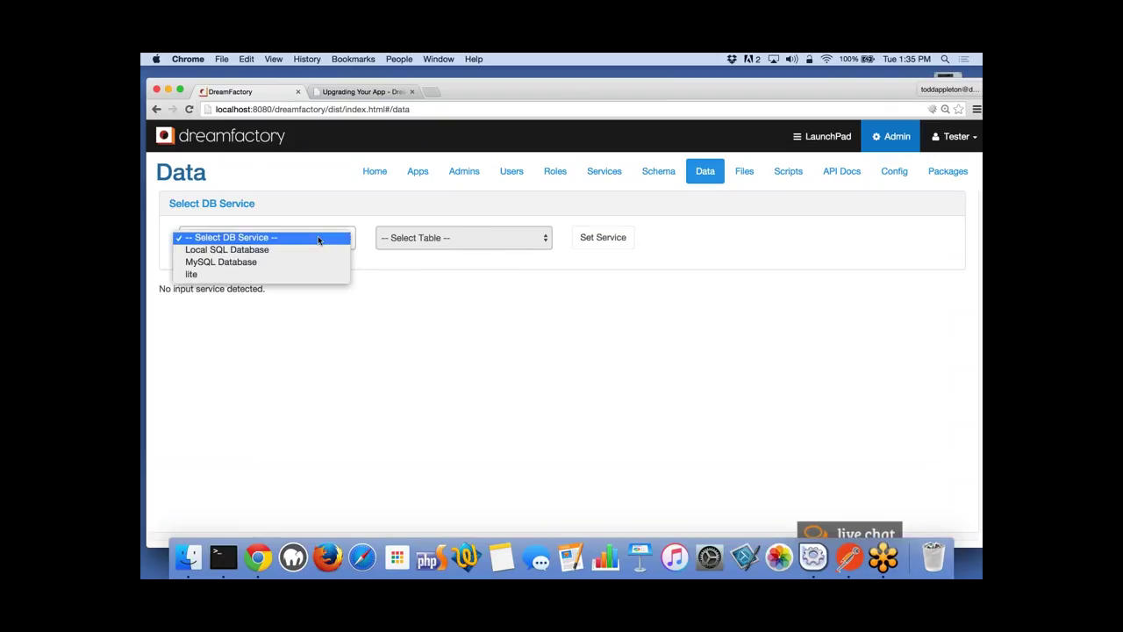
{"action": "left_click", "coordinate": [236, 274]}
{"action": "left_click", "coordinate": [473, 238]}
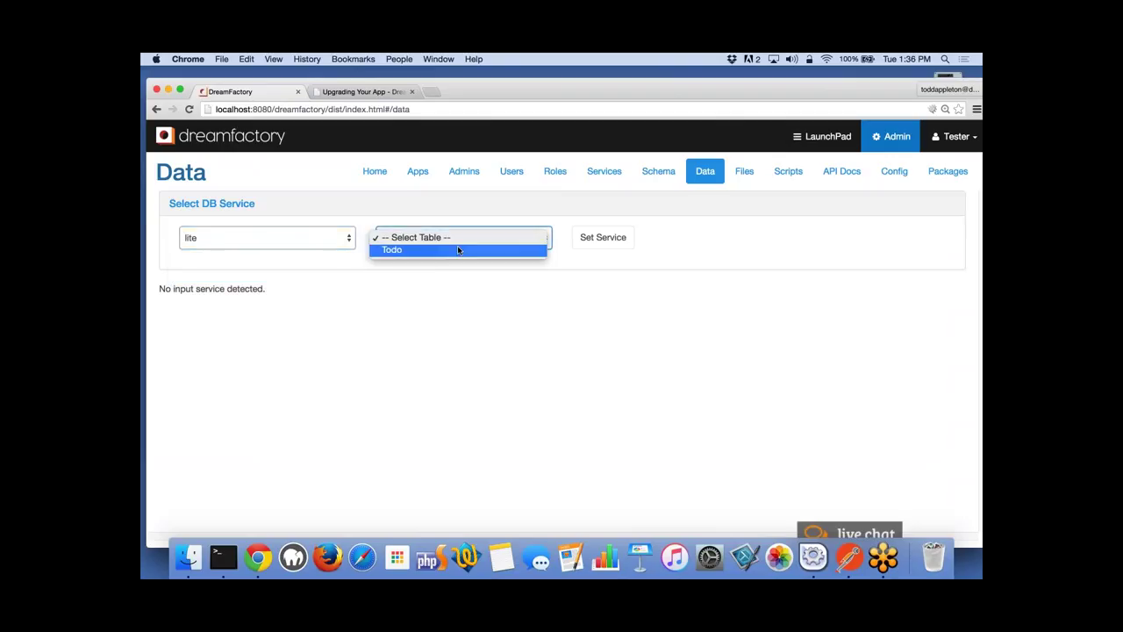
{"action": "left_click", "coordinate": [514, 249]}
{"action": "left_click", "coordinate": [605, 240]}
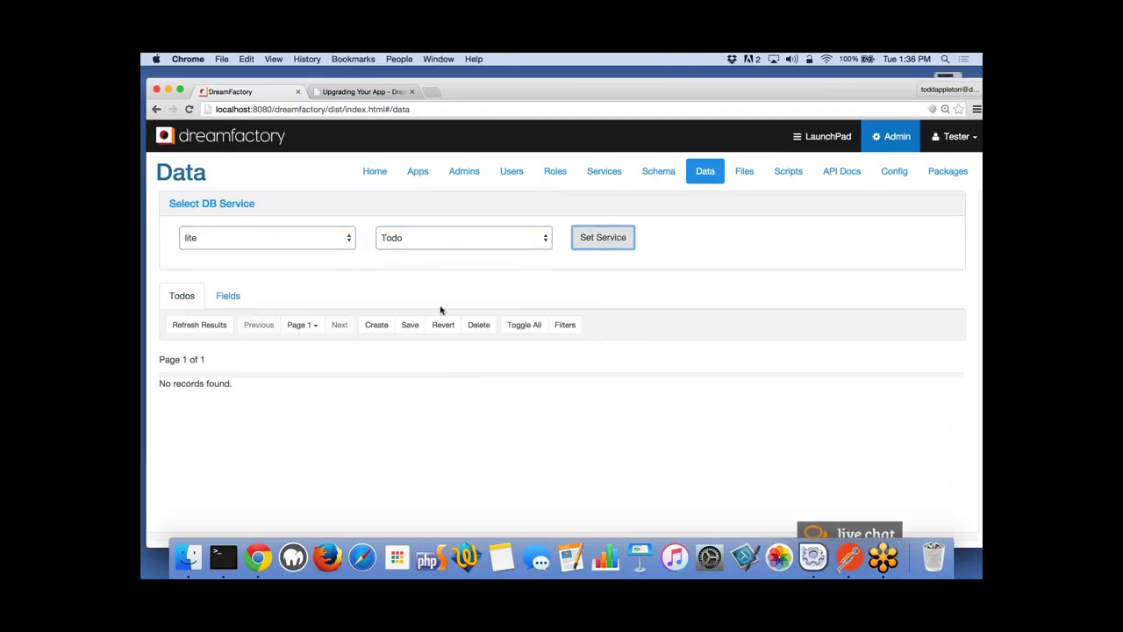
Create and save a Todo record named test with Complete set to TRUE.
{"action": "left_click", "coordinate": [376, 325]}
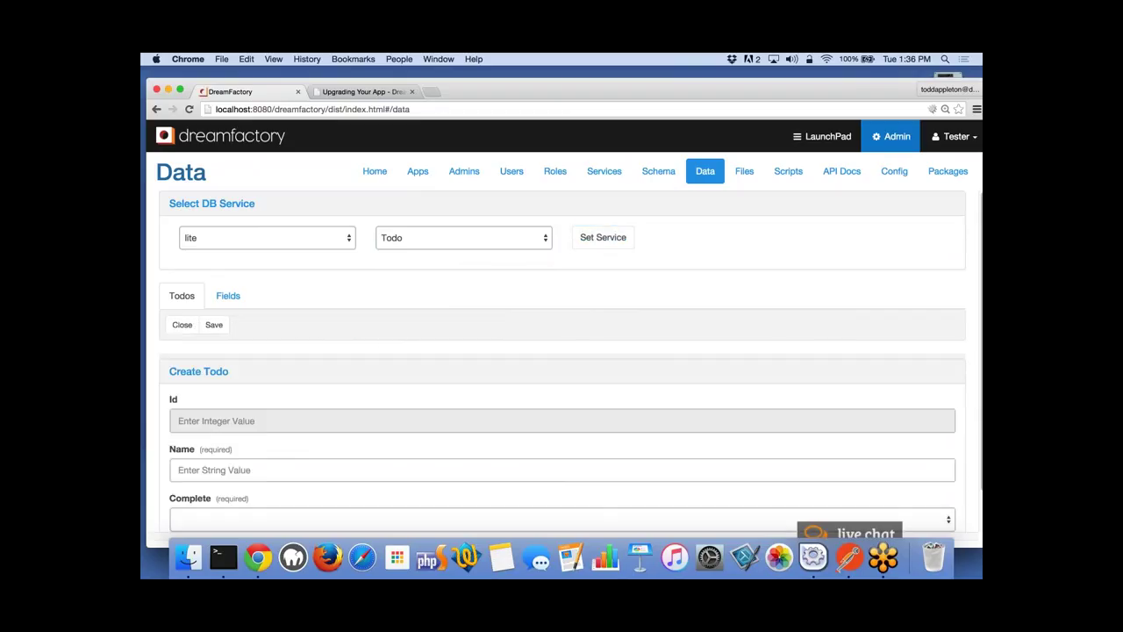
{"action": "left_click", "coordinate": [230, 468]}
{"action": "type", "text": "test"}
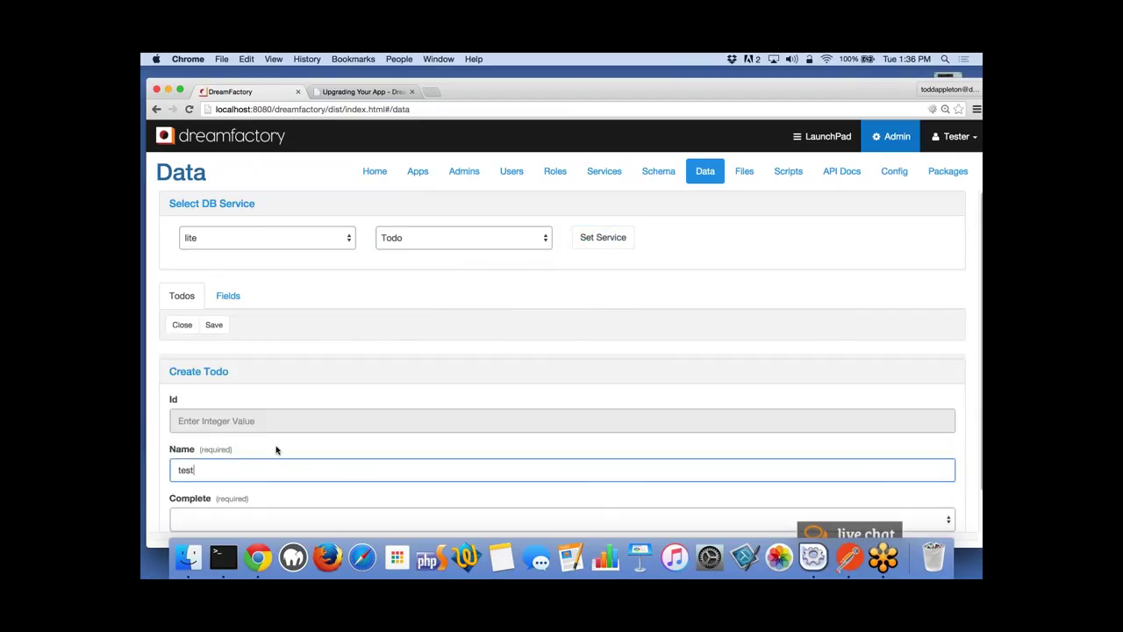
{"action": "scroll", "coordinate": [275, 450], "scroll_direction": "down", "scroll_amount": 2}
{"action": "left_click", "coordinate": [223, 481]}
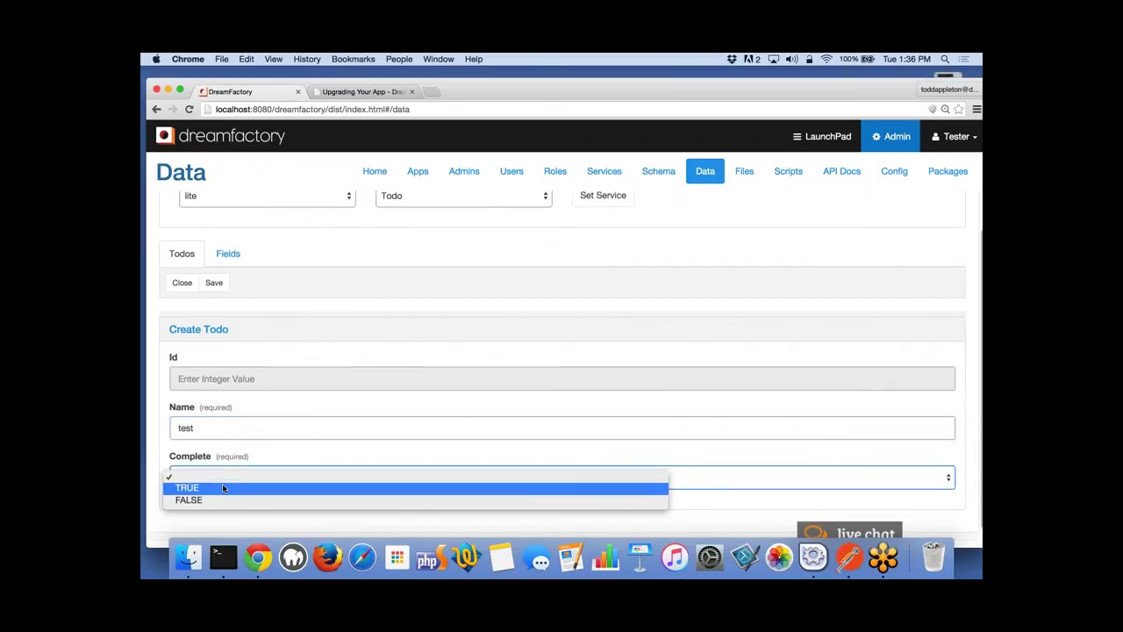
{"action": "left_click", "coordinate": [187, 488]}
{"action": "scroll", "coordinate": [772, 456], "scroll_direction": "down", "scroll_amount": 1}
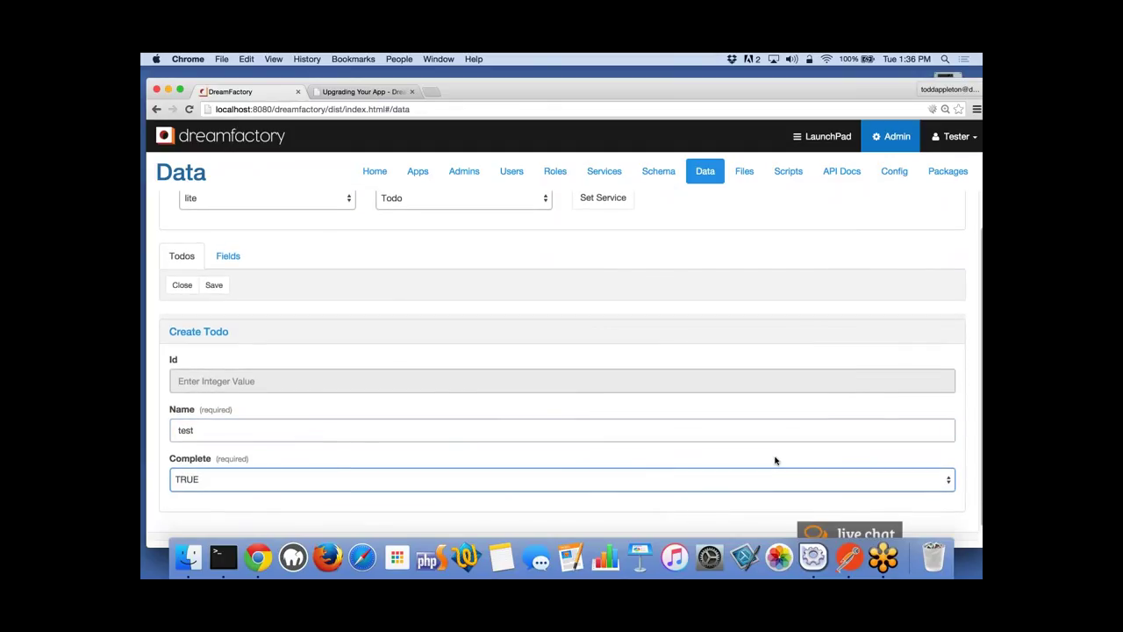
{"action": "left_click", "coordinate": [217, 280]}
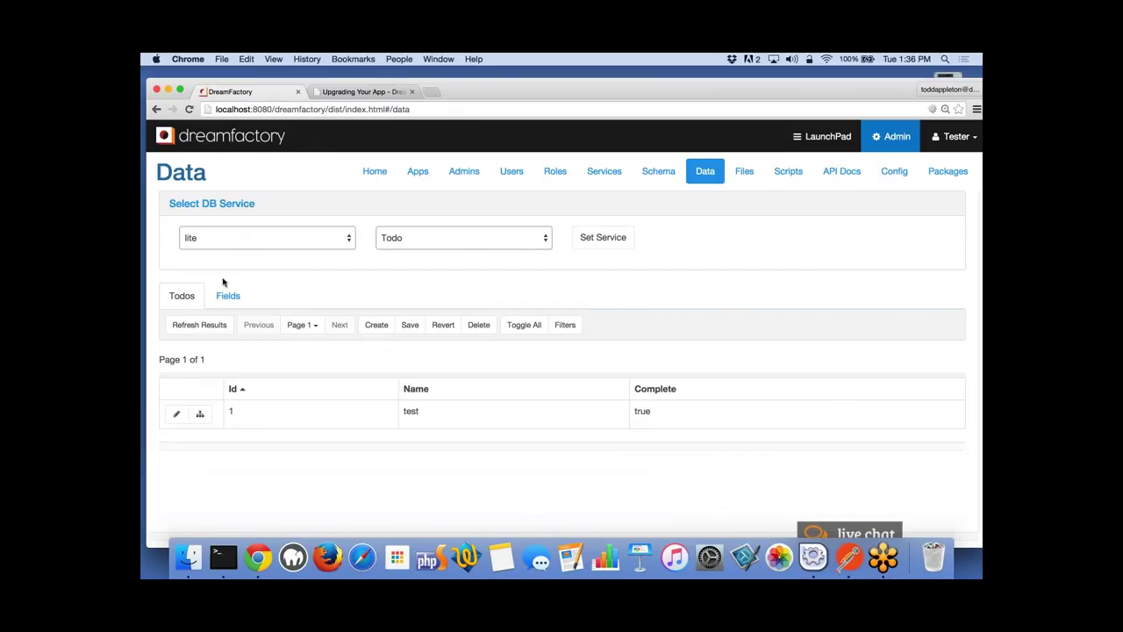
Return to the API documentation and list the operations of the lite service.
{"action": "left_click", "coordinate": [834, 178]}
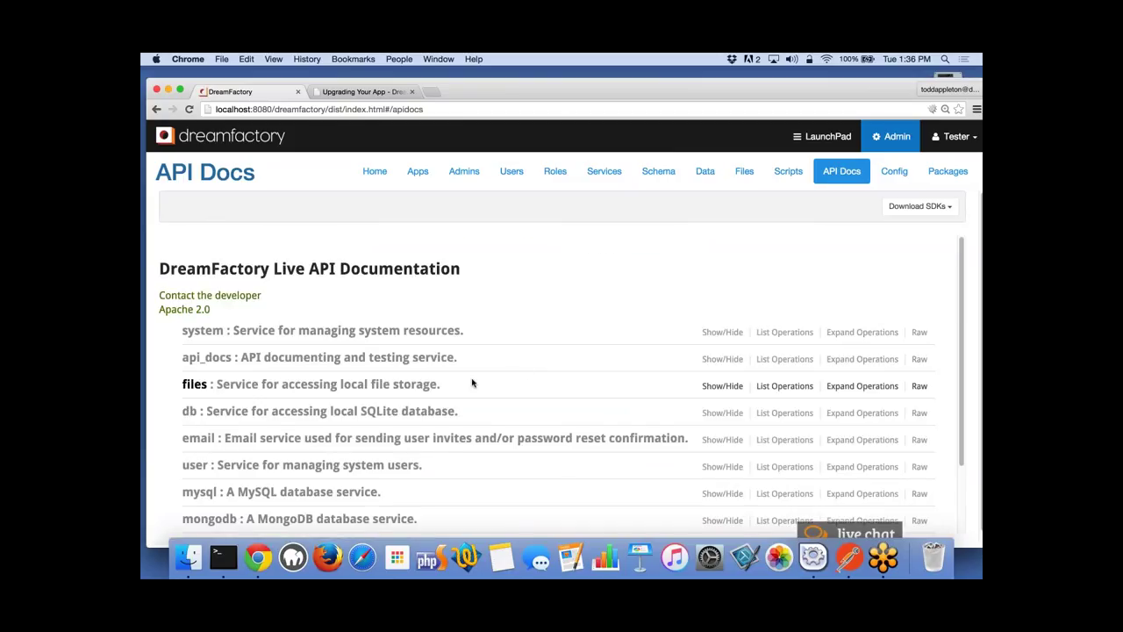
{"action": "scroll", "coordinate": [473, 383], "scroll_direction": "down", "scroll_amount": 1}
{"action": "scroll", "coordinate": [472, 383], "scroll_direction": "down", "scroll_amount": 2}
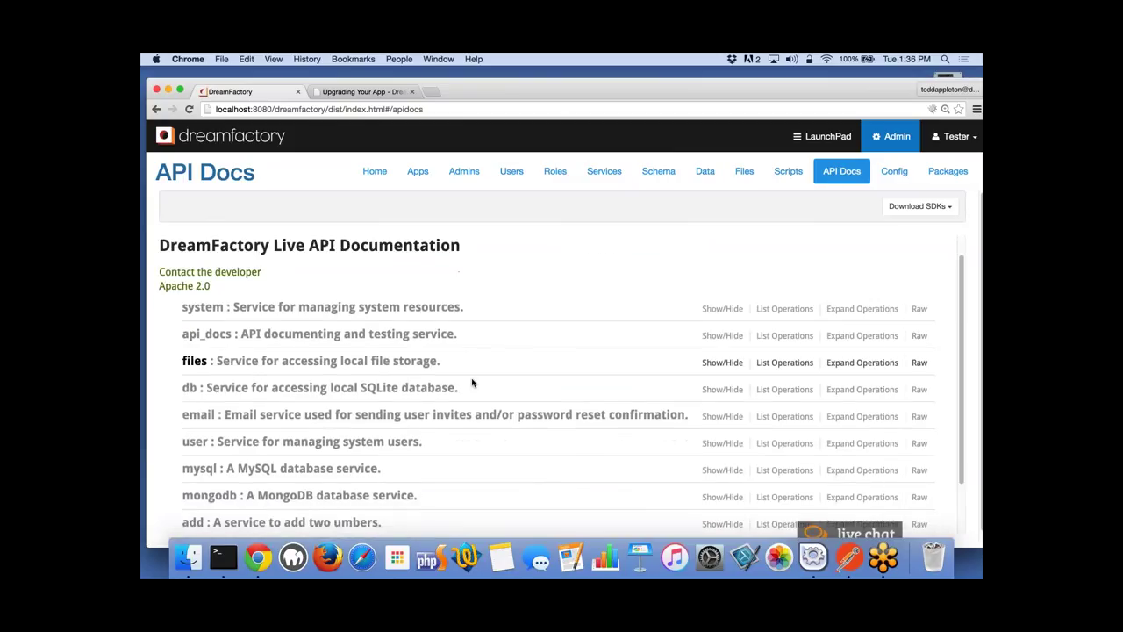
{"action": "scroll", "coordinate": [472, 383], "scroll_direction": "down", "scroll_amount": 5}
{"action": "left_click", "coordinate": [193, 489]}
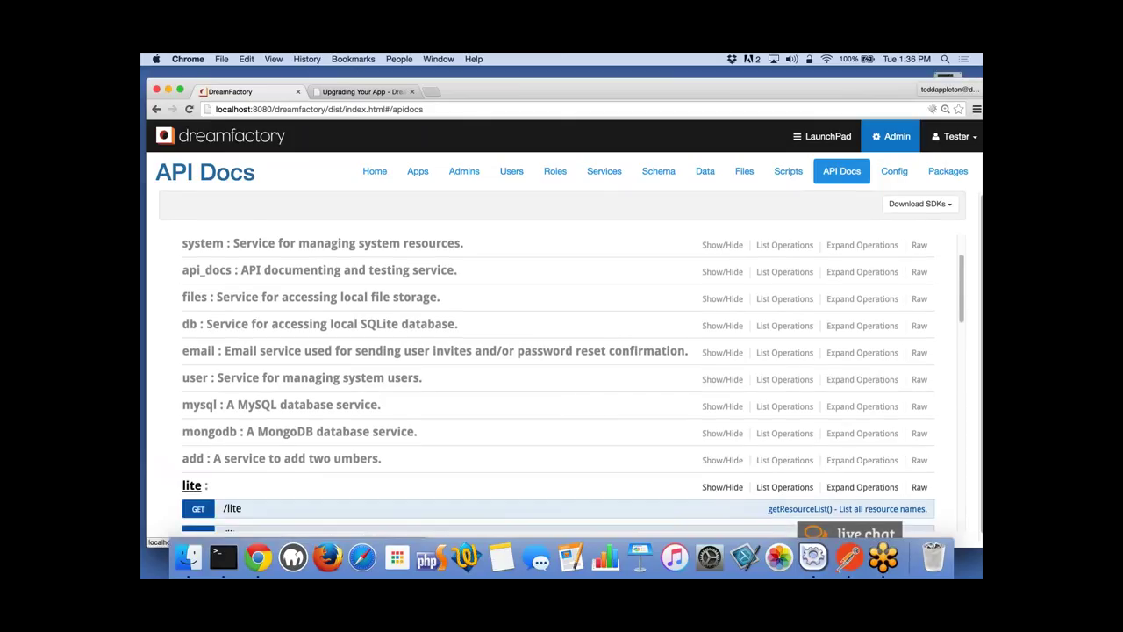
Open the getRecords() request on /lite/_table/{table_name} and examine its implementation notes and parameters.
{"action": "scroll", "coordinate": [351, 422], "scroll_direction": "down", "scroll_amount": 1}
{"action": "scroll", "coordinate": [558, 377], "scroll_direction": "down", "scroll_amount": 6}
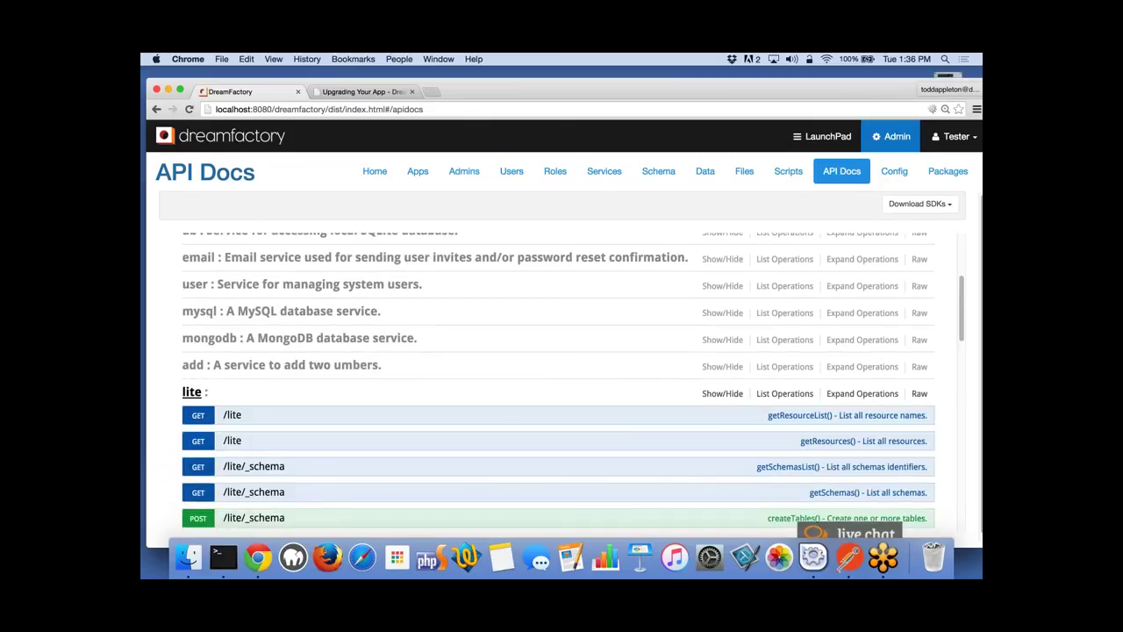
{"action": "scroll", "coordinate": [558, 378], "scroll_direction": "down", "scroll_amount": 10}
{"action": "scroll", "coordinate": [558, 378], "scroll_direction": "down", "scroll_amount": 6}
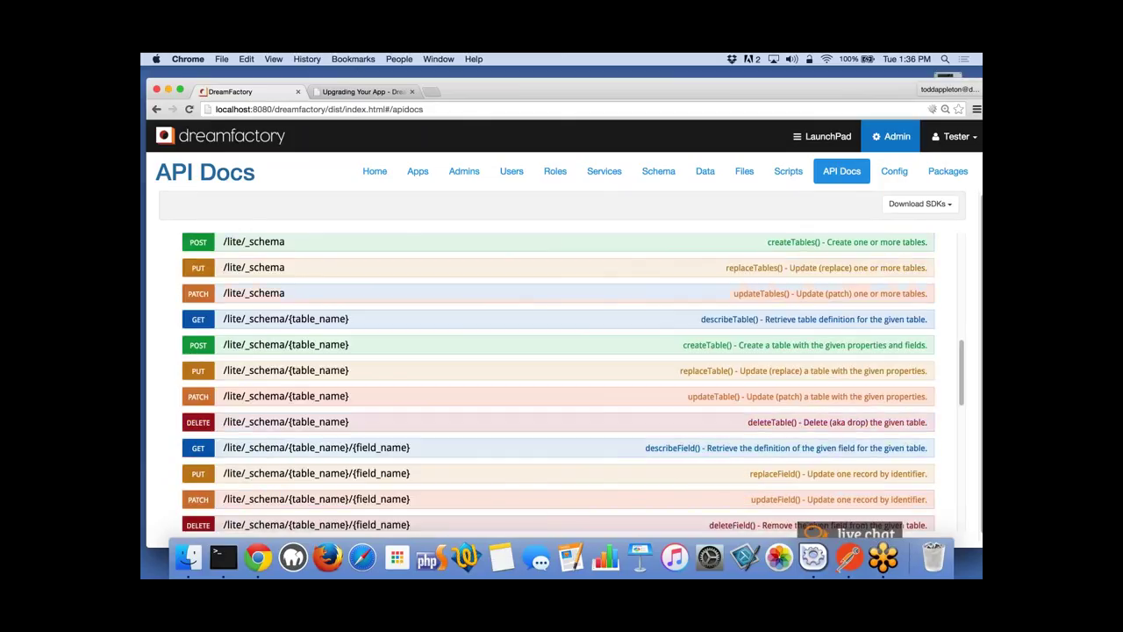
{"action": "scroll", "coordinate": [558, 377], "scroll_direction": "down", "scroll_amount": 6}
{"action": "scroll", "coordinate": [198, 416], "scroll_direction": "down", "scroll_amount": 6}
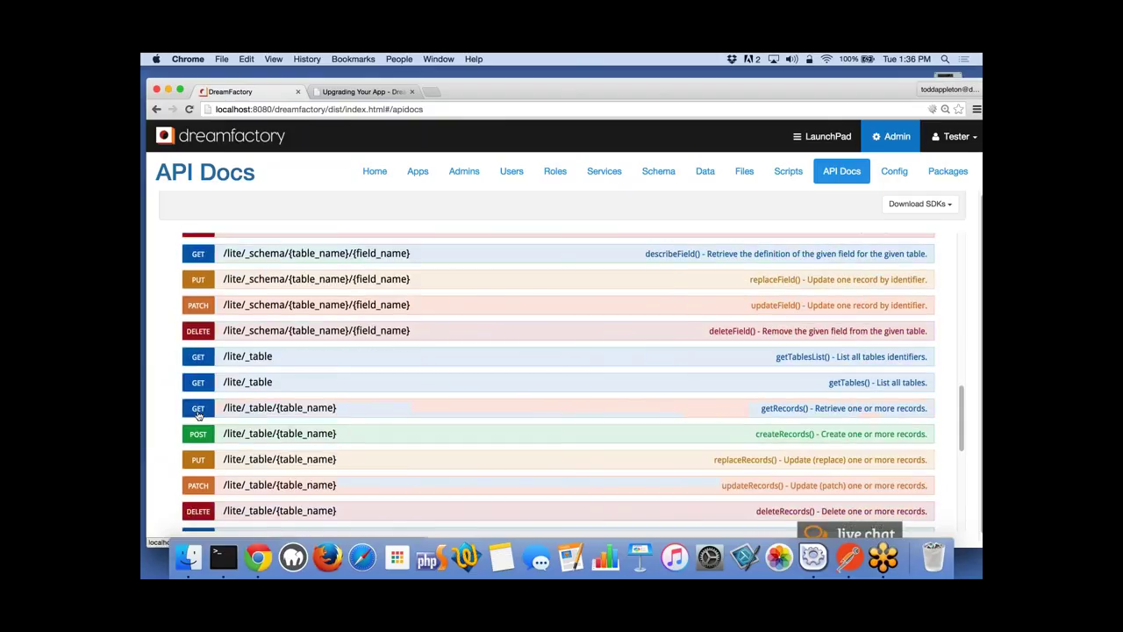
{"action": "left_click", "coordinate": [198, 413]}
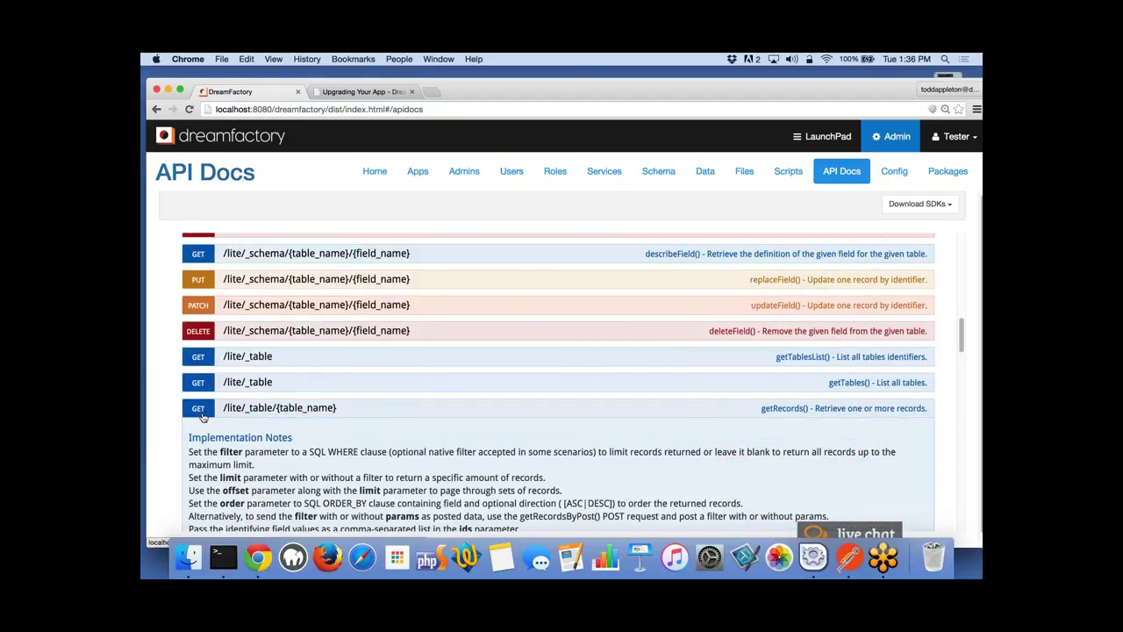
{"action": "scroll", "coordinate": [335, 466], "scroll_direction": "down", "scroll_amount": 10}
{"action": "scroll", "coordinate": [335, 466], "scroll_direction": "down", "scroll_amount": 5}
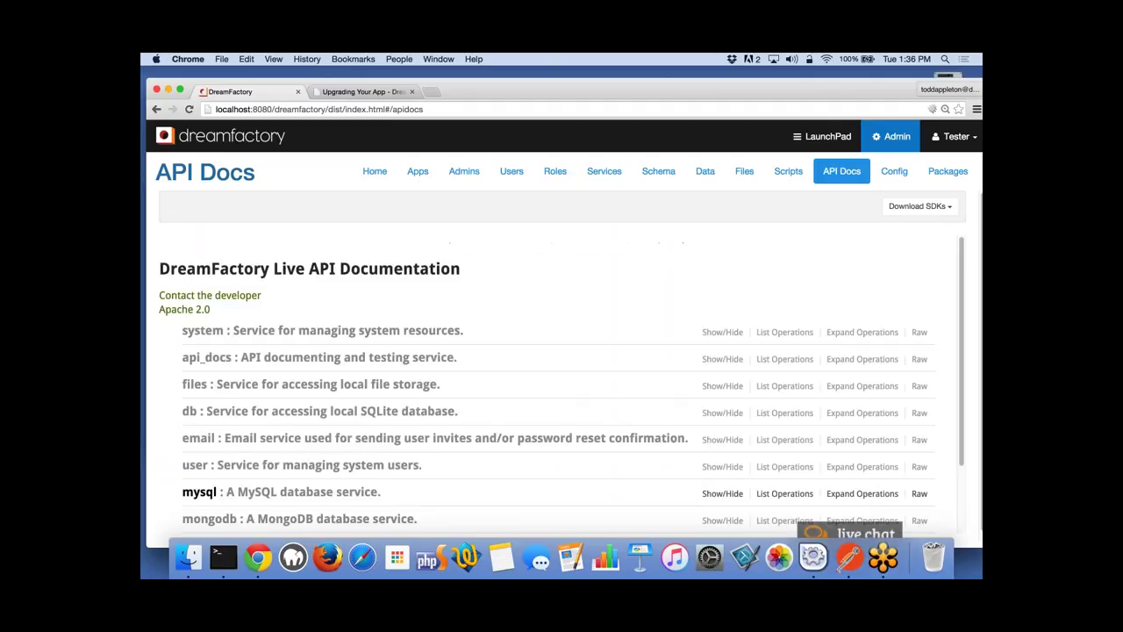
Reopen the lite service's getRecords() request in the reloaded documentation and check its table_name parameter.
{"action": "scroll", "coordinate": [199, 493], "scroll_direction": "down", "scroll_amount": 3}
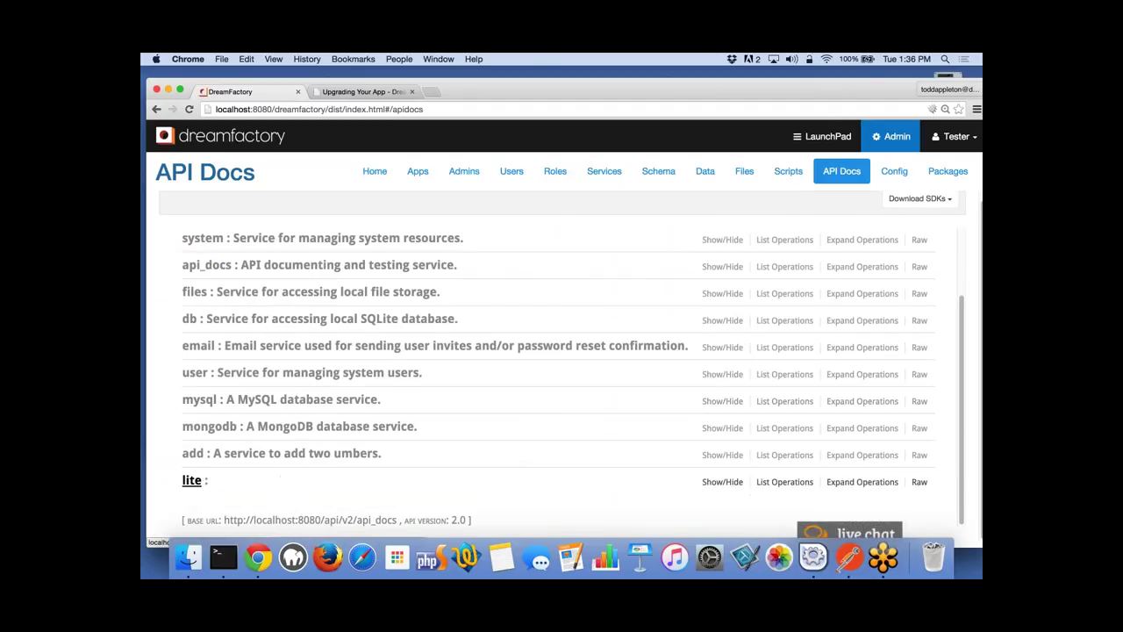
{"action": "left_click", "coordinate": [191, 480]}
{"action": "scroll", "coordinate": [285, 483], "scroll_direction": "down", "scroll_amount": 5}
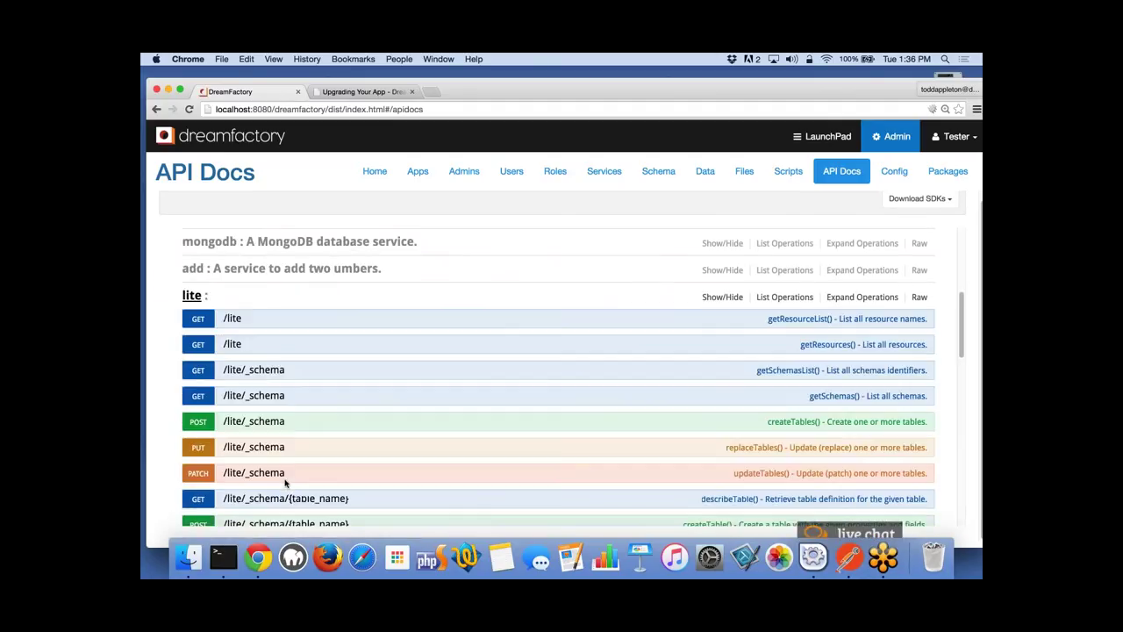
{"action": "scroll", "coordinate": [284, 483], "scroll_direction": "down", "scroll_amount": 8}
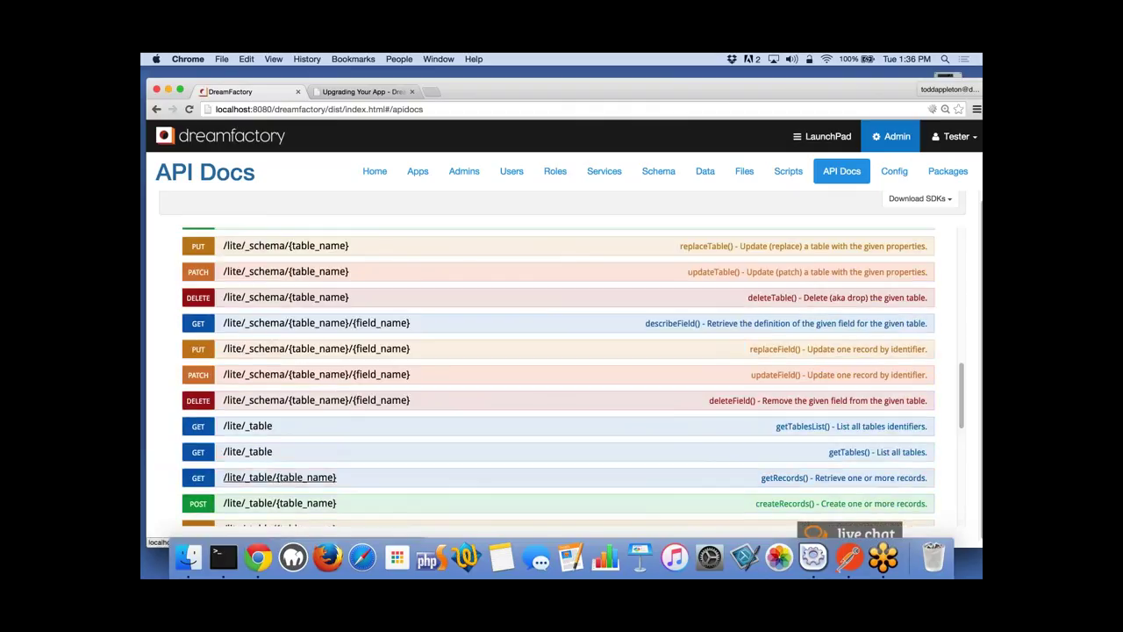
{"action": "scroll", "coordinate": [198, 477], "scroll_direction": "down", "scroll_amount": 1}
{"action": "left_click", "coordinate": [199, 476]}
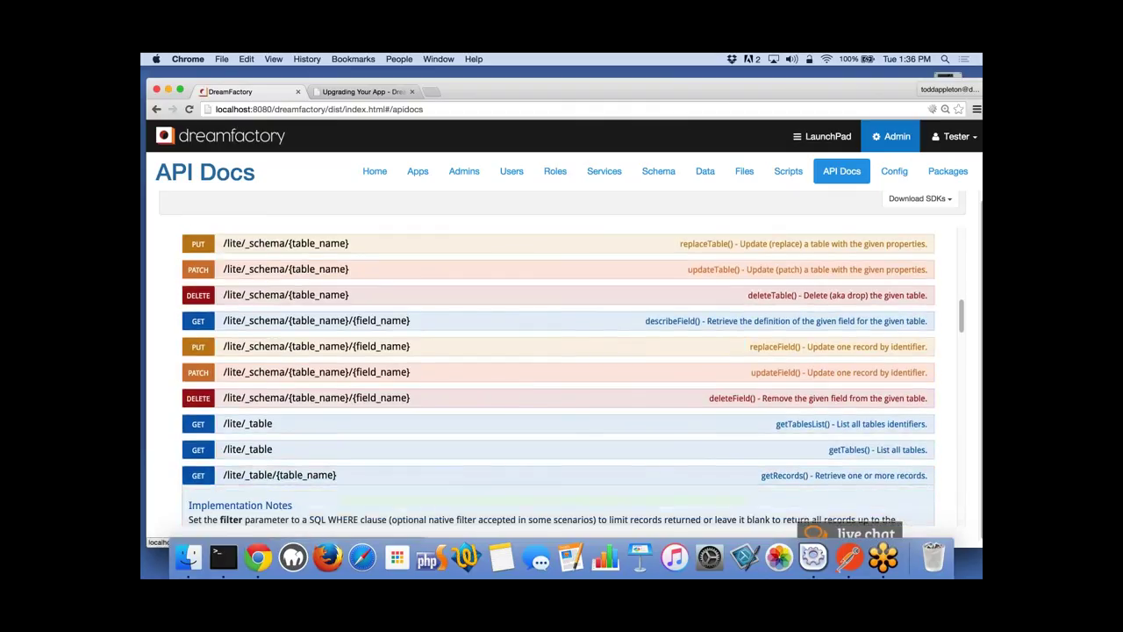
{"action": "scroll", "coordinate": [313, 495], "scroll_direction": "down", "scroll_amount": 1}
{"action": "scroll", "coordinate": [312, 496], "scroll_direction": "down", "scroll_amount": 8}
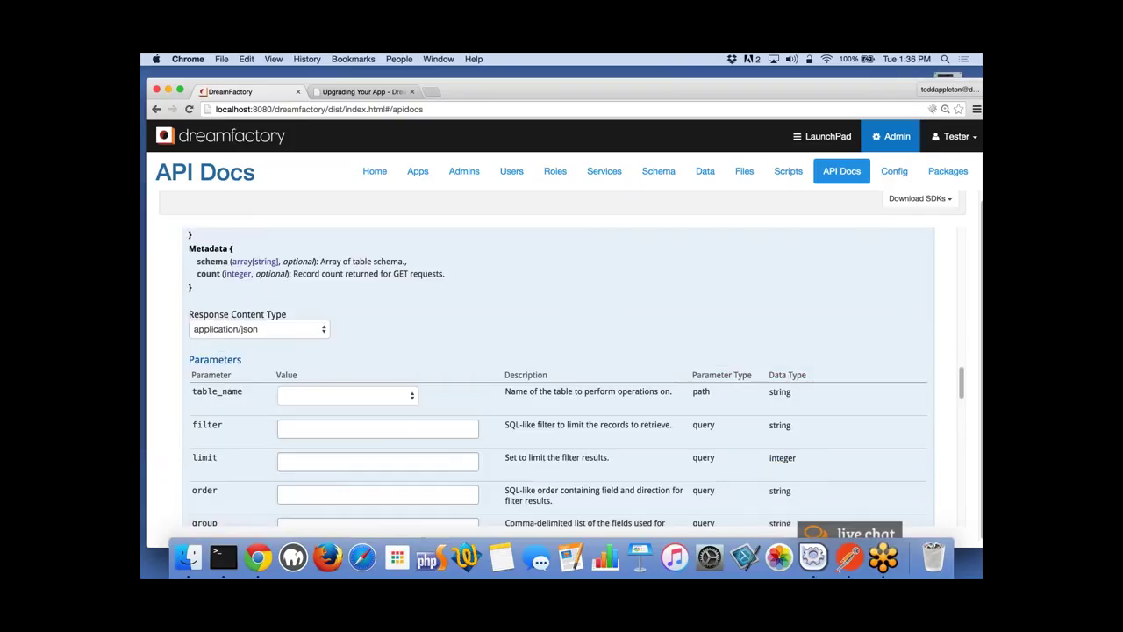
Flush the system-wide cache in the system configuration.
{"action": "left_click", "coordinate": [904, 176]}
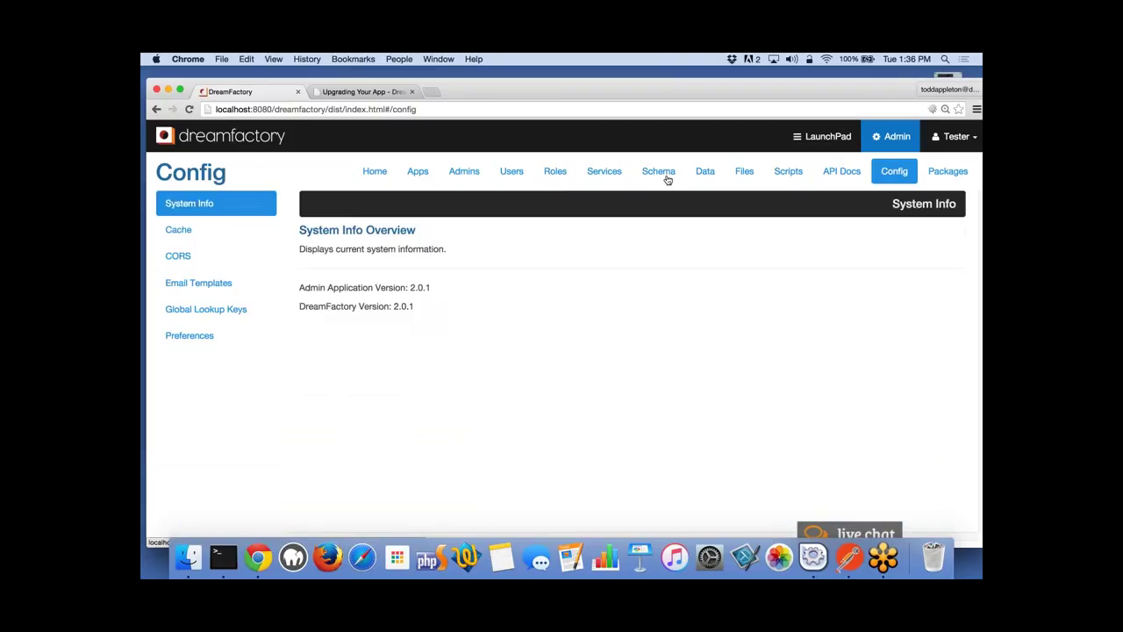
{"action": "left_click", "coordinate": [178, 229]}
{"action": "left_click", "coordinate": [361, 293]}
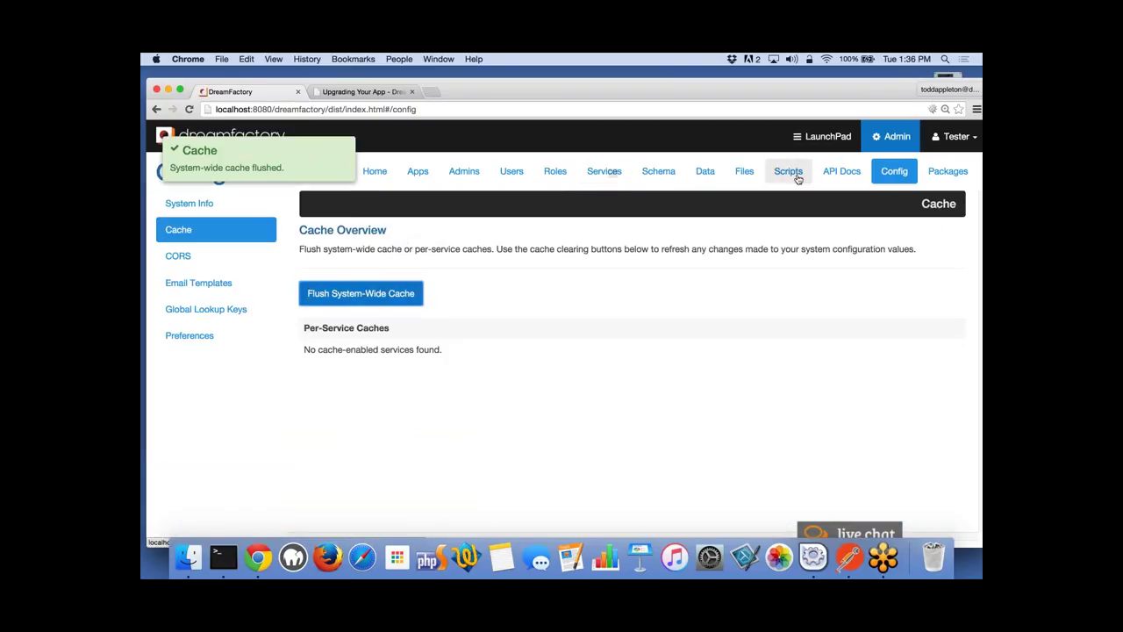
Go back to the API documentation and expand the lite service's operations.
{"action": "left_click", "coordinate": [833, 173]}
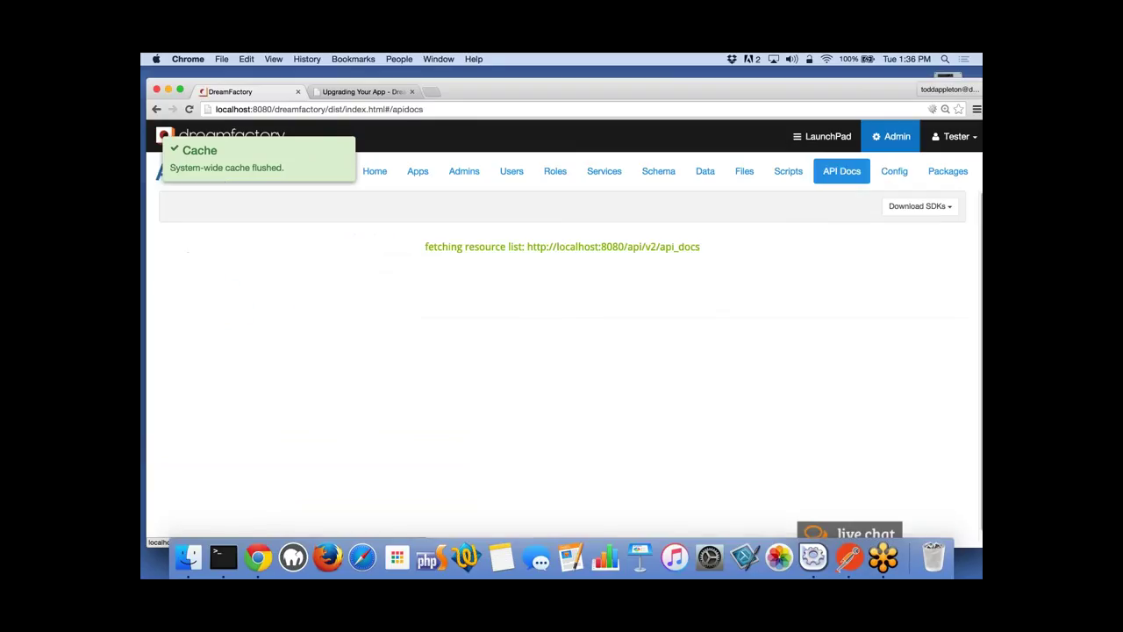
{"action": "scroll", "coordinate": [368, 424], "scroll_direction": "down", "scroll_amount": 2}
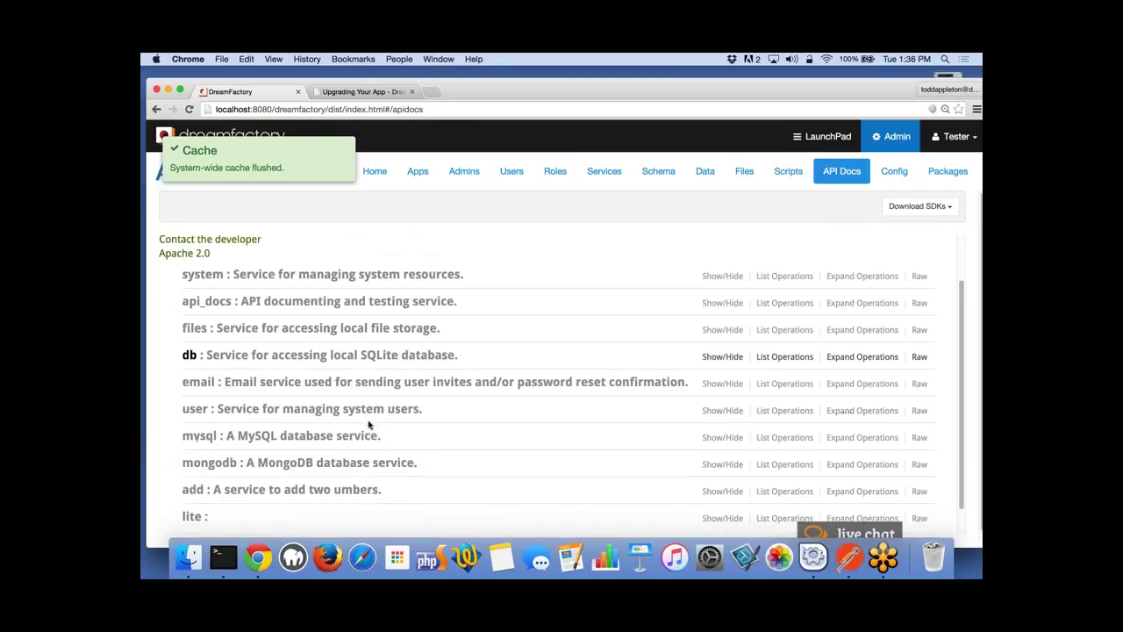
{"action": "scroll", "coordinate": [197, 483], "scroll_direction": "down", "scroll_amount": 1}
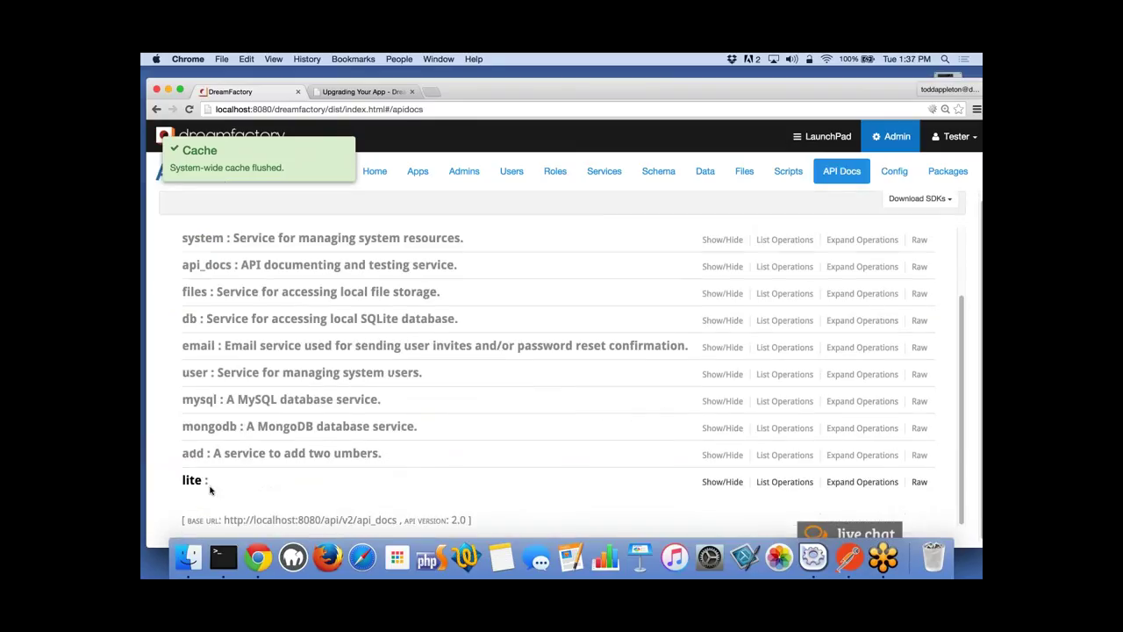
{"action": "left_click", "coordinate": [193, 481]}
Open the lite service's getRecords() request on /lite/_table/{table_name} in the API documentation.
{"action": "scroll", "coordinate": [333, 425], "scroll_direction": "down", "scroll_amount": 5}
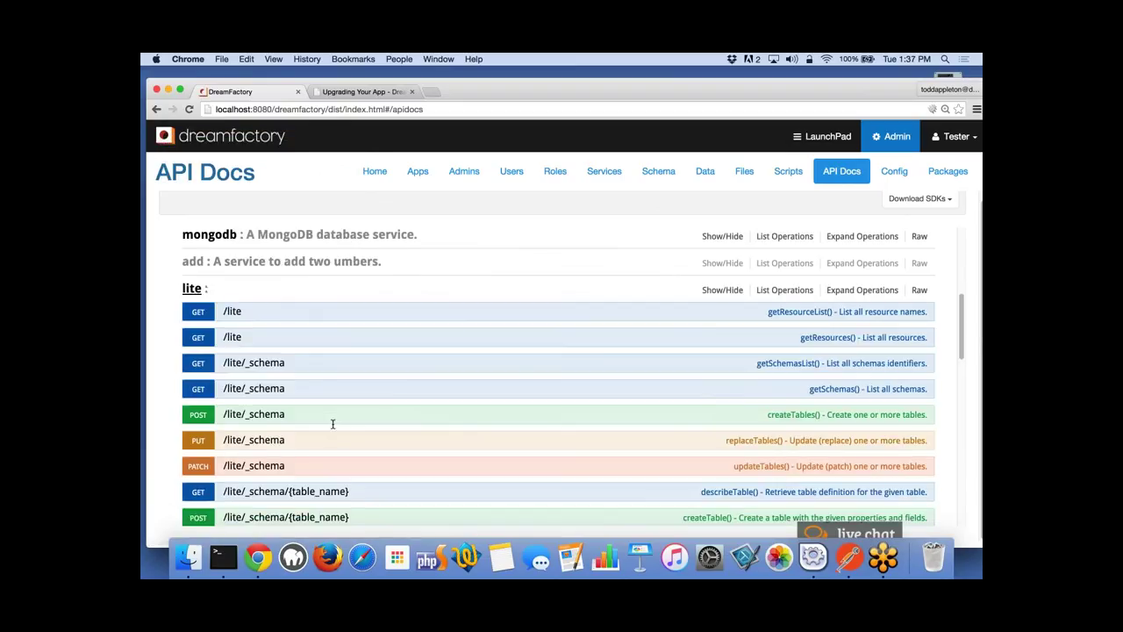
{"action": "scroll", "coordinate": [333, 424], "scroll_direction": "down", "scroll_amount": 10}
{"action": "scroll", "coordinate": [332, 424], "scroll_direction": "down", "scroll_amount": 1}
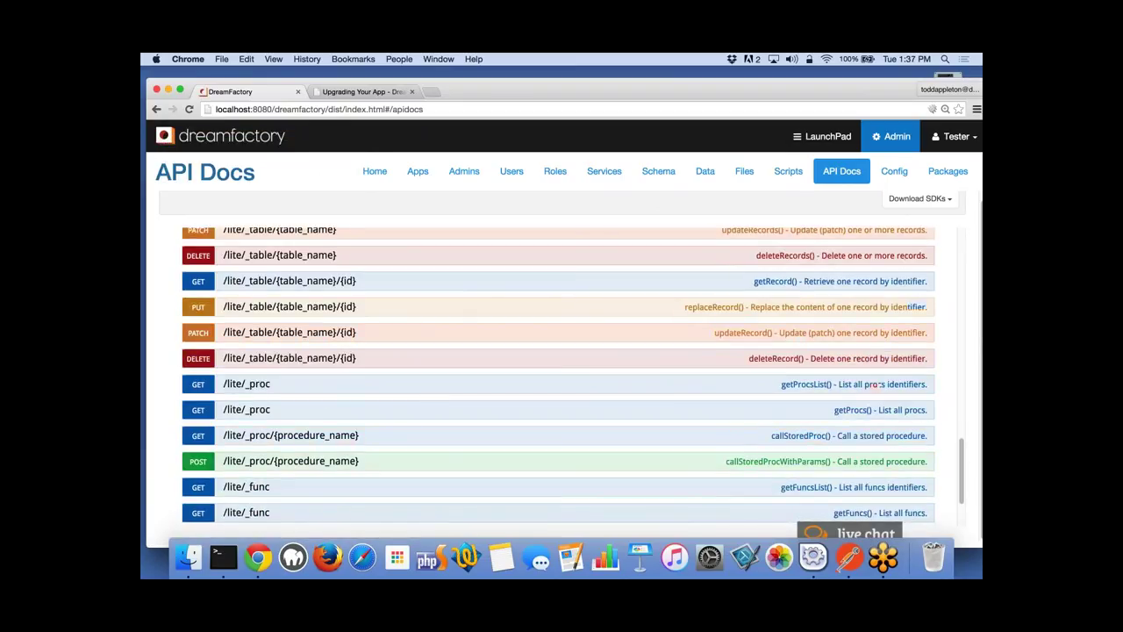
{"action": "scroll", "coordinate": [283, 419], "scroll_direction": "up", "scroll_amount": 10}
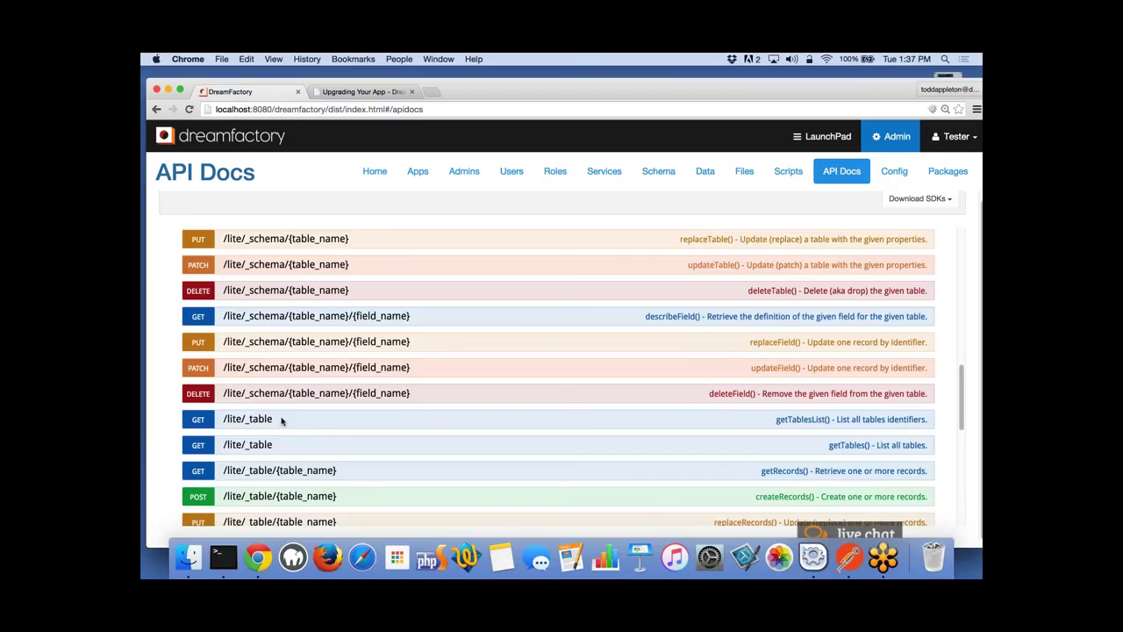
{"action": "left_click", "coordinate": [198, 475]}
{"action": "scroll", "coordinate": [558, 378], "scroll_direction": "down", "scroll_amount": 15}
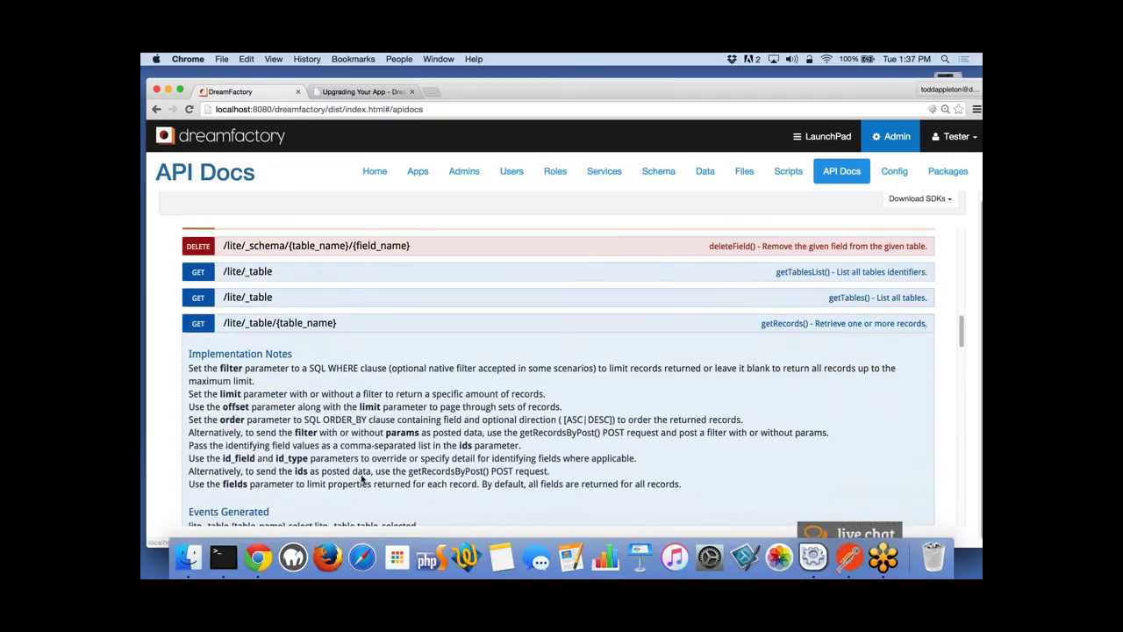
Try out getRecords() on the todo table, examine the response body and select the request URL.
{"action": "scroll", "coordinate": [427, 434], "scroll_direction": "down", "scroll_amount": 2}
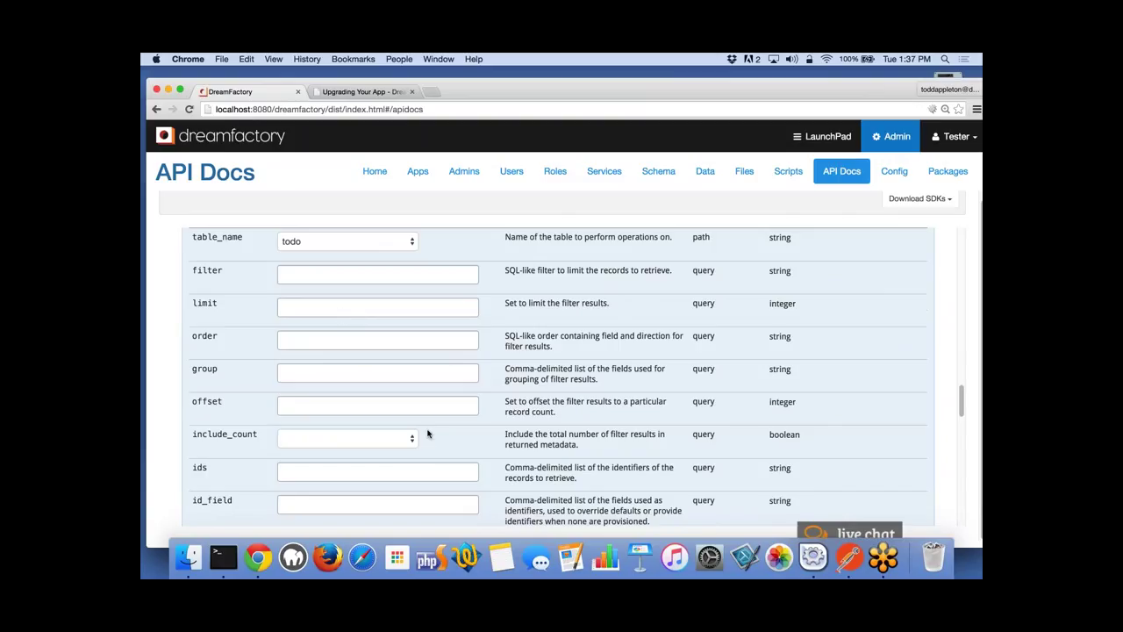
{"action": "scroll", "coordinate": [428, 433], "scroll_direction": "down", "scroll_amount": 1}
{"action": "scroll", "coordinate": [427, 434], "scroll_direction": "down", "scroll_amount": 2}
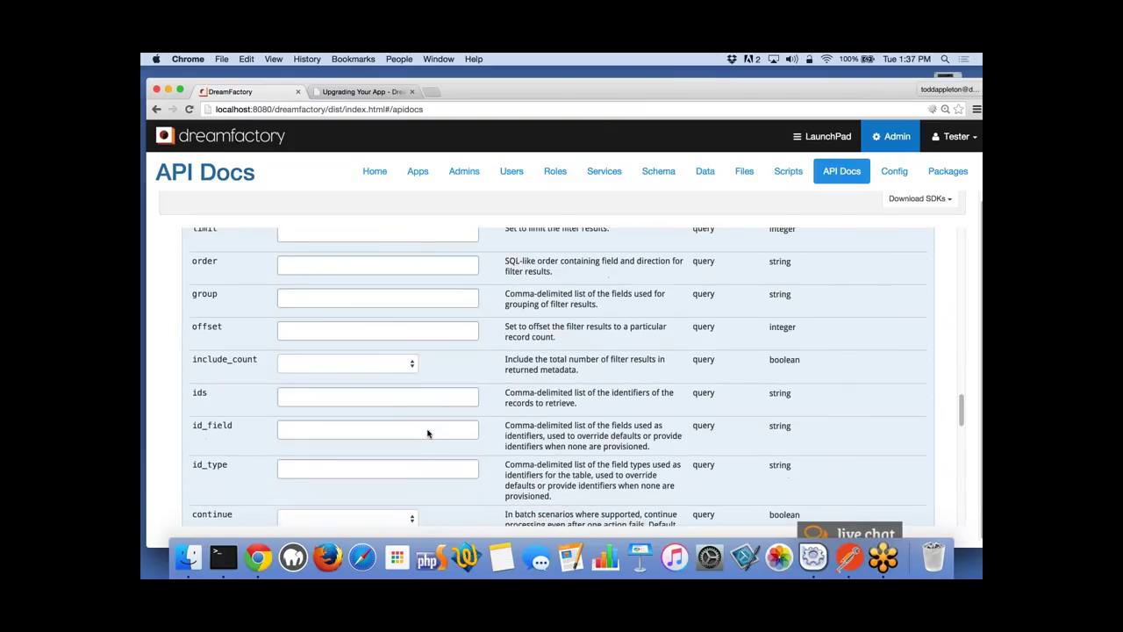
{"action": "scroll", "coordinate": [428, 434], "scroll_direction": "down", "scroll_amount": 2}
{"action": "scroll", "coordinate": [427, 434], "scroll_direction": "down", "scroll_amount": 10}
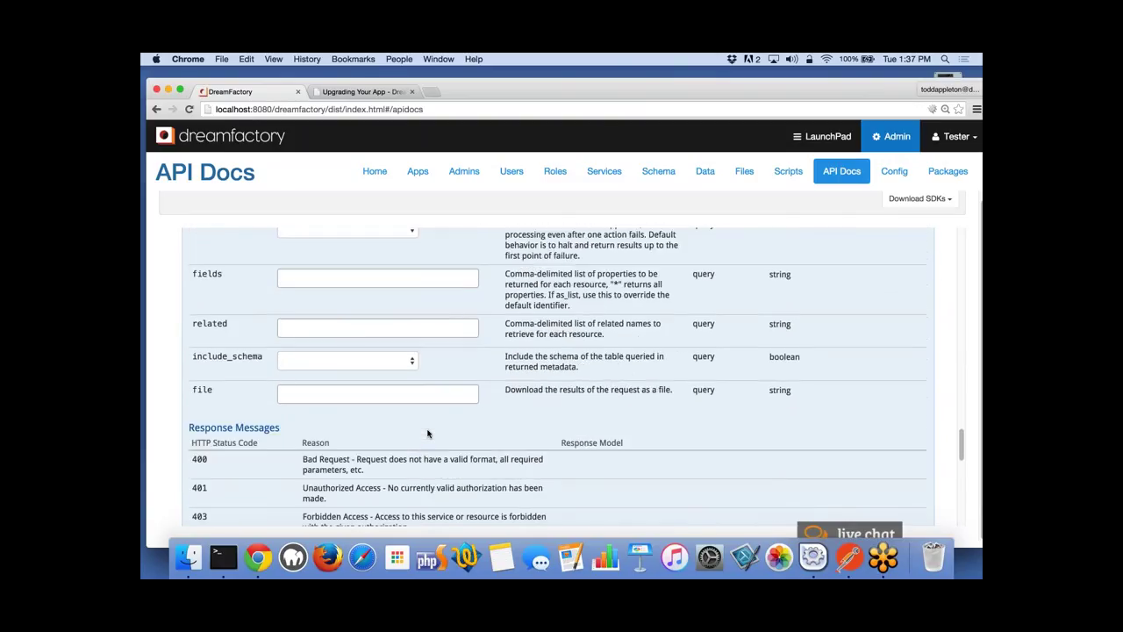
{"action": "scroll", "coordinate": [428, 433], "scroll_direction": "down", "scroll_amount": 1}
{"action": "left_click", "coordinate": [213, 394]}
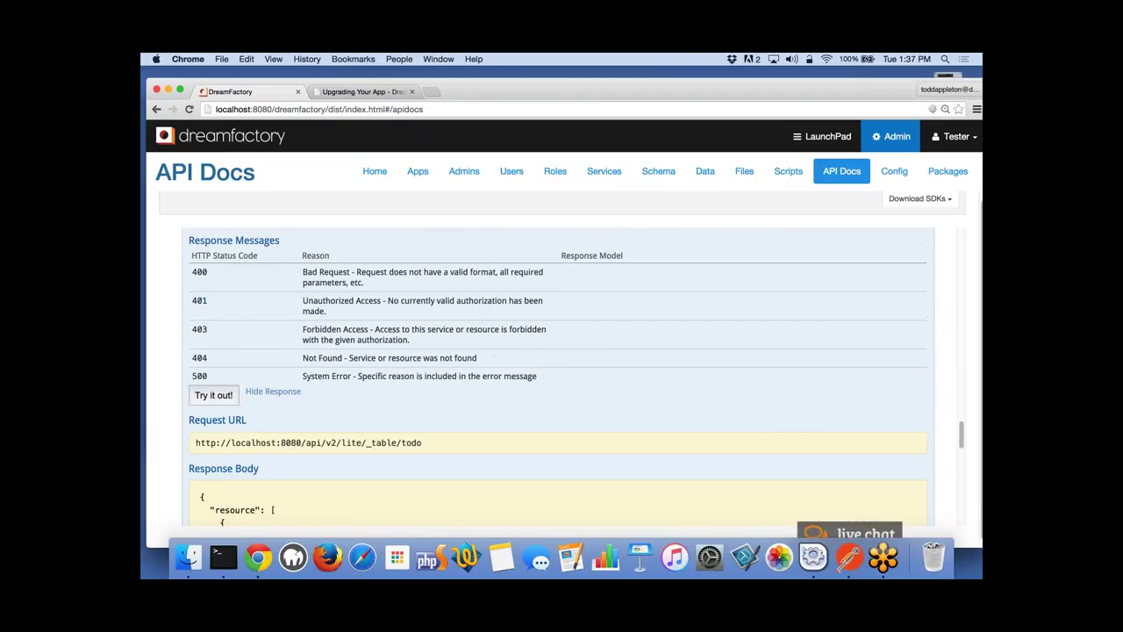
{"action": "scroll", "coordinate": [214, 394], "scroll_direction": "down", "scroll_amount": 3}
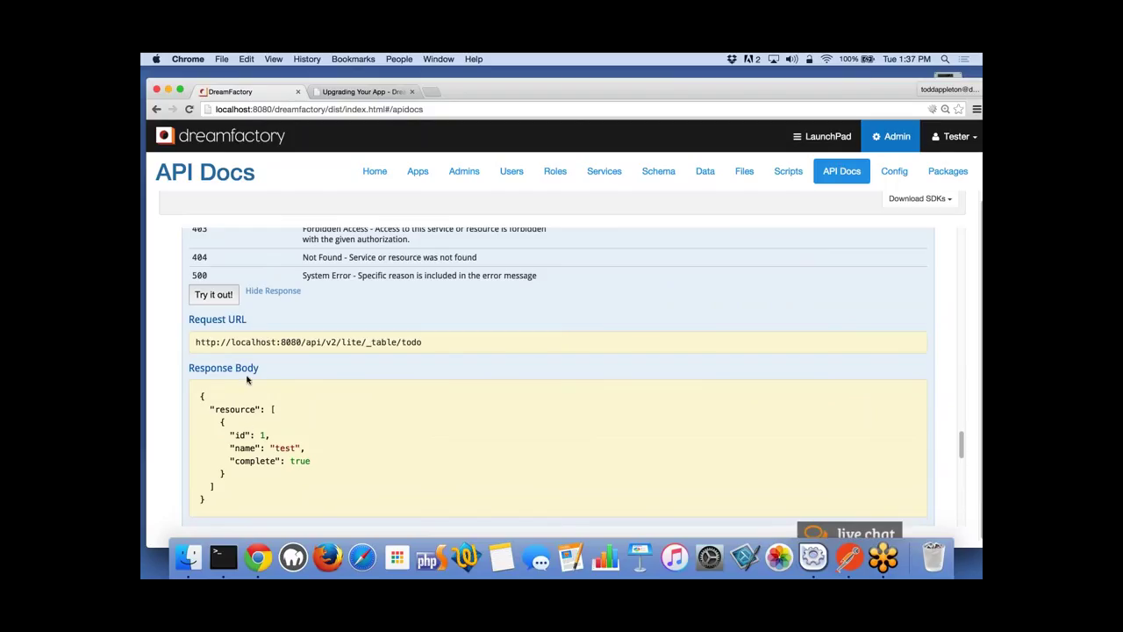
{"action": "triple_click", "coordinate": [284, 342]}
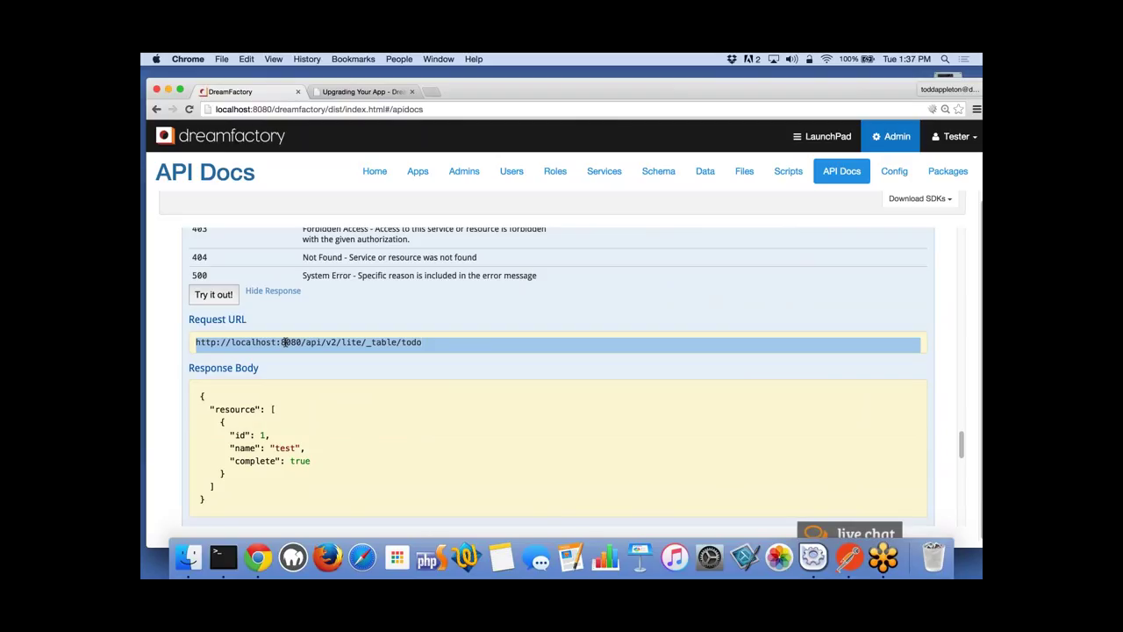
Start creating a service and look through the available service types.
{"action": "left_click", "coordinate": [610, 174]}
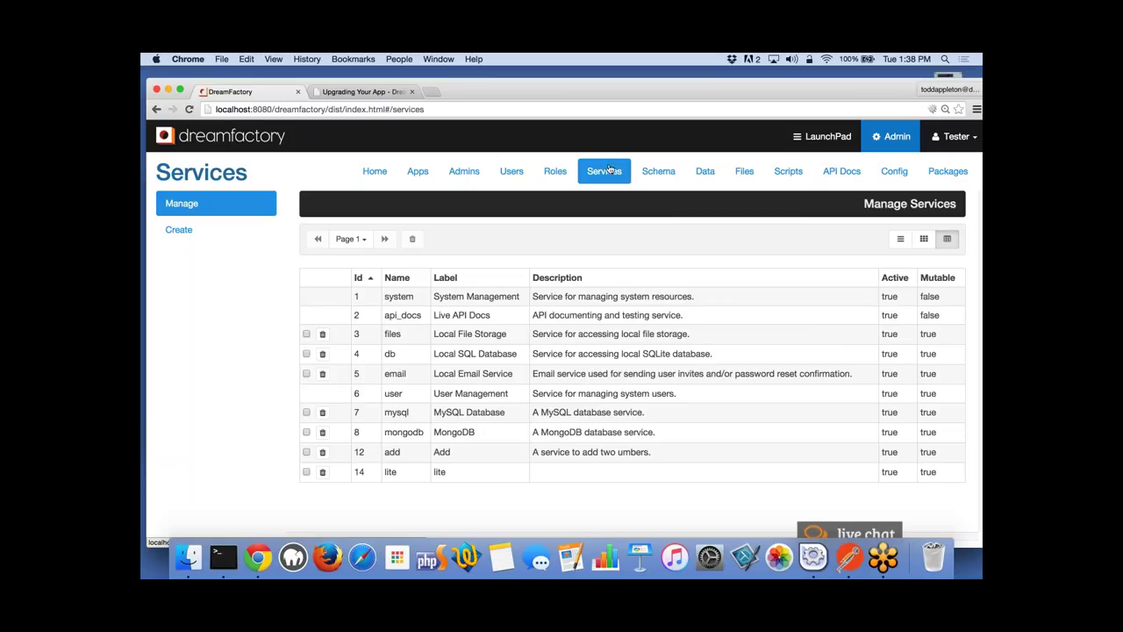
{"action": "left_click", "coordinate": [206, 233]}
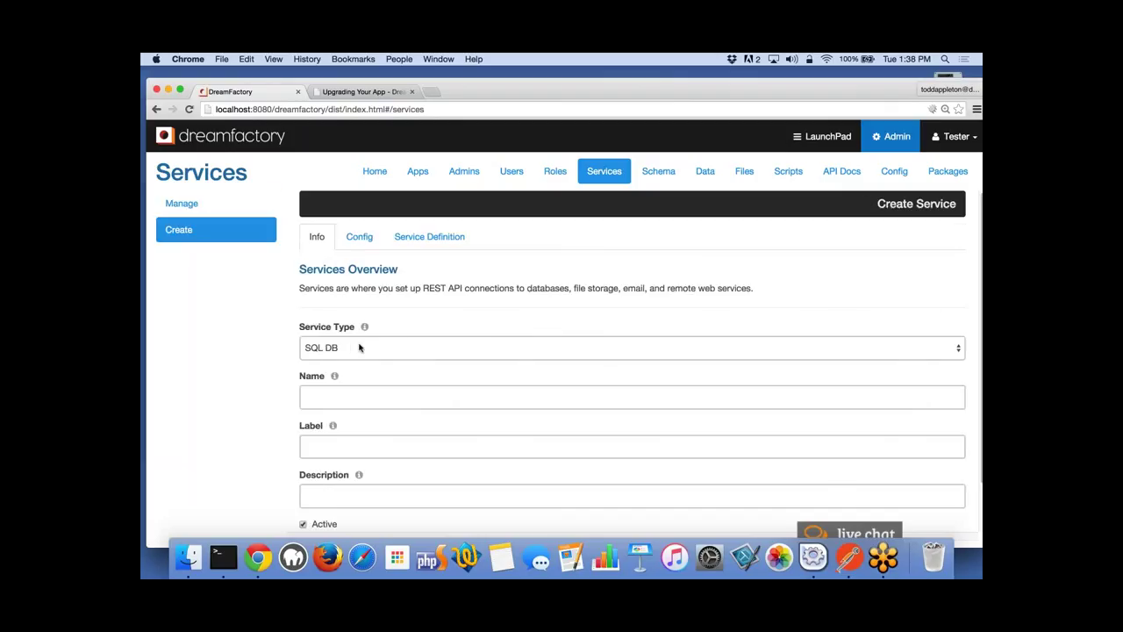
{"action": "left_click", "coordinate": [359, 348]}
{"action": "scroll", "coordinate": [534, 375], "scroll_direction": "down", "scroll_amount": 3}
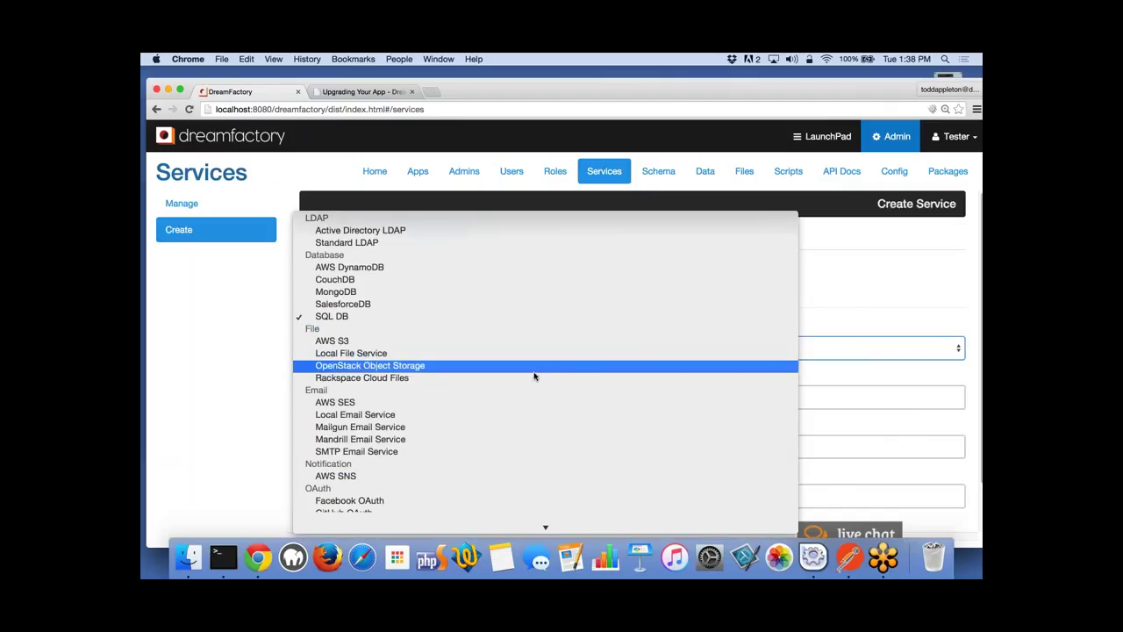
{"action": "scroll", "coordinate": [534, 375], "scroll_direction": "down", "scroll_amount": 1}
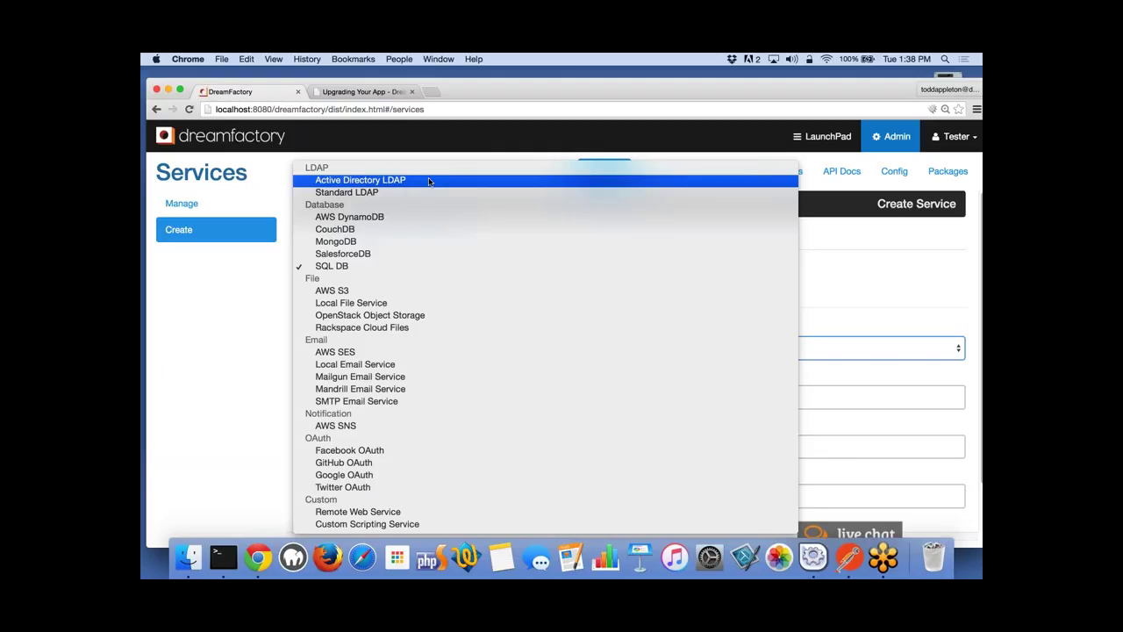
Set the new service's type to Facebook OAuth and enter fb as both its name and label.
{"action": "left_click", "coordinate": [349, 450]}
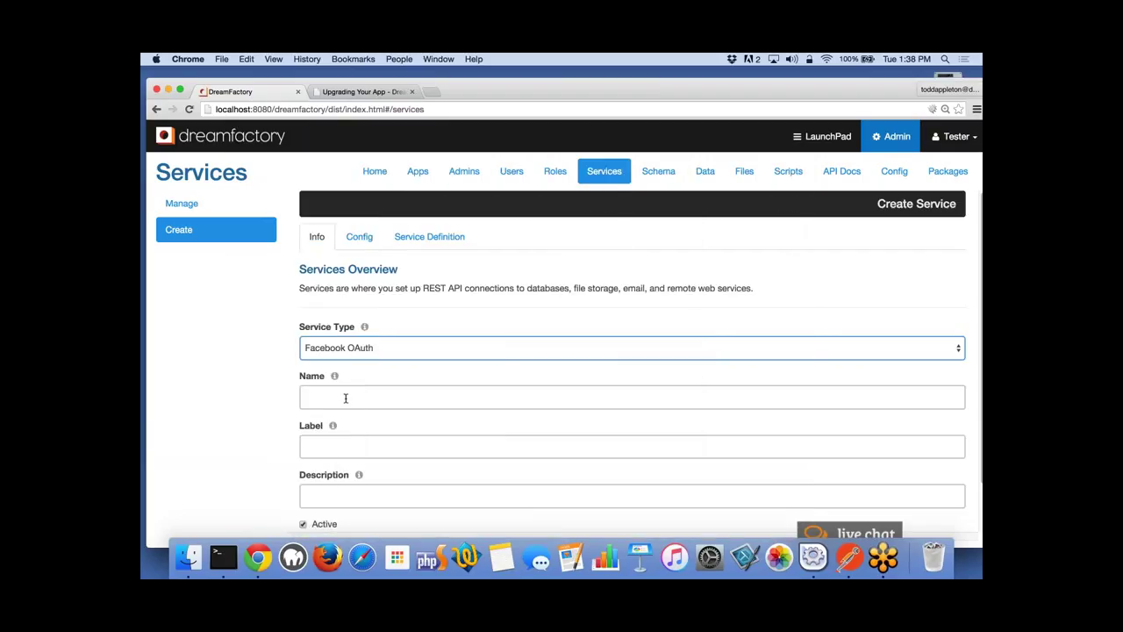
{"action": "left_click", "coordinate": [344, 398]}
{"action": "type", "text": "fb"}
{"action": "left_click", "coordinate": [346, 446]}
{"action": "type", "text": "fb"}
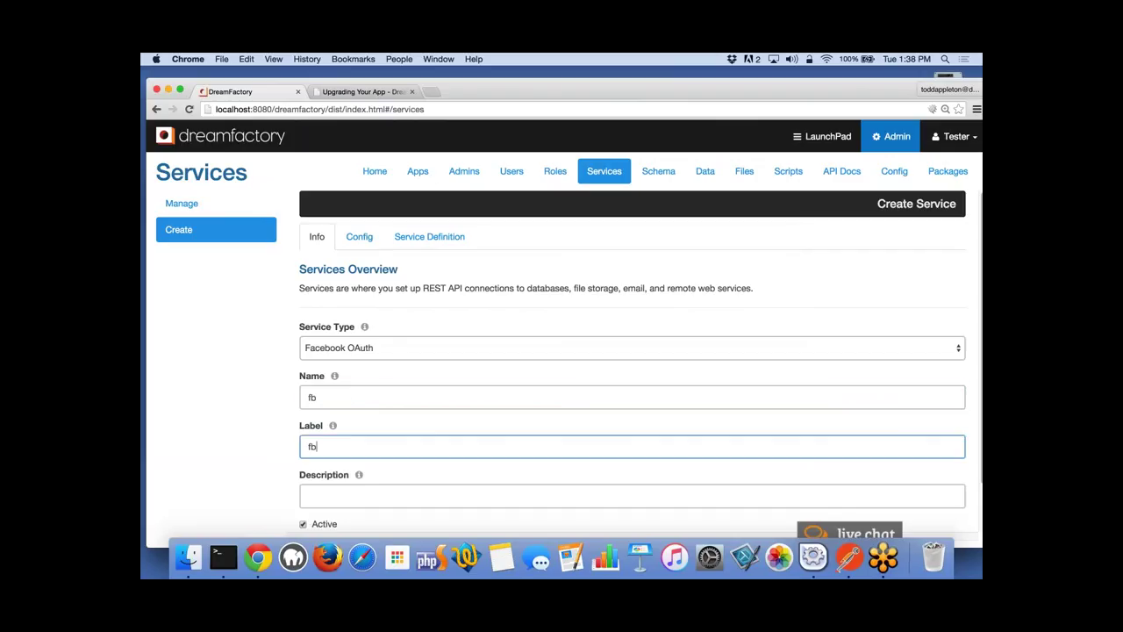
Set the Facebook OAuth service's default role to All DB and review its remaining configuration fields.
{"action": "left_click", "coordinate": [359, 236]}
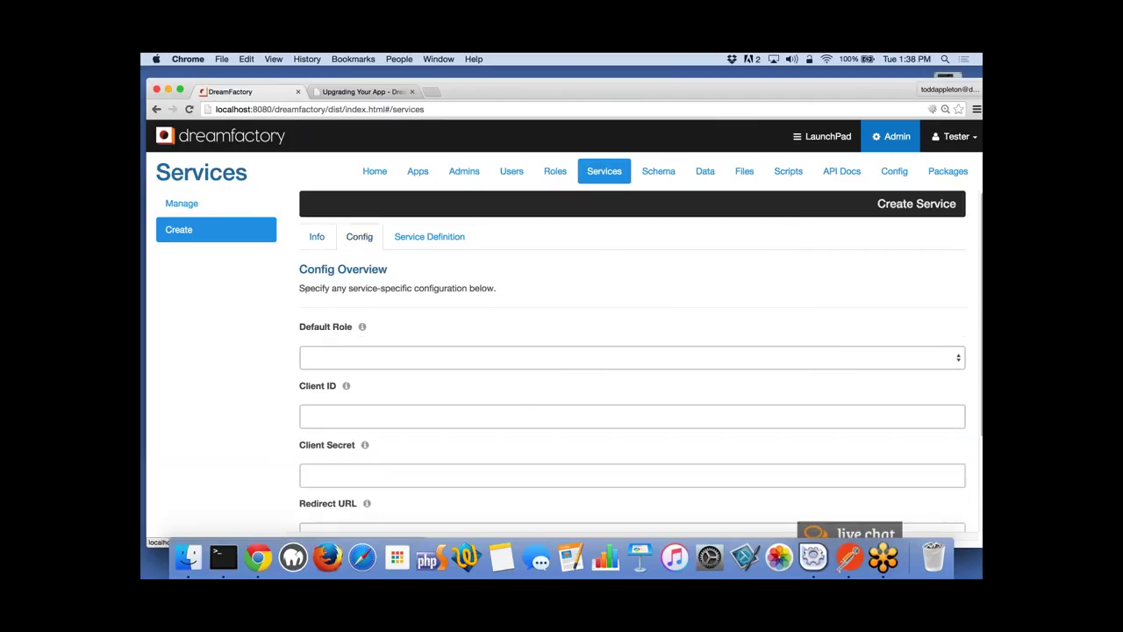
{"action": "left_click", "coordinate": [384, 360]}
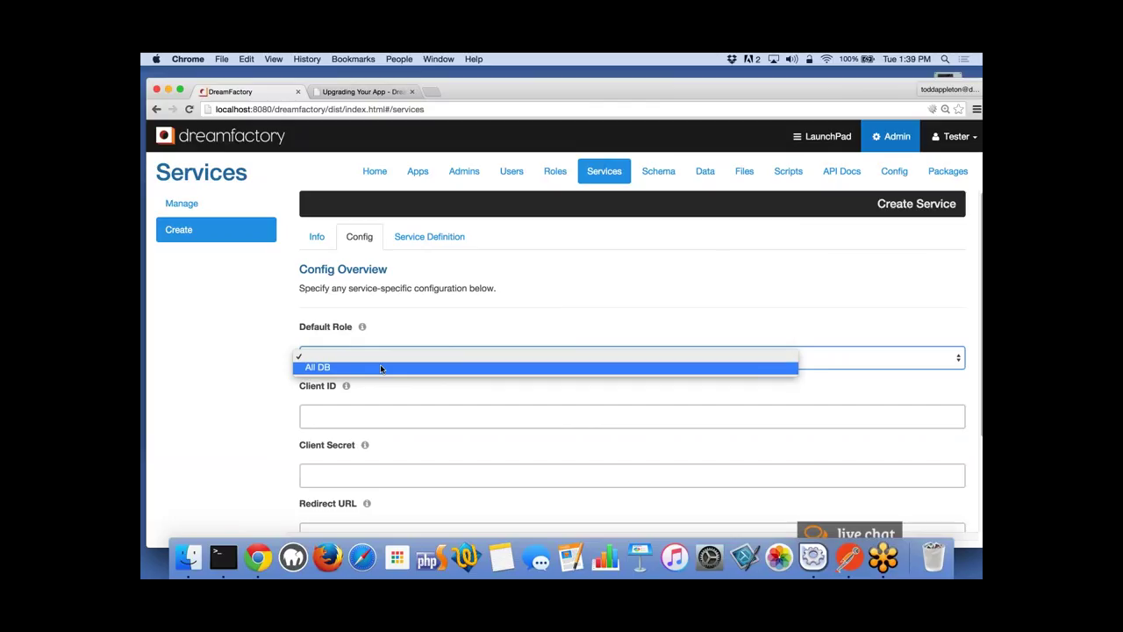
{"action": "left_click", "coordinate": [380, 368]}
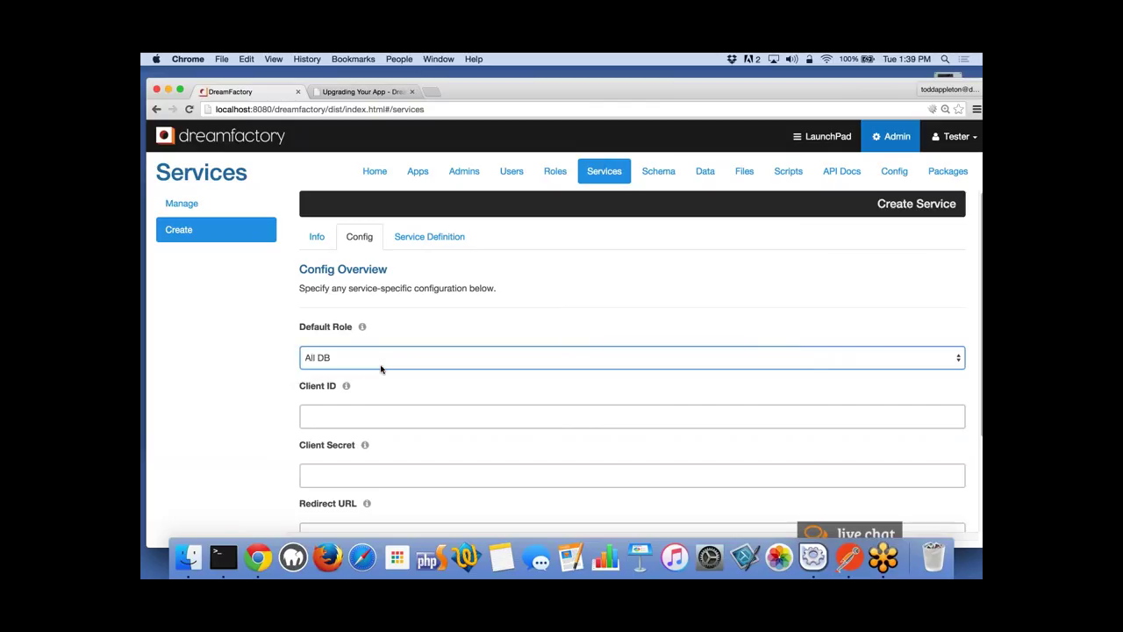
{"action": "scroll", "coordinate": [459, 377], "scroll_direction": "down", "scroll_amount": 1}
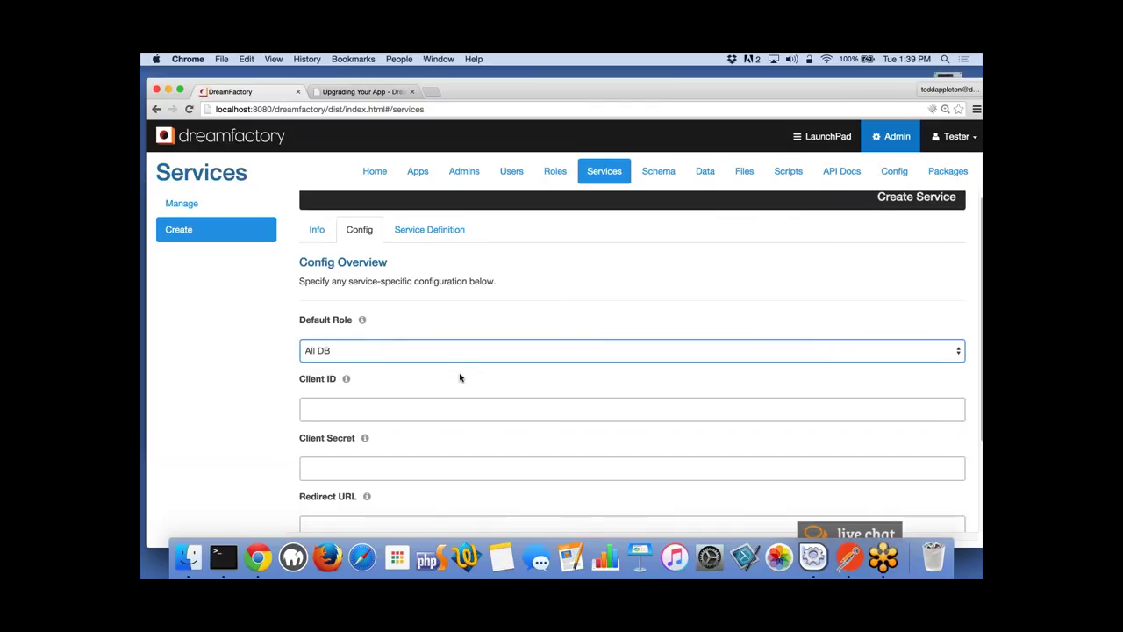
{"action": "scroll", "coordinate": [459, 377], "scroll_direction": "down", "scroll_amount": 5}
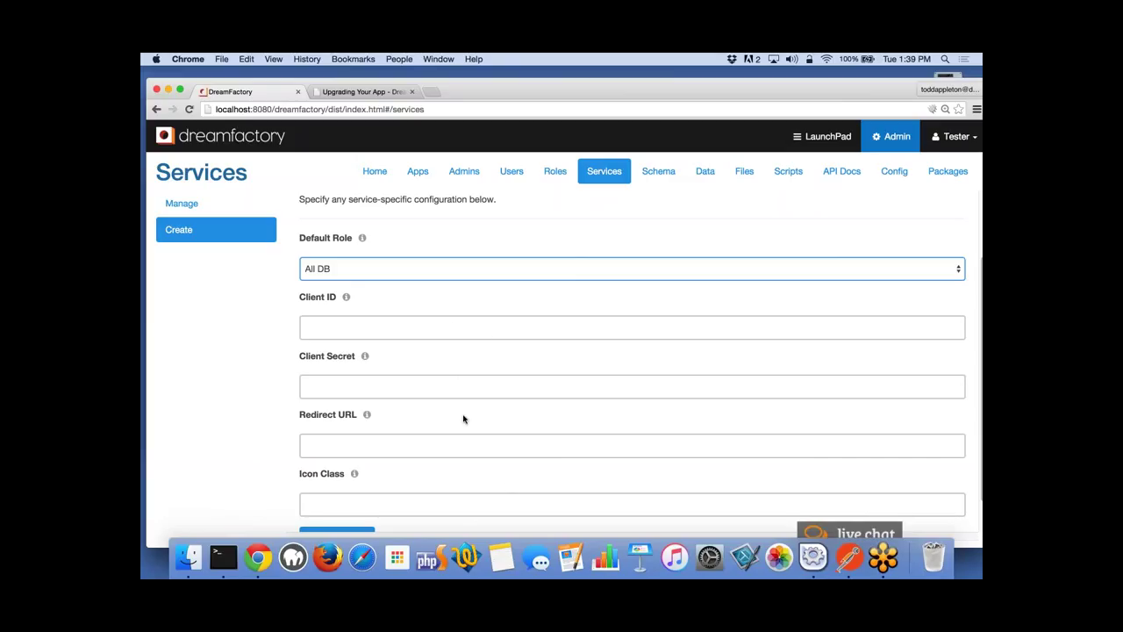
{"action": "scroll", "coordinate": [464, 419], "scroll_direction": "down", "scroll_amount": 2}
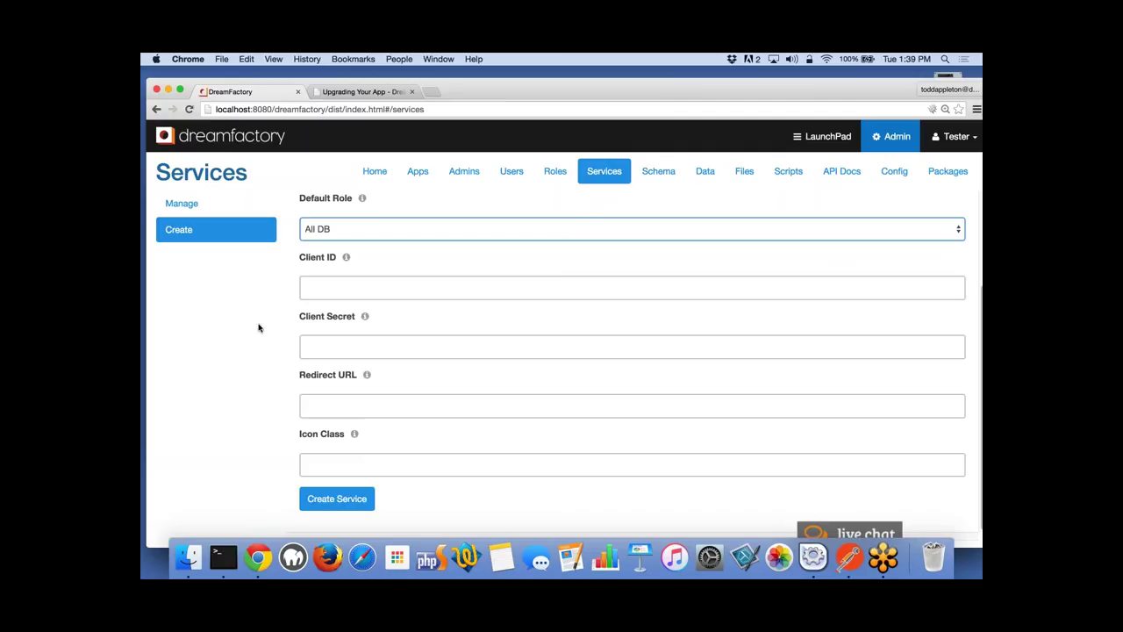
Return to the services list, open the add service's configuration and check its scripting engine choices.
{"action": "left_click", "coordinate": [224, 221]}
{"action": "left_click", "coordinate": [235, 204]}
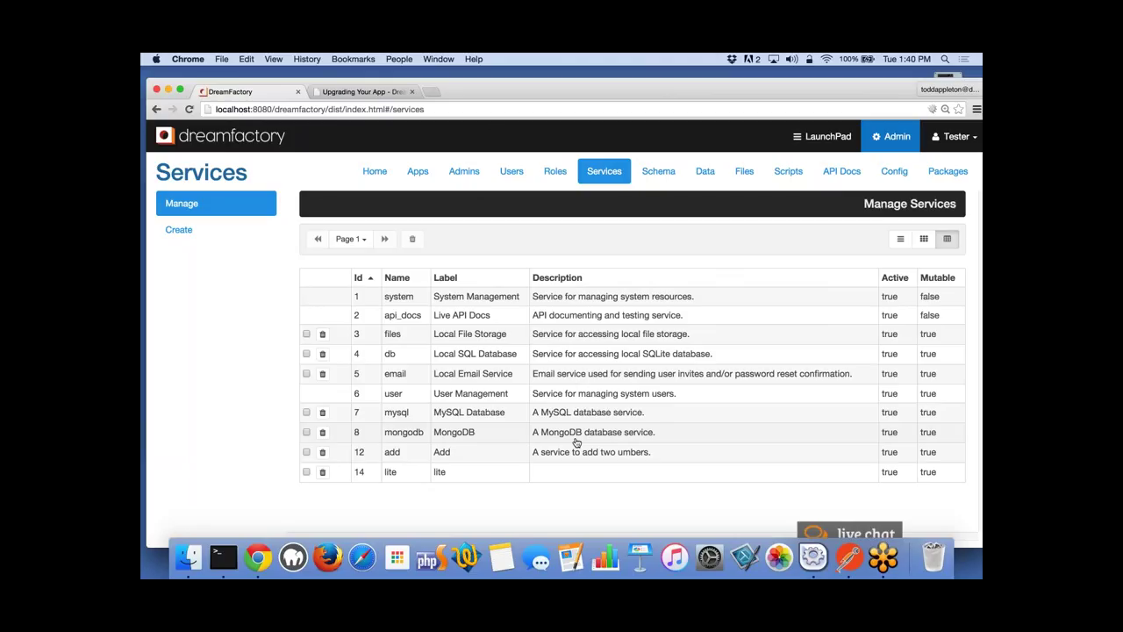
{"action": "left_click", "coordinate": [406, 452]}
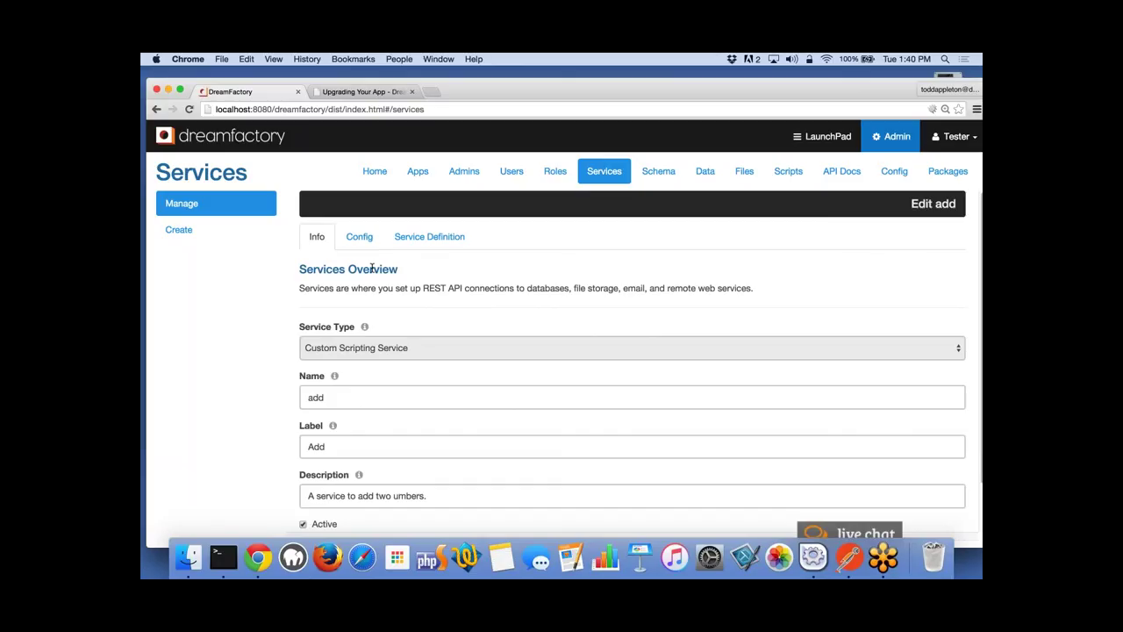
{"action": "scroll", "coordinate": [372, 269], "scroll_direction": "down", "scroll_amount": 1}
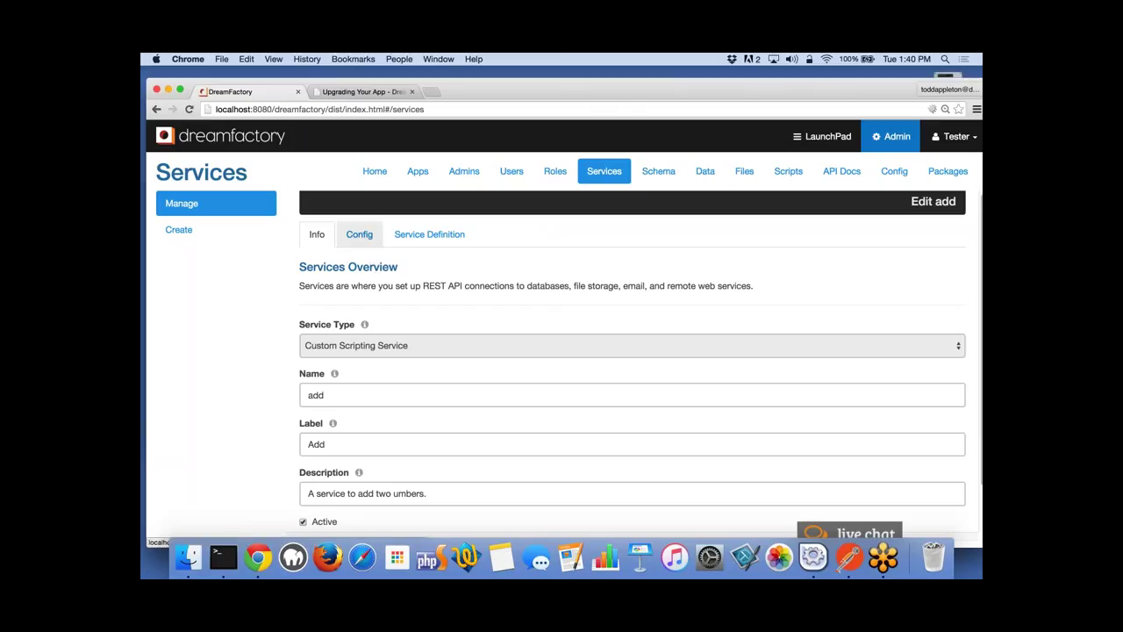
{"action": "left_click", "coordinate": [366, 232]}
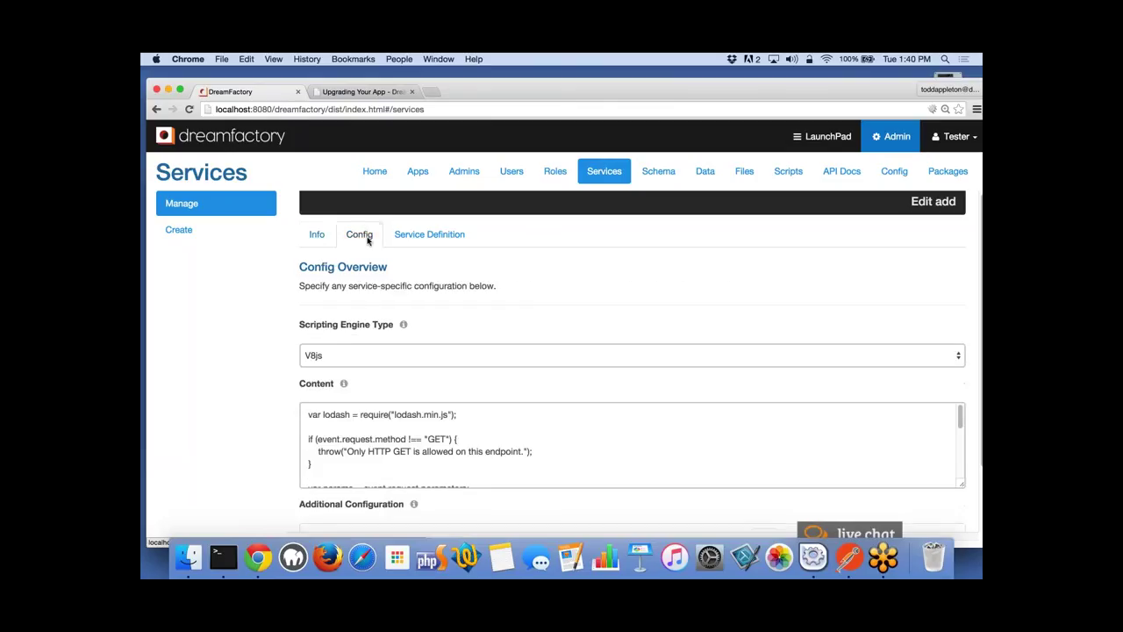
{"action": "left_click", "coordinate": [432, 357]}
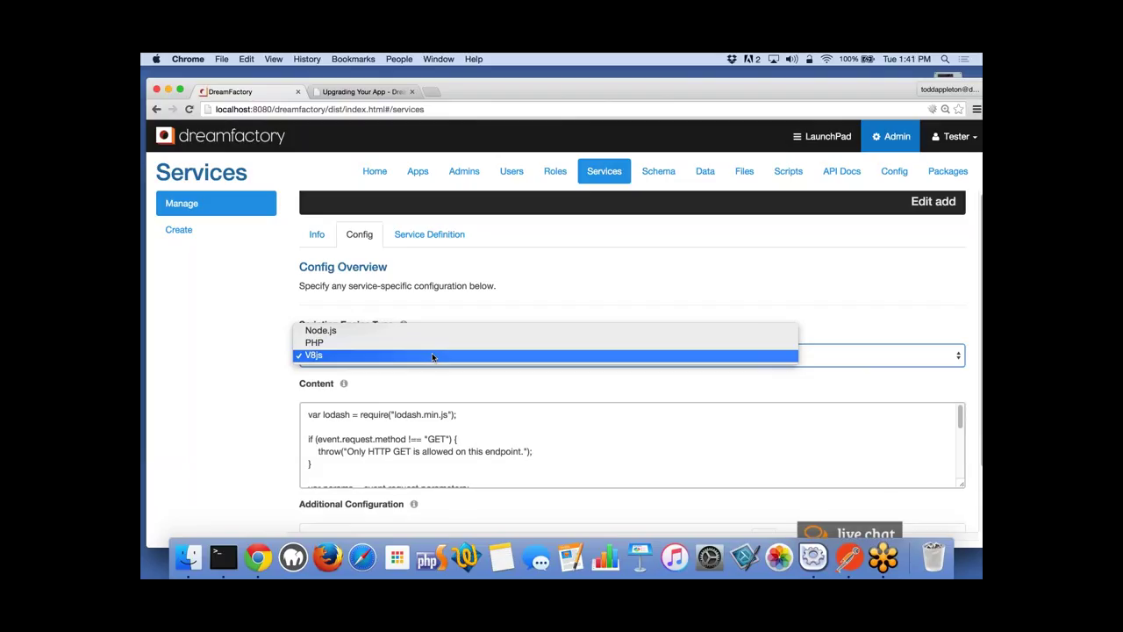
{"action": "left_click", "coordinate": [212, 392]}
Enlarge the add service's script content and examine the require call, the GET-only check, the required parameters and the result.
{"action": "left_click_drag", "start_coordinate": [963, 486], "coordinate": [973, 538]}
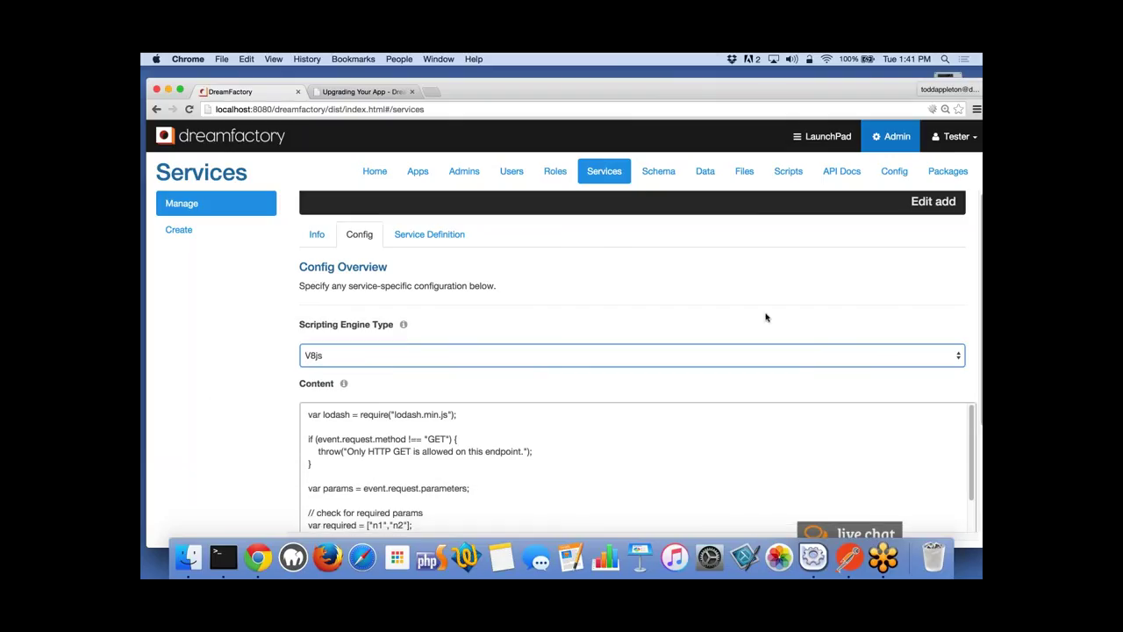
{"action": "scroll", "coordinate": [765, 317], "scroll_direction": "down", "scroll_amount": 2}
{"action": "scroll", "coordinate": [765, 318], "scroll_direction": "down", "scroll_amount": 4}
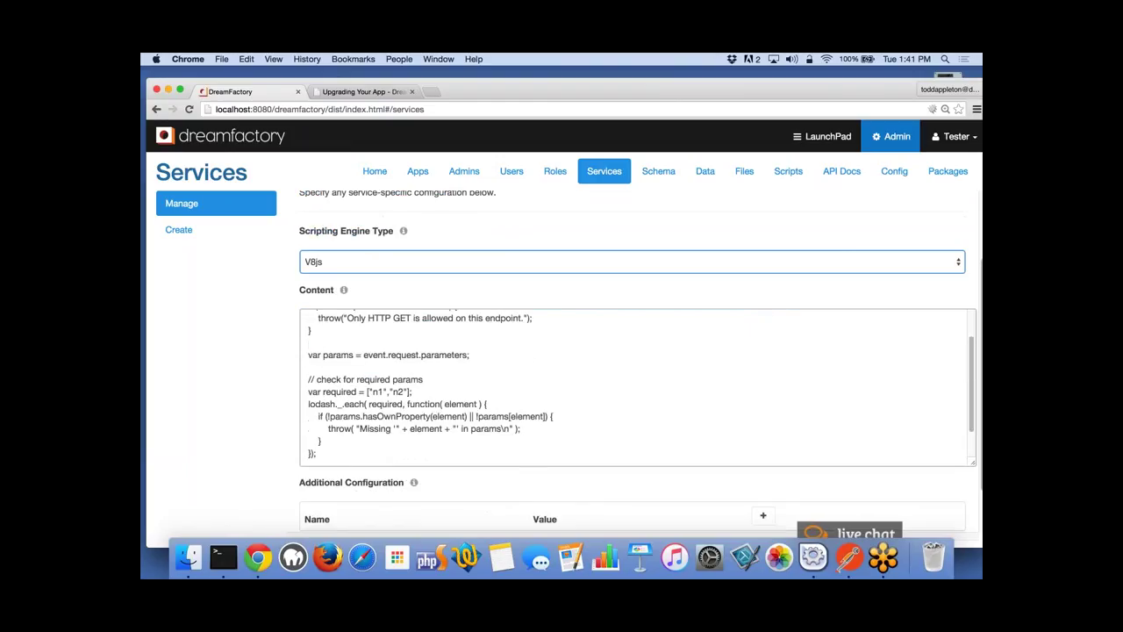
{"action": "scroll", "coordinate": [765, 317], "scroll_direction": "up", "scroll_amount": 6}
{"action": "double_click", "coordinate": [374, 417]}
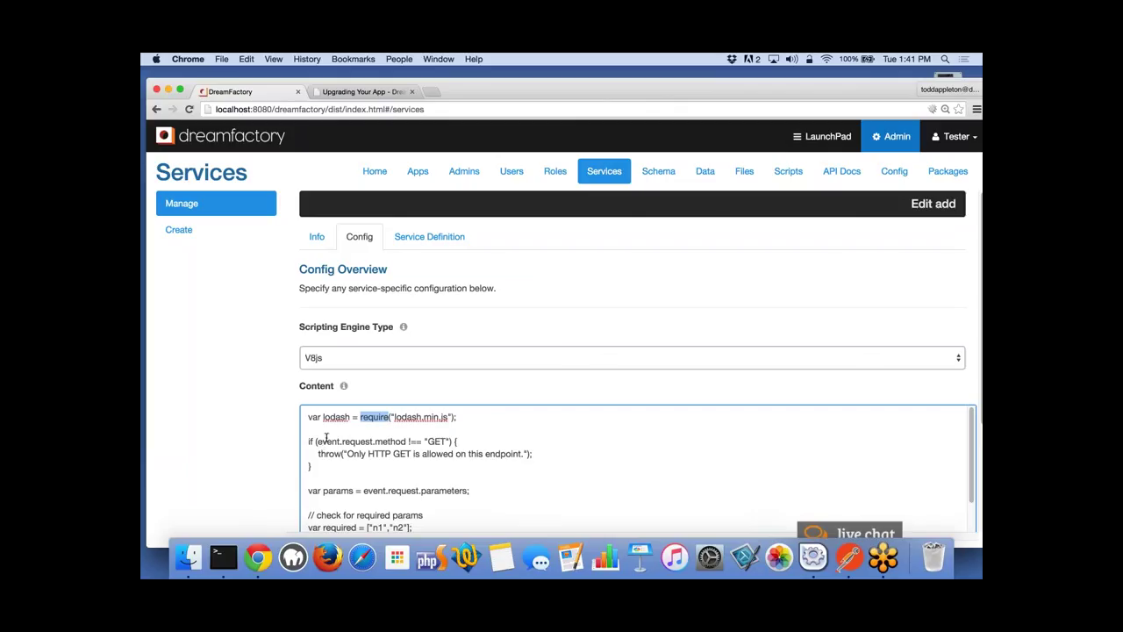
{"action": "left_click_drag", "start_coordinate": [308, 440], "coordinate": [364, 466]}
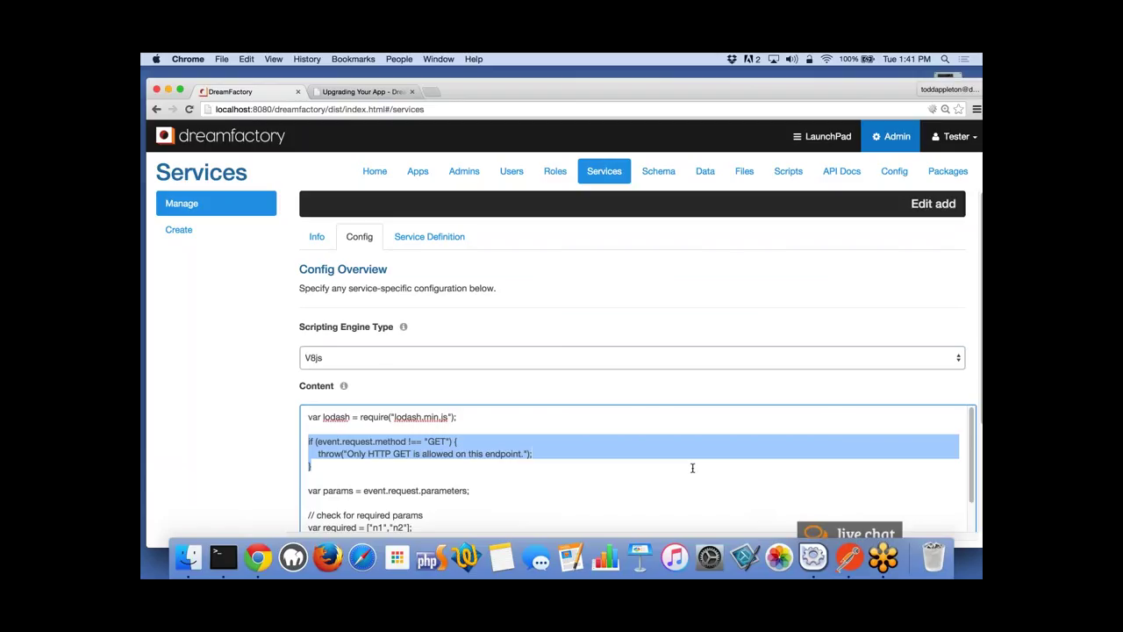
{"action": "scroll", "coordinate": [693, 467], "scroll_direction": "down", "scroll_amount": 2}
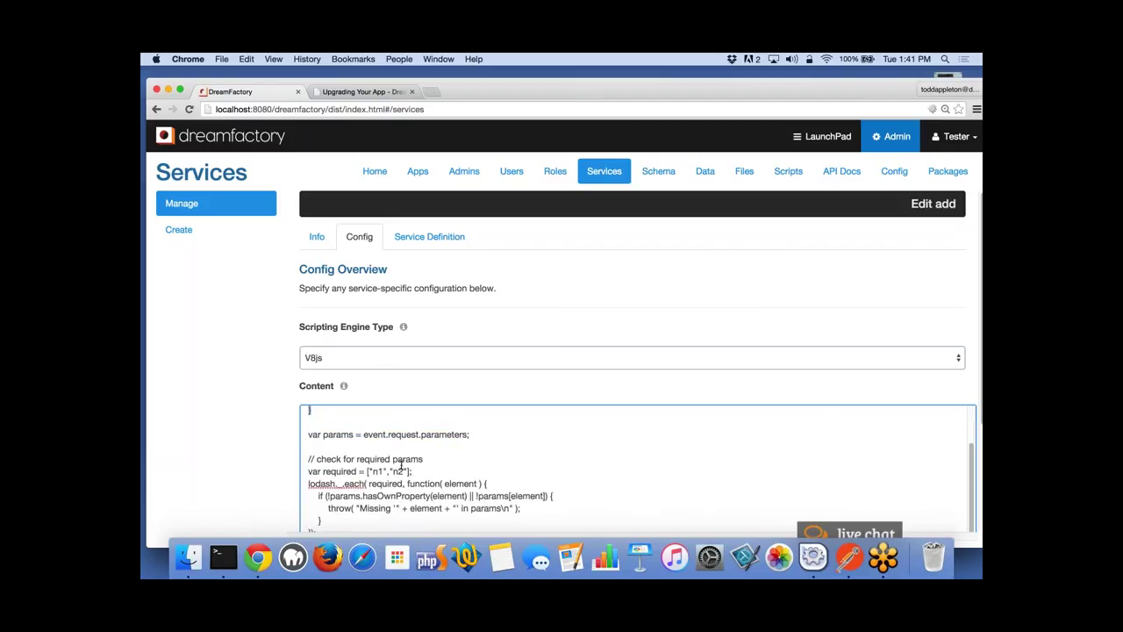
{"action": "scroll", "coordinate": [401, 465], "scroll_direction": "down", "scroll_amount": 3}
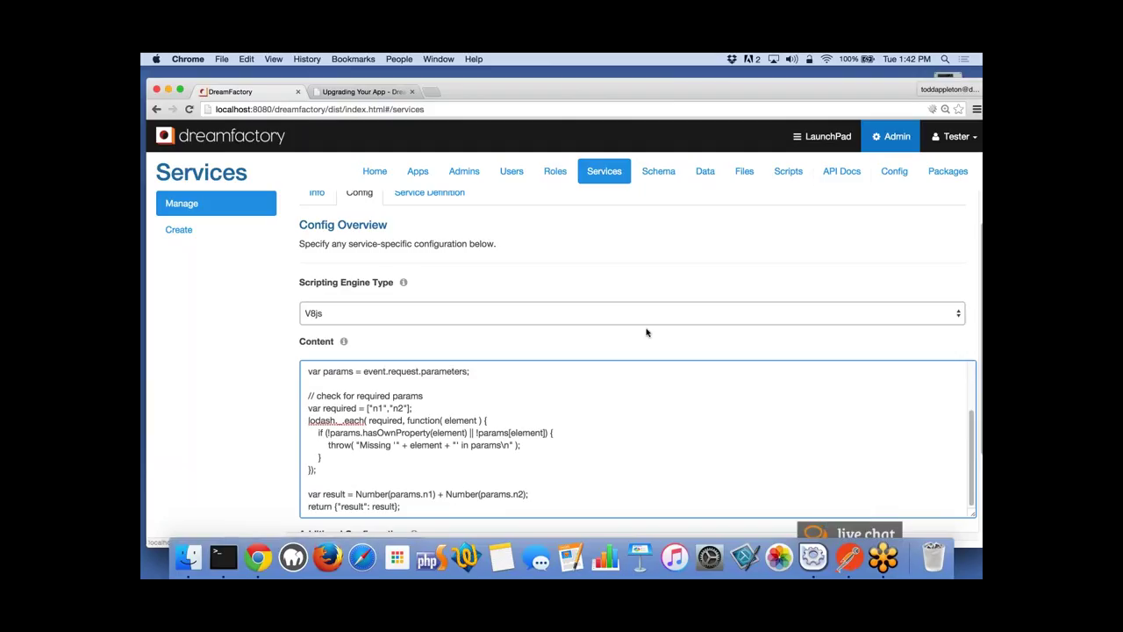
View the add service's definition as JSON.
{"action": "scroll", "coordinate": [646, 328], "scroll_direction": "up", "scroll_amount": 1}
{"action": "left_click", "coordinate": [437, 239]}
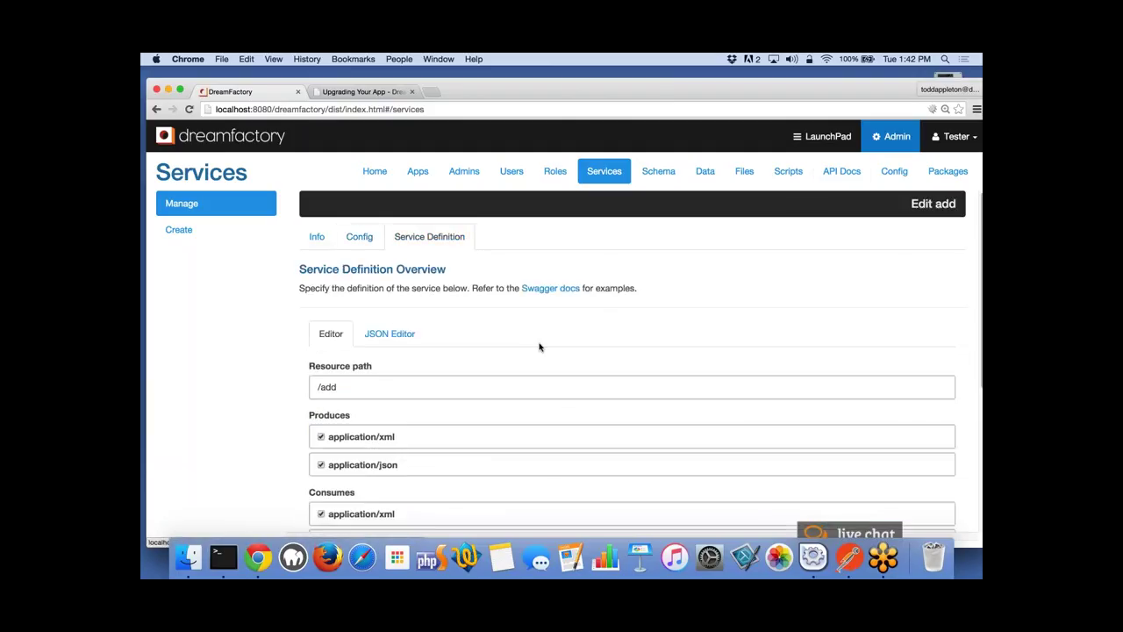
{"action": "left_click", "coordinate": [386, 336]}
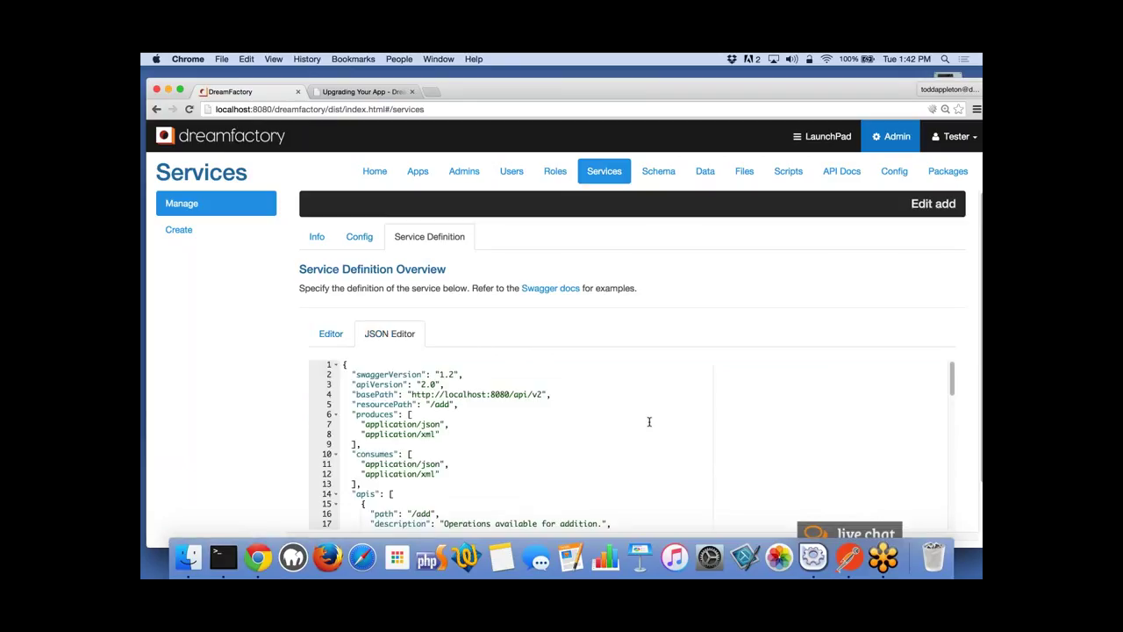
Examine the add service's JSON definition: base path, GET operation, n1 and n2 parameters and response messages.
{"action": "scroll", "coordinate": [650, 422], "scroll_direction": "down", "scroll_amount": 3}
{"action": "scroll", "coordinate": [650, 421], "scroll_direction": "down", "scroll_amount": 4}
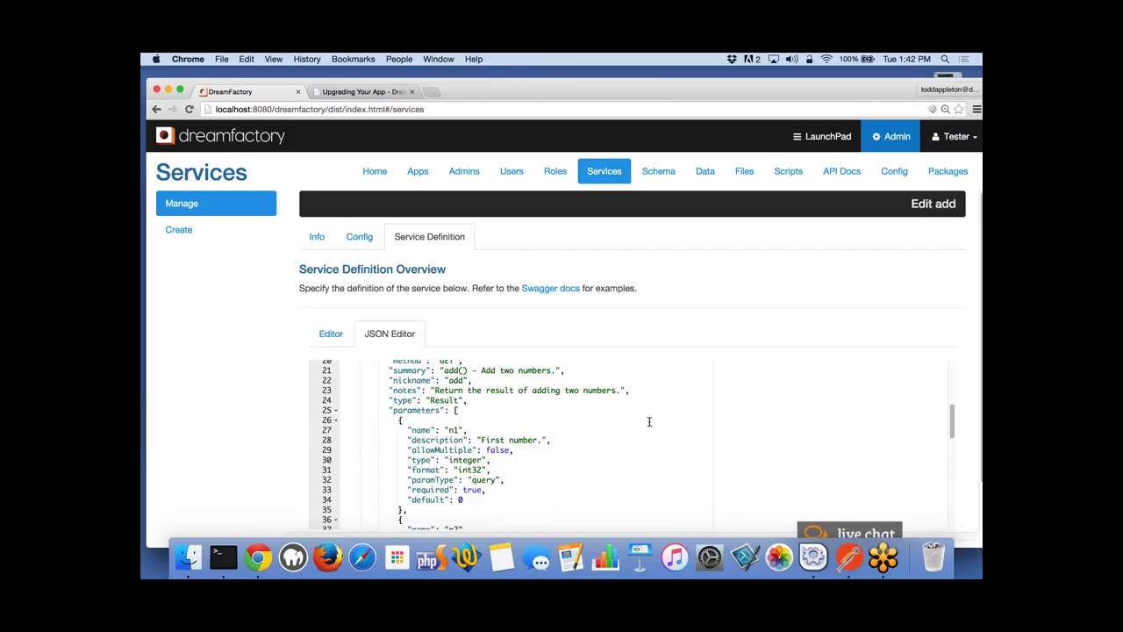
{"action": "scroll", "coordinate": [649, 423], "scroll_direction": "up", "scroll_amount": 4}
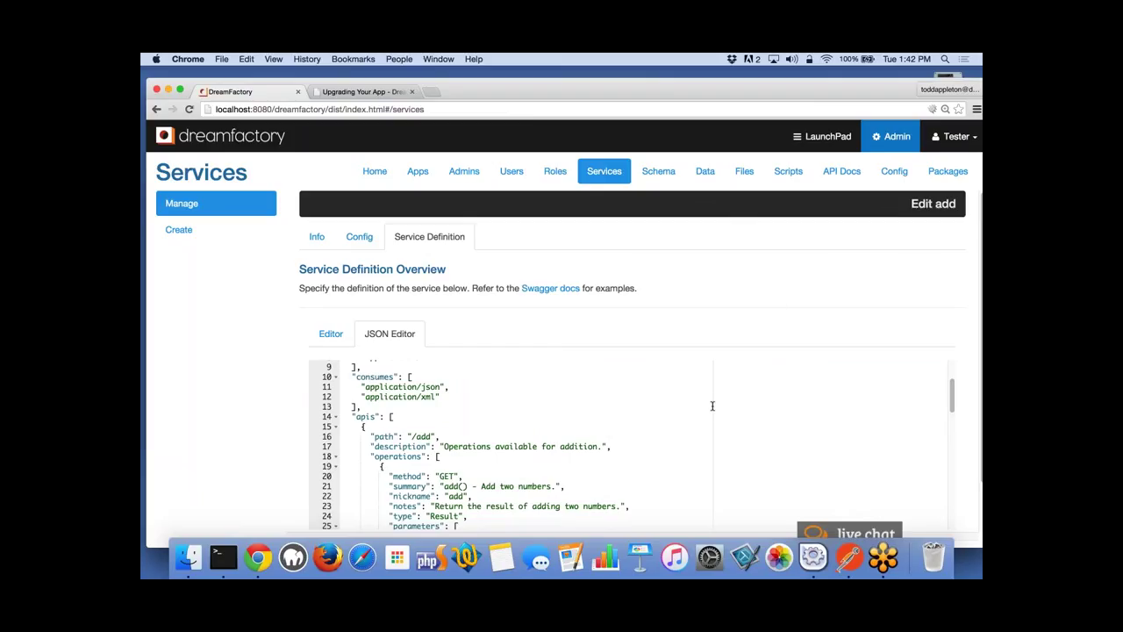
{"action": "scroll", "coordinate": [713, 406], "scroll_direction": "down", "scroll_amount": 7}
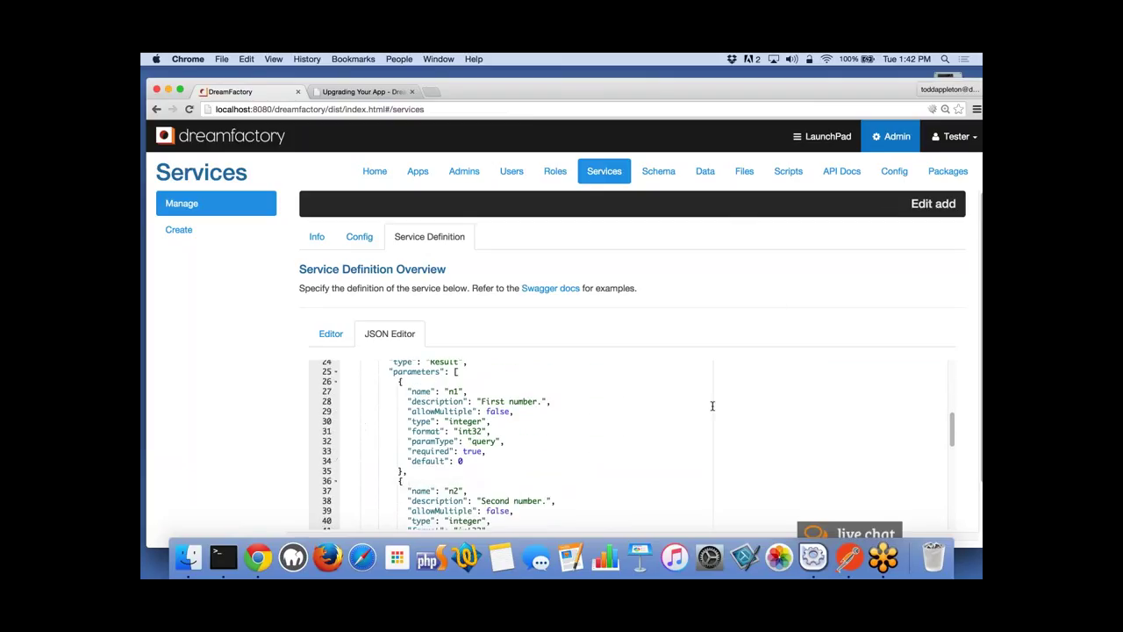
{"action": "scroll", "coordinate": [713, 406], "scroll_direction": "down", "scroll_amount": 4}
{"action": "scroll", "coordinate": [713, 405], "scroll_direction": "down", "scroll_amount": 6}
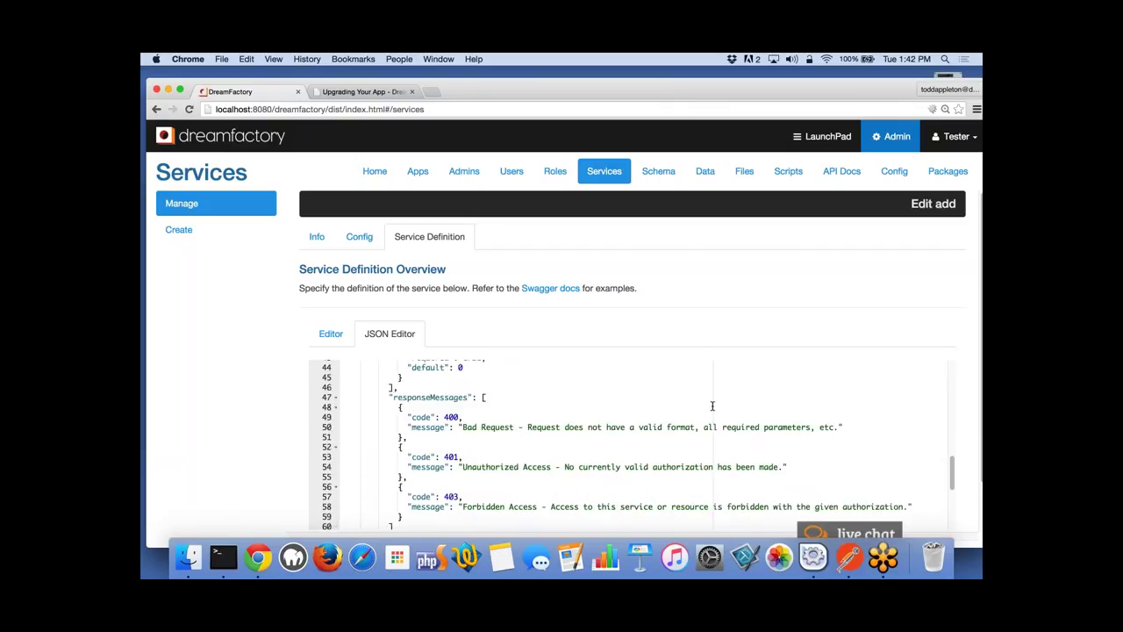
{"action": "scroll", "coordinate": [713, 405], "scroll_direction": "up", "scroll_amount": 8}
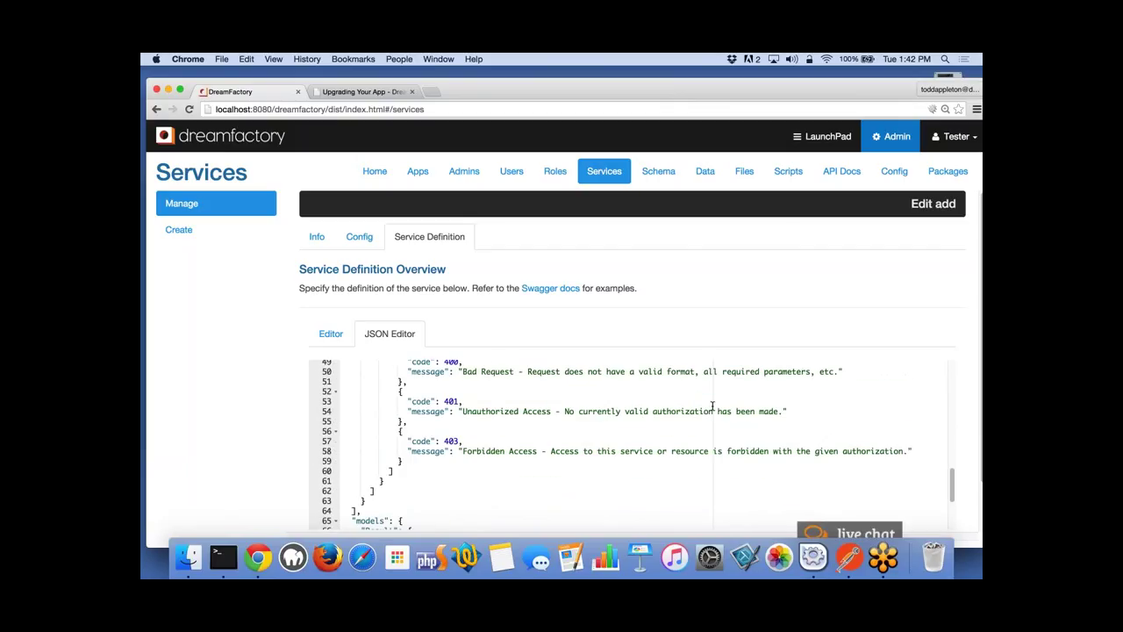
{"action": "scroll", "coordinate": [713, 405], "scroll_direction": "up", "scroll_amount": 8}
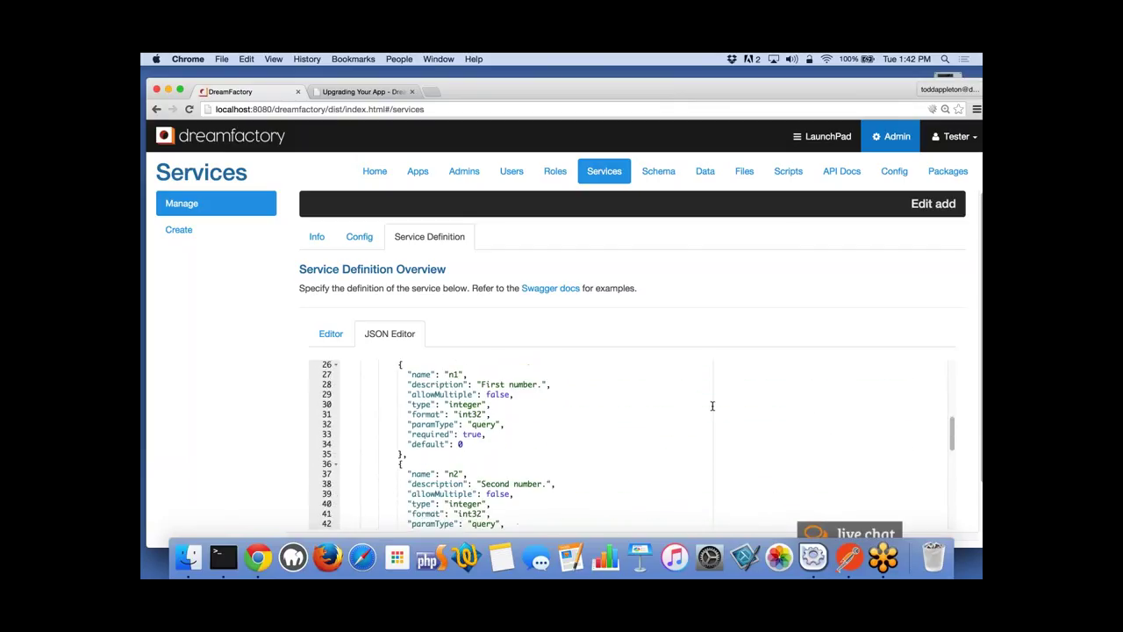
Open the live API documentation and look through the operations listed for the lite service.
{"action": "left_click", "coordinate": [844, 172]}
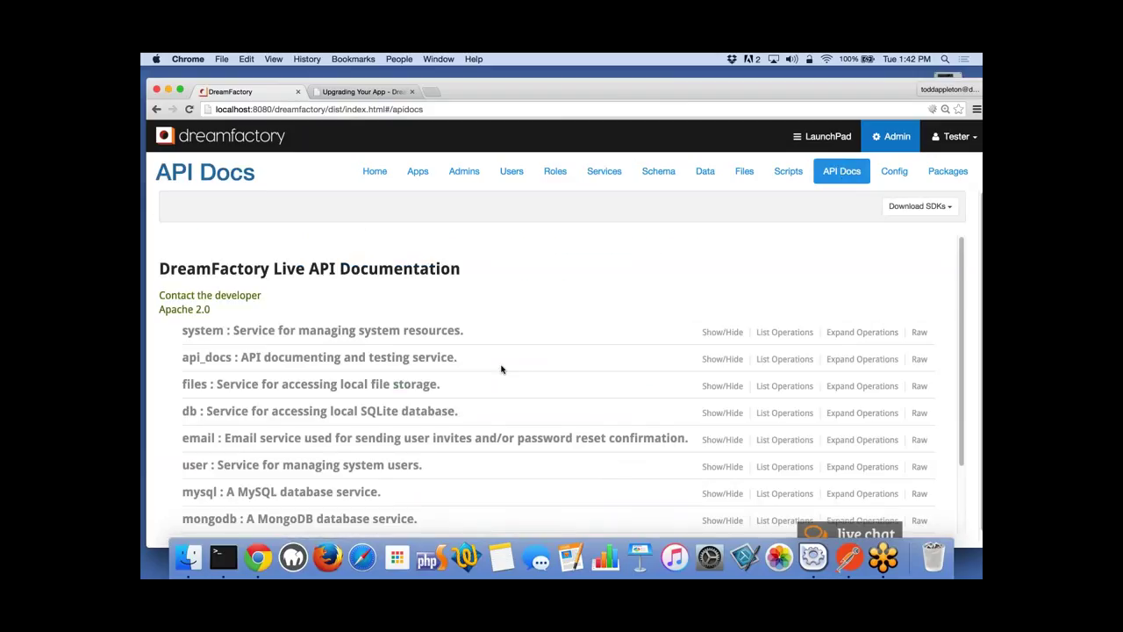
{"action": "scroll", "coordinate": [502, 370], "scroll_direction": "down", "scroll_amount": 3}
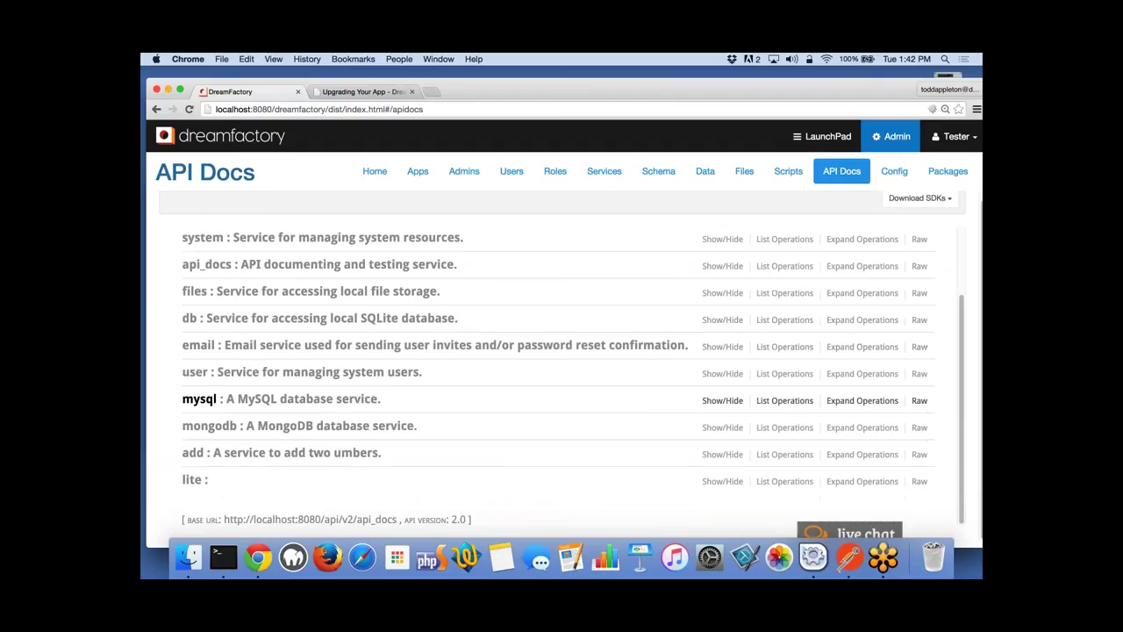
{"action": "left_click", "coordinate": [191, 480]}
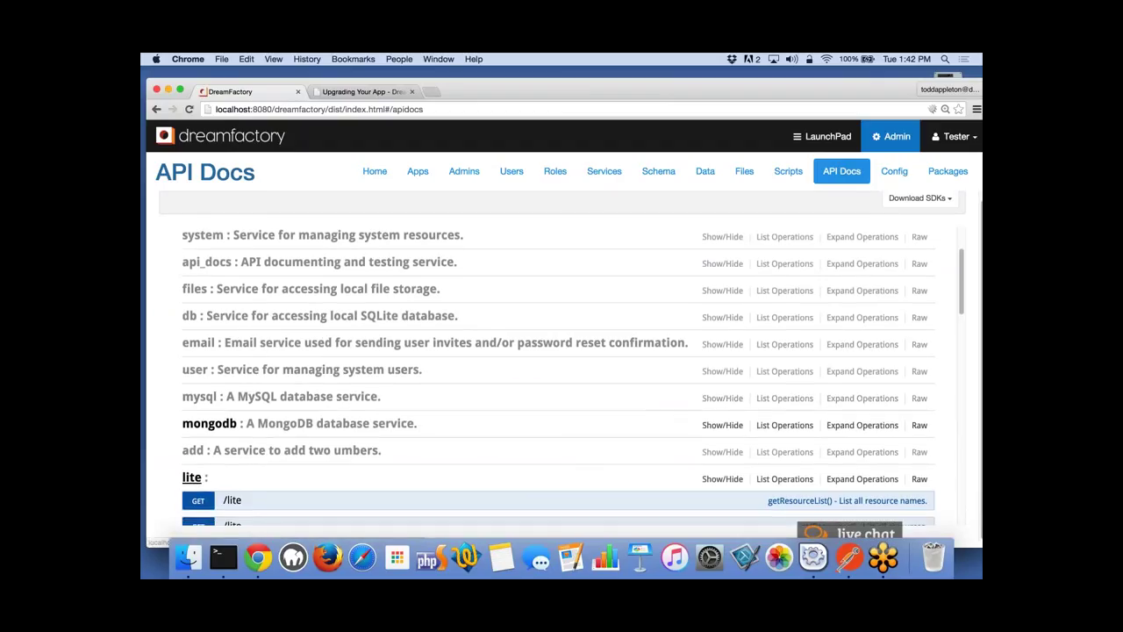
{"action": "scroll", "coordinate": [558, 377], "scroll_direction": "down", "scroll_amount": 3}
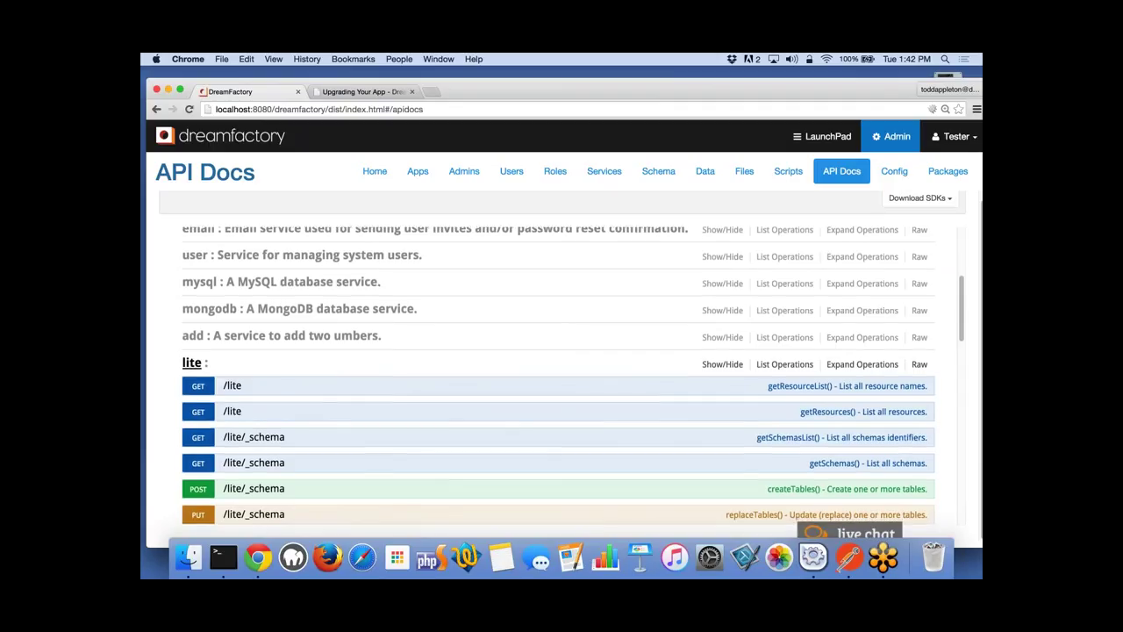
{"action": "scroll", "coordinate": [558, 378], "scroll_direction": "down", "scroll_amount": 10}
Expand the add service's GET /add operation to show its implementation notes, response class and parameters.
{"action": "scroll", "coordinate": [558, 378], "scroll_direction": "up", "scroll_amount": 10}
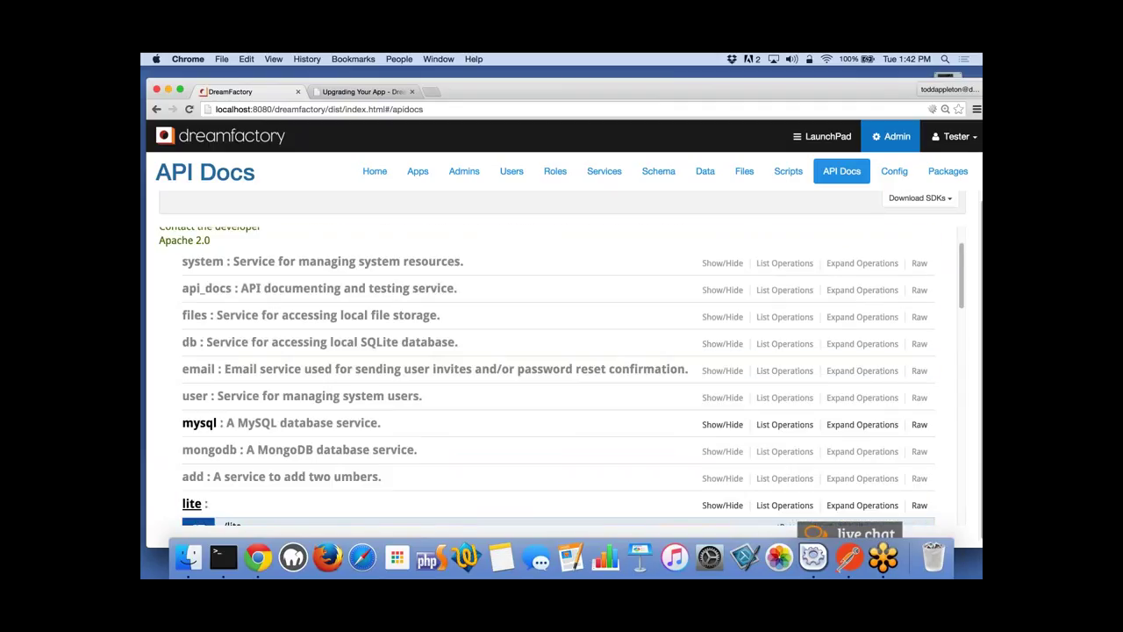
{"action": "left_click", "coordinate": [194, 476]}
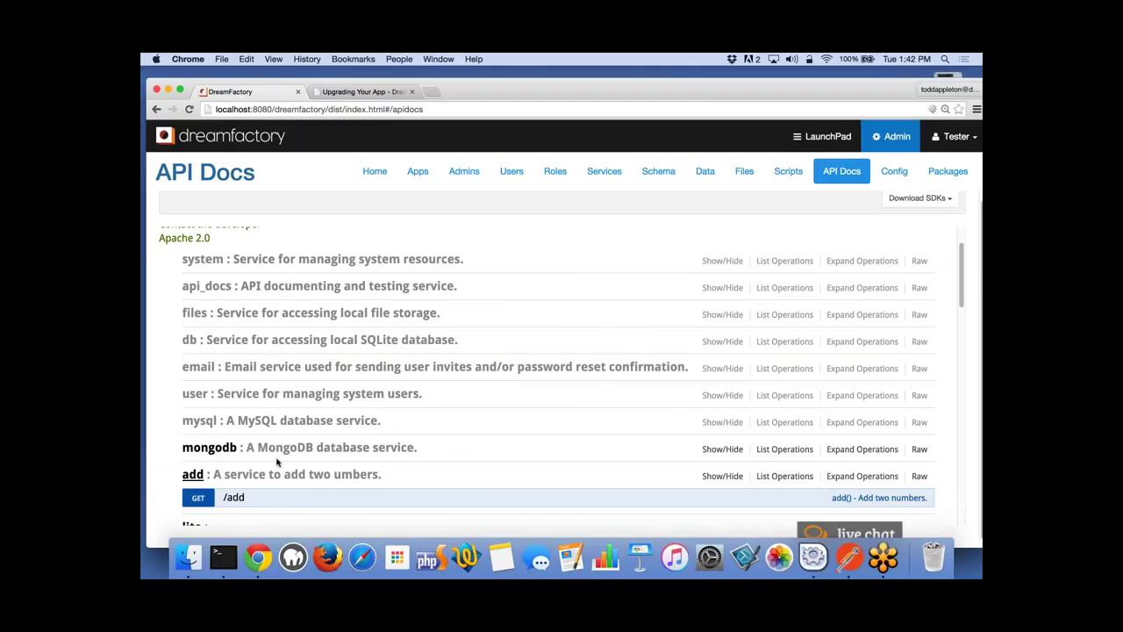
{"action": "left_click", "coordinate": [198, 498]}
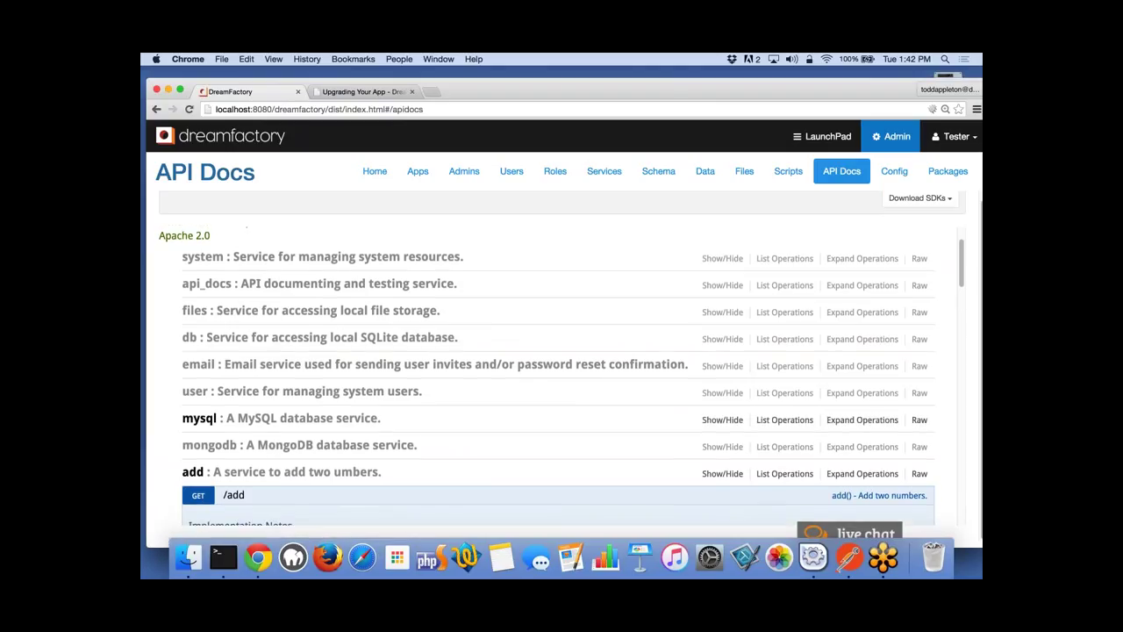
{"action": "scroll", "coordinate": [199, 419], "scroll_direction": "down", "scroll_amount": 2}
{"action": "scroll", "coordinate": [210, 418], "scroll_direction": "down", "scroll_amount": 5}
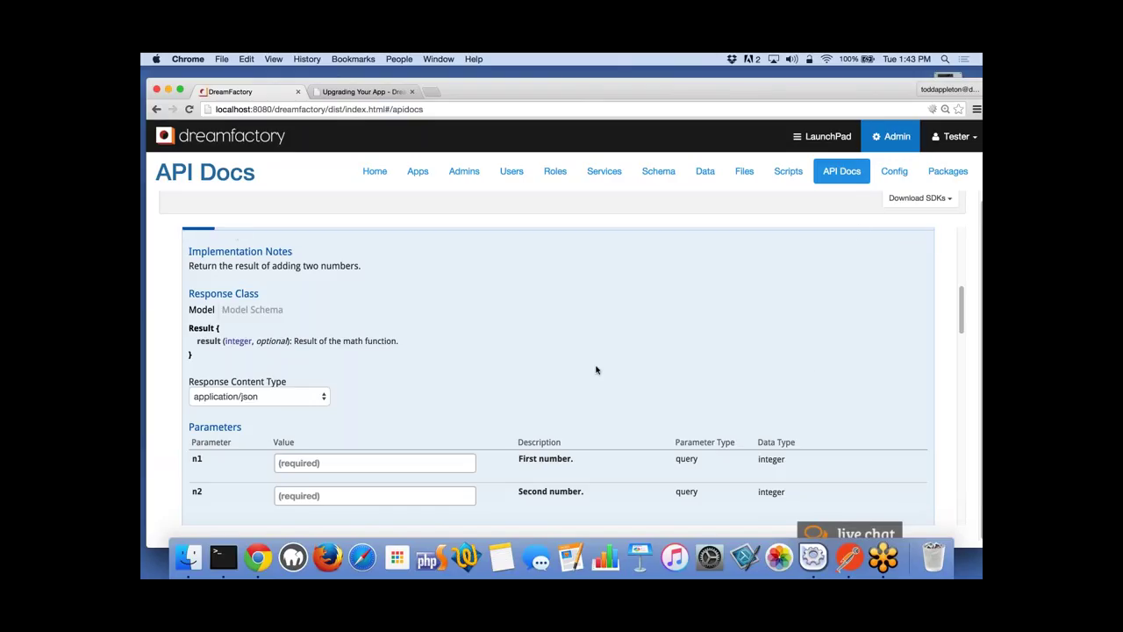
Set n1 to 4 and n2 to 6 for the GET /add operation and try out the request.
{"action": "left_click", "coordinate": [378, 461]}
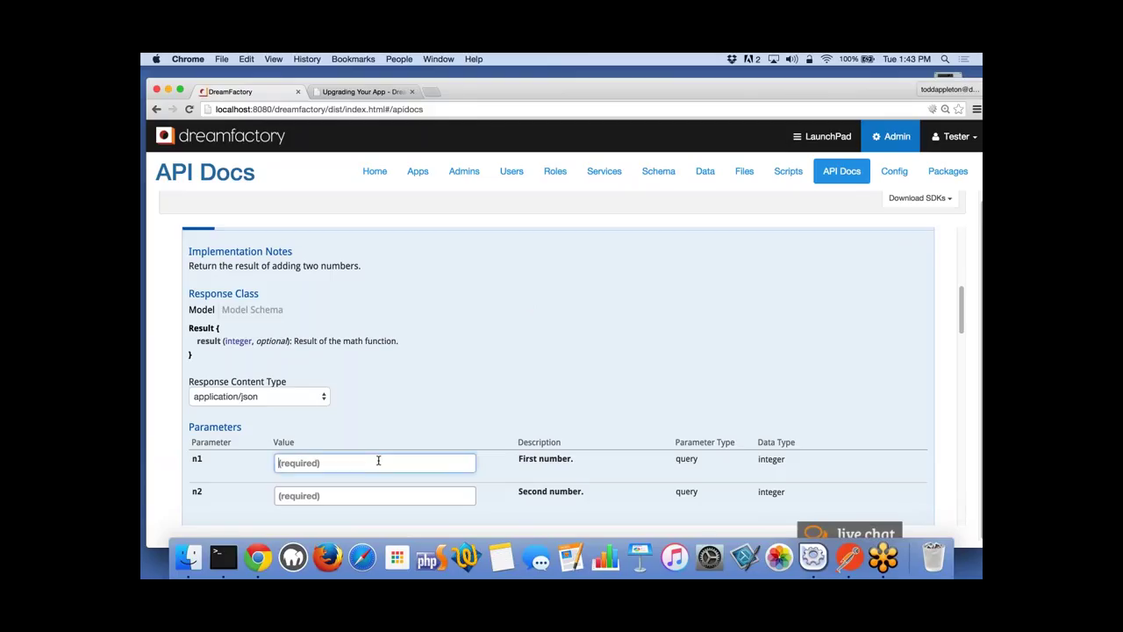
{"action": "type", "text": "4"}
{"action": "left_click", "coordinate": [358, 495]}
{"action": "type", "text": "4"}
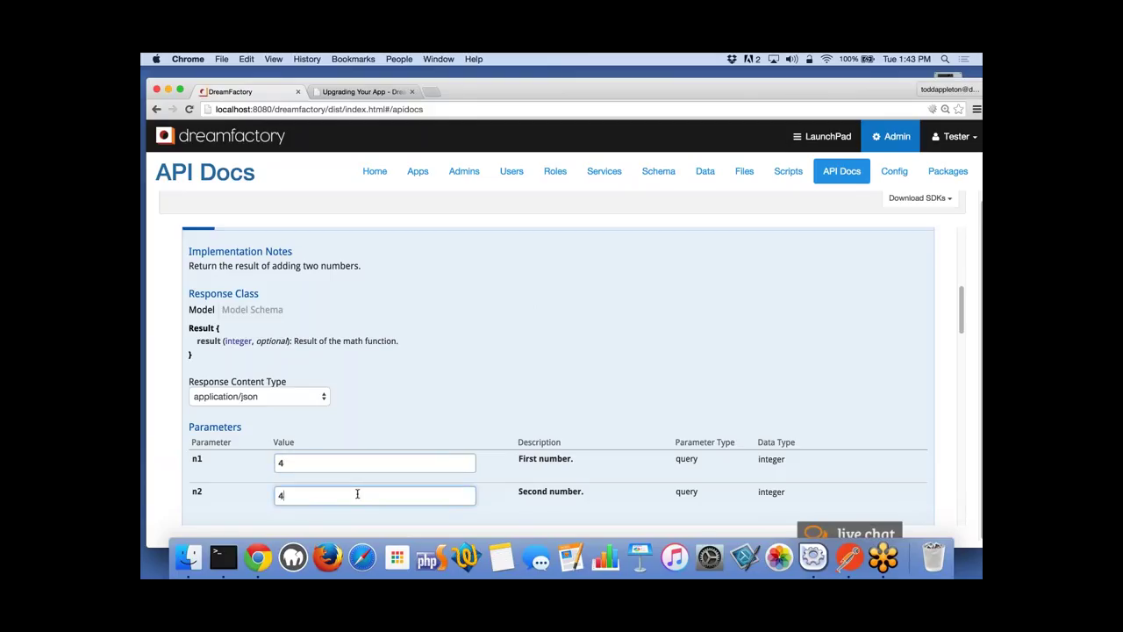
{"action": "key", "text": "BackSpace"}
{"action": "type", "text": "6"}
{"action": "scroll", "coordinate": [562, 378], "scroll_direction": "down", "scroll_amount": 4}
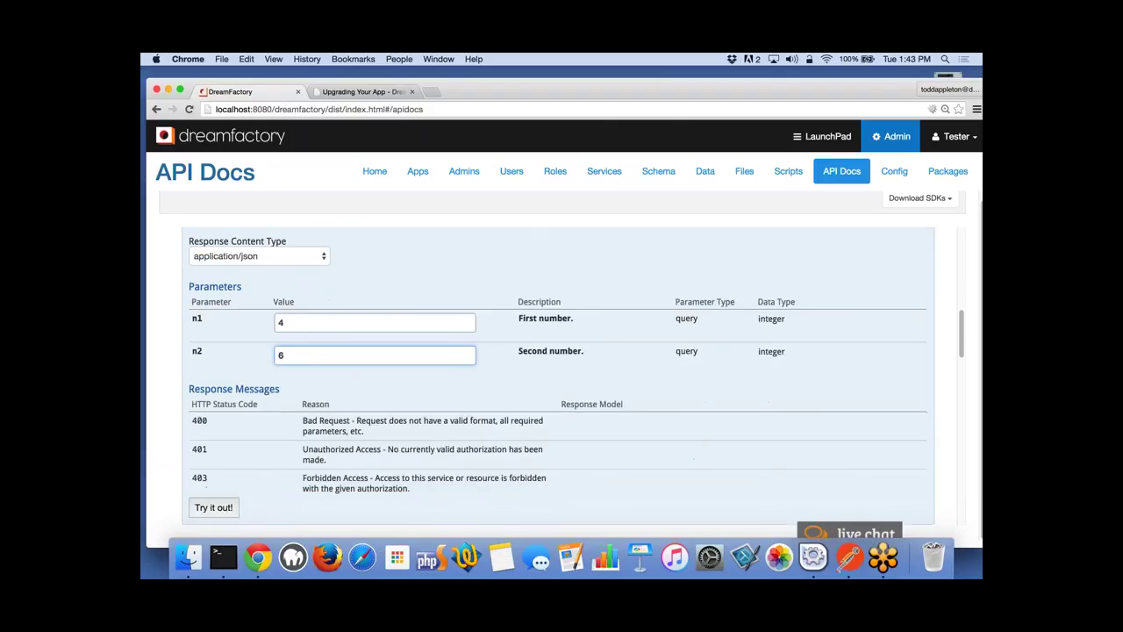
{"action": "left_click", "coordinate": [214, 498]}
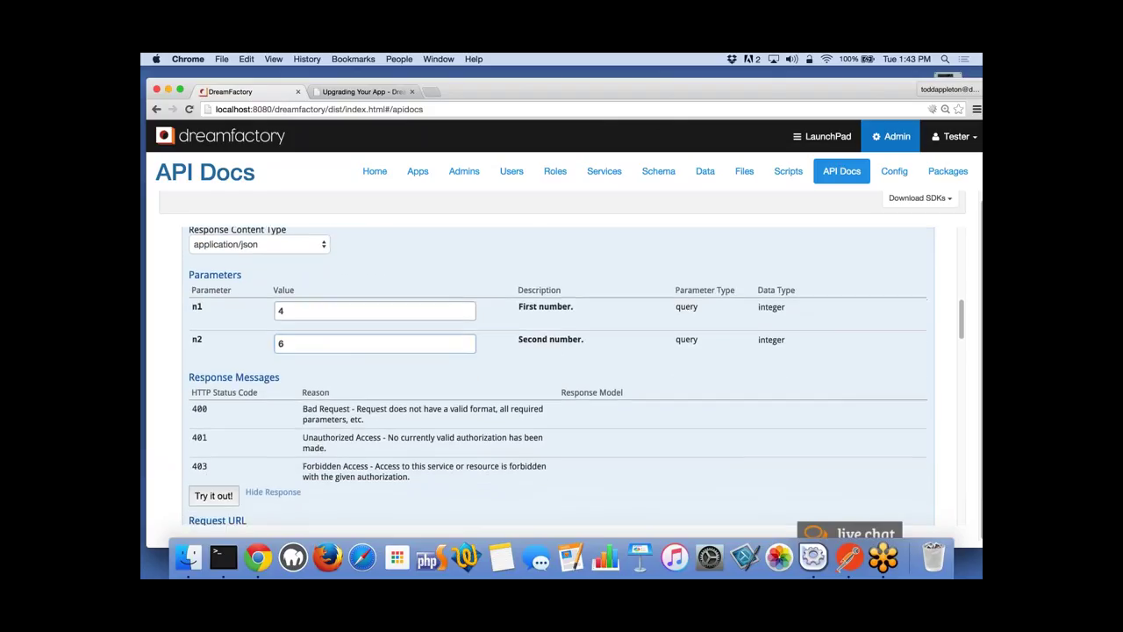
Examine the request URL's server address, add service name and n1 and n2 query parameters, plus the response body.
{"action": "scroll", "coordinate": [194, 356], "scroll_direction": "down", "scroll_amount": 5}
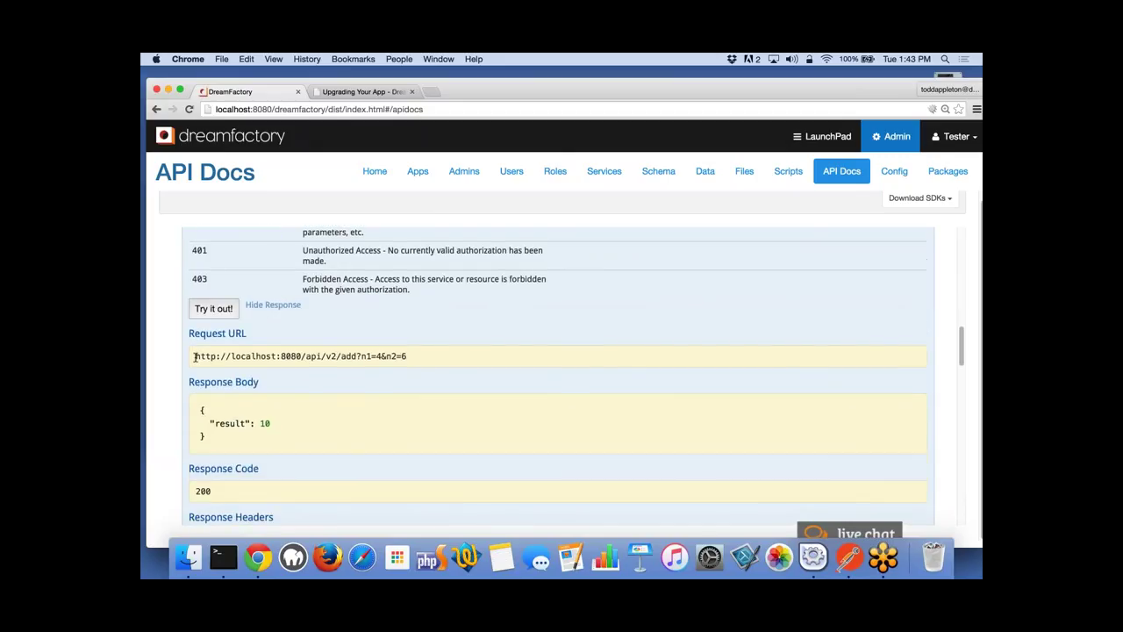
{"action": "left_click_drag", "start_coordinate": [194, 356], "coordinate": [303, 356]}
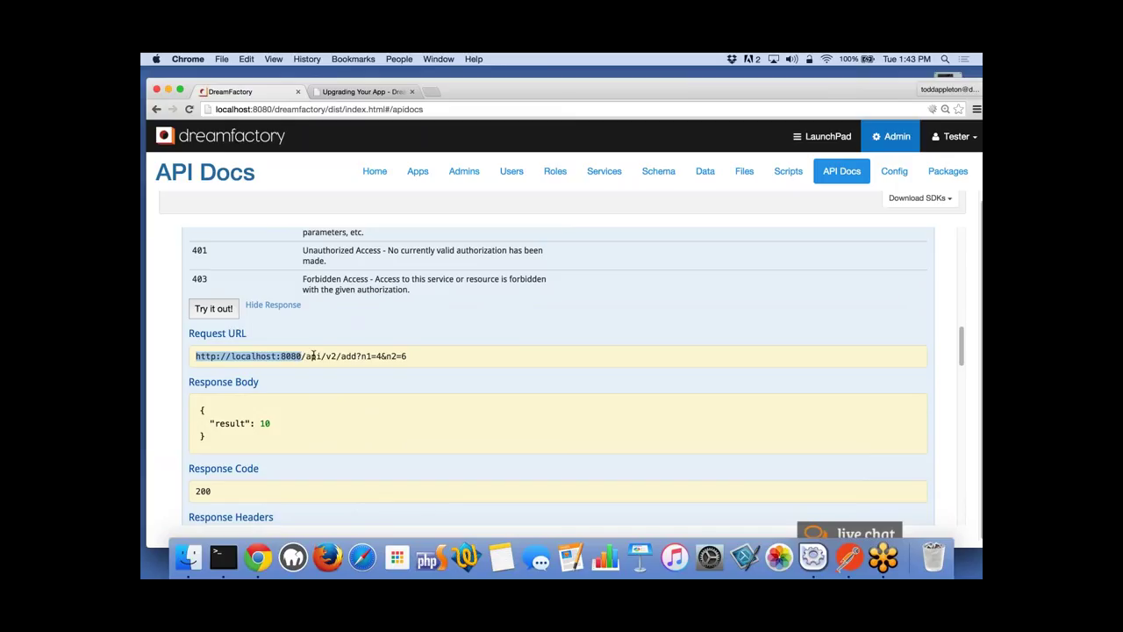
{"action": "double_click", "coordinate": [350, 355]}
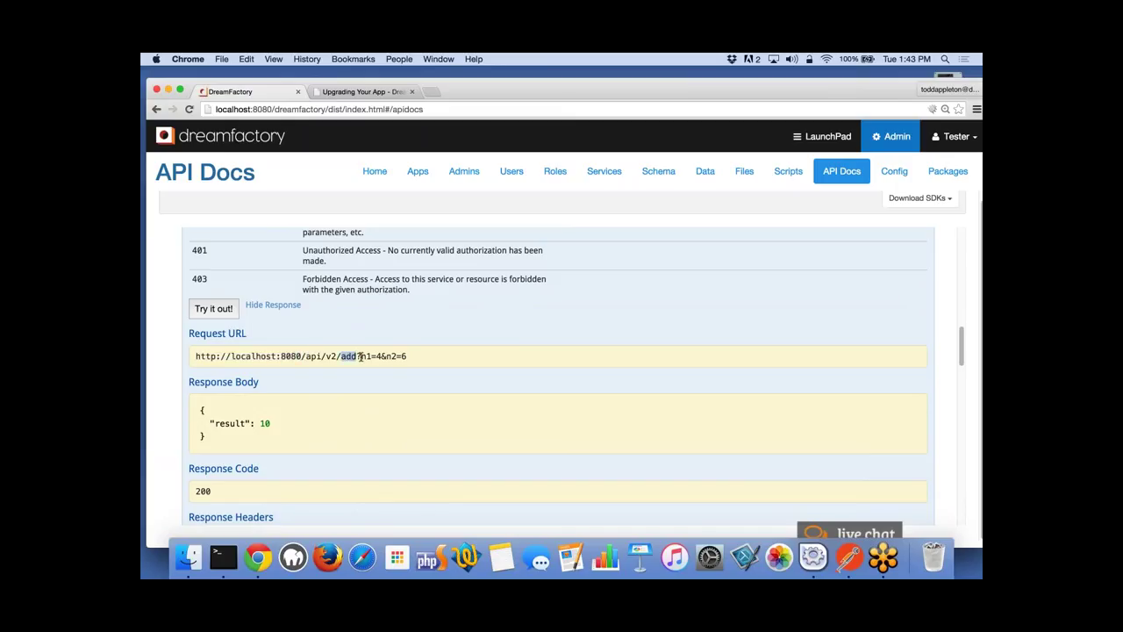
{"action": "left_click_drag", "start_coordinate": [360, 356], "coordinate": [424, 356]}
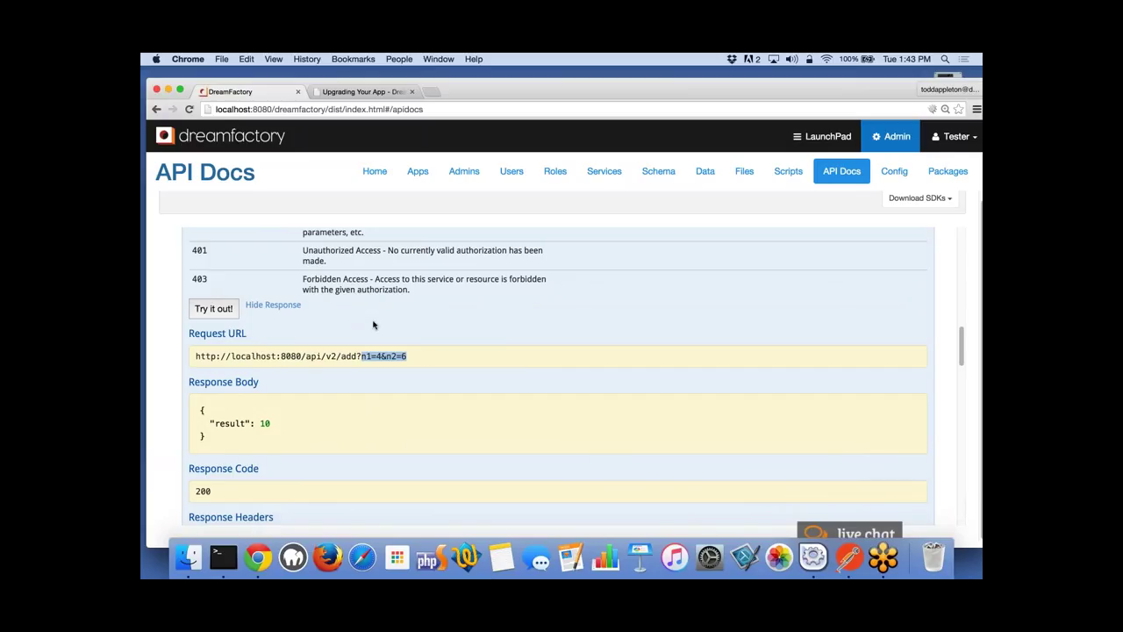
{"action": "scroll", "coordinate": [373, 325], "scroll_direction": "up", "scroll_amount": 2}
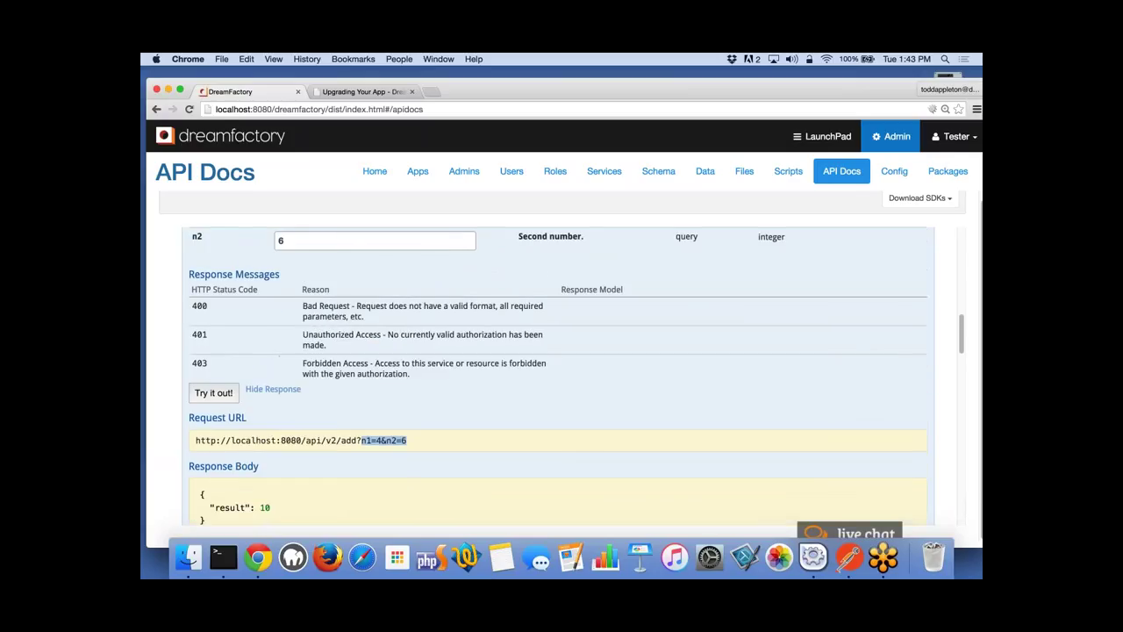
{"action": "scroll", "coordinate": [442, 415], "scroll_direction": "up", "scroll_amount": 1}
{"action": "scroll", "coordinate": [442, 414], "scroll_direction": "down", "scroll_amount": 4}
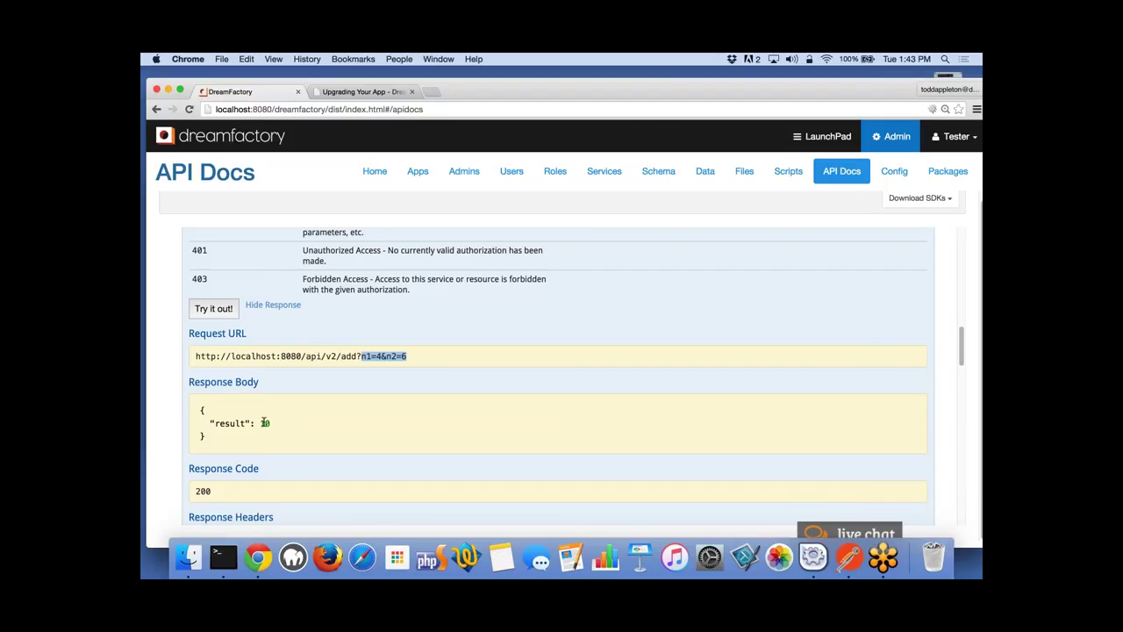
Switch to Postman and send the prepared GET request to the add service with n1=3 and n2=4.
{"action": "left_click", "coordinate": [850, 558]}
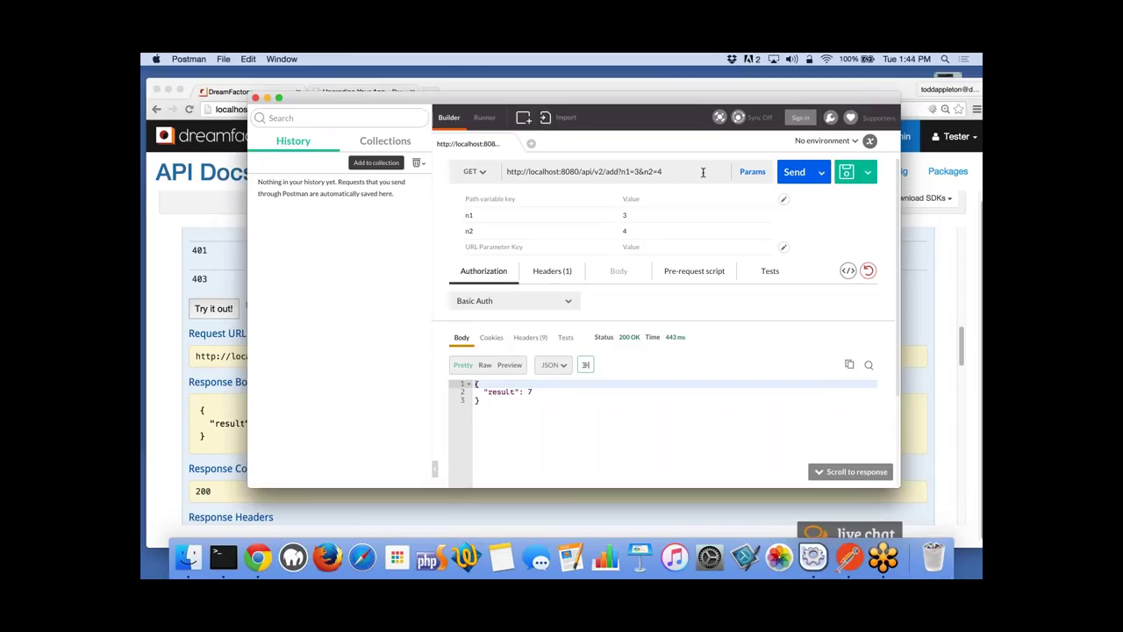
{"action": "left_click", "coordinate": [795, 172]}
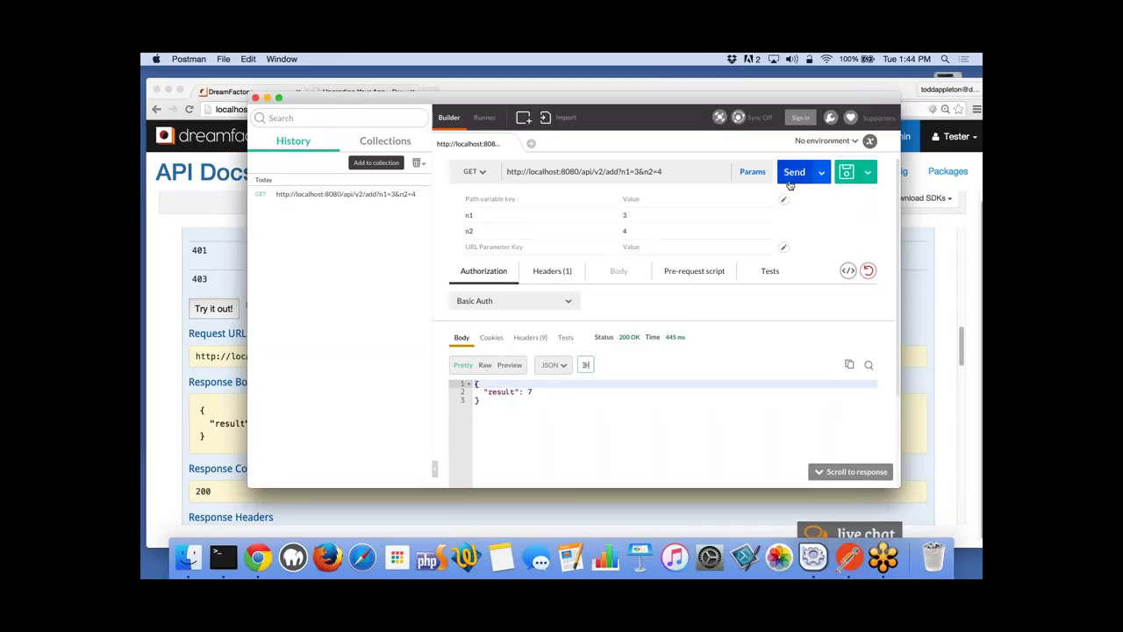